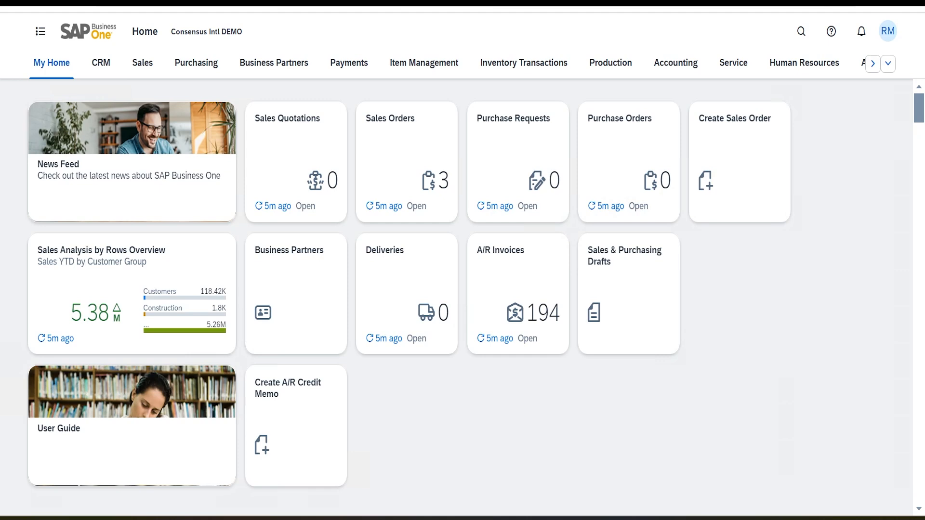
Step: Open the Sales Orders list from the Sales area and add the Sales Employee Name column to its table
{"action": "left_click", "coordinate": [143, 63]}
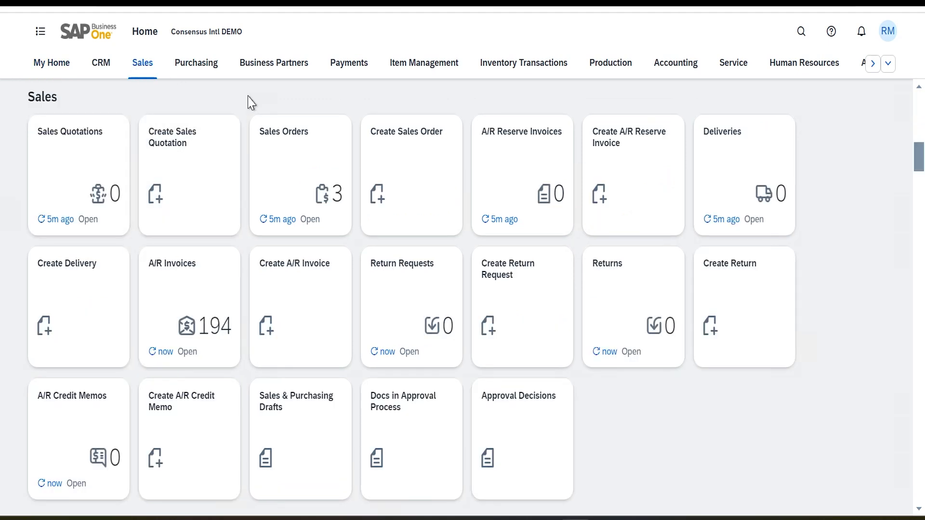
{"action": "left_click", "coordinate": [288, 157]}
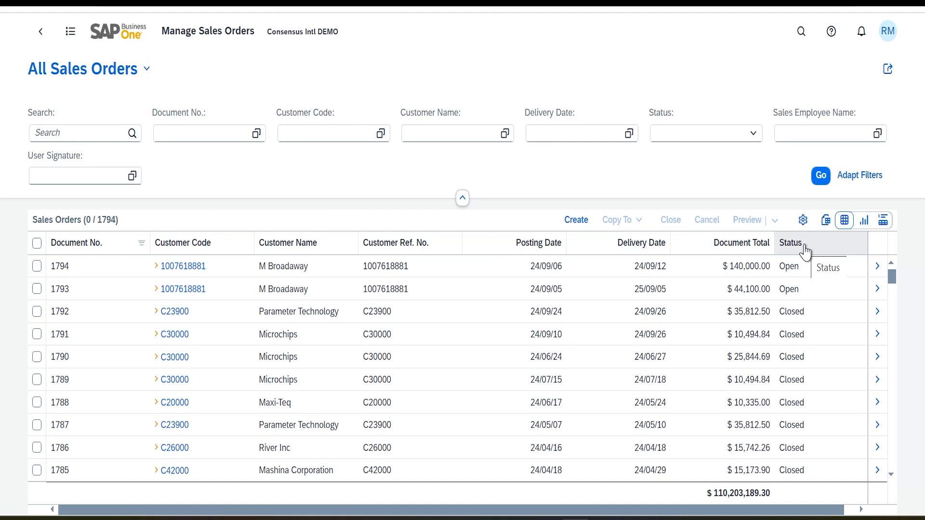
{"action": "left_click", "coordinate": [804, 222]}
{"action": "left_click", "coordinate": [465, 95]}
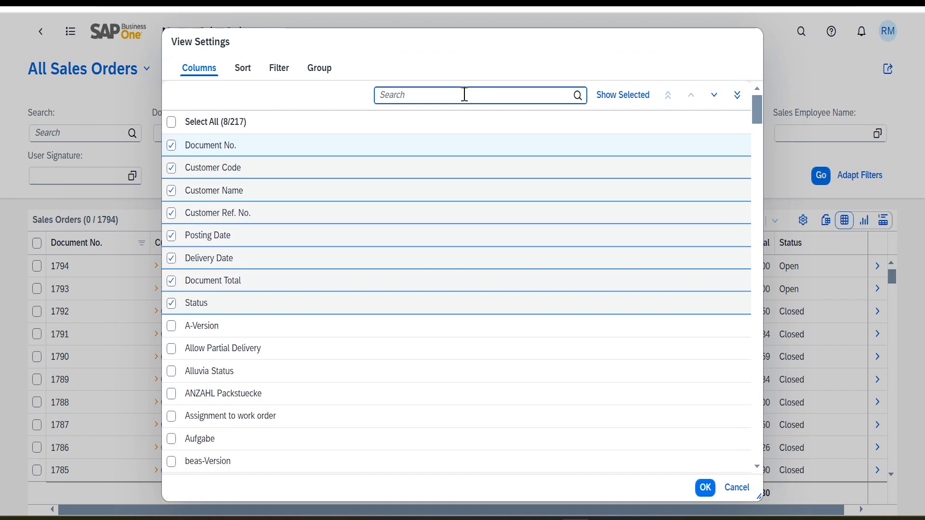
{"action": "type", "text": "Sales"}
{"action": "left_click", "coordinate": [171, 168]}
{"action": "left_click", "coordinate": [705, 487]}
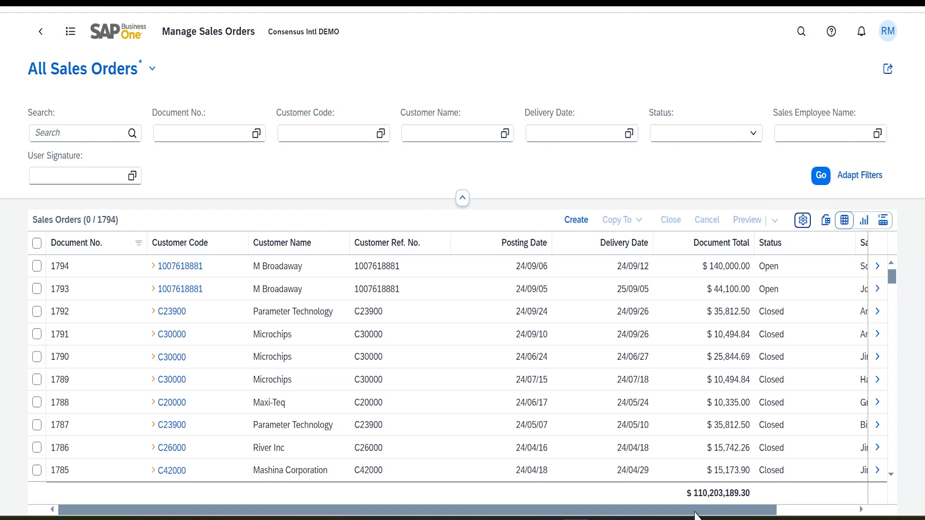
Step: Move the Sales Employee Name column to the first position and group the sales orders by it
{"action": "left_click_drag", "start_coordinate": [706, 511], "coordinate": [784, 512]}
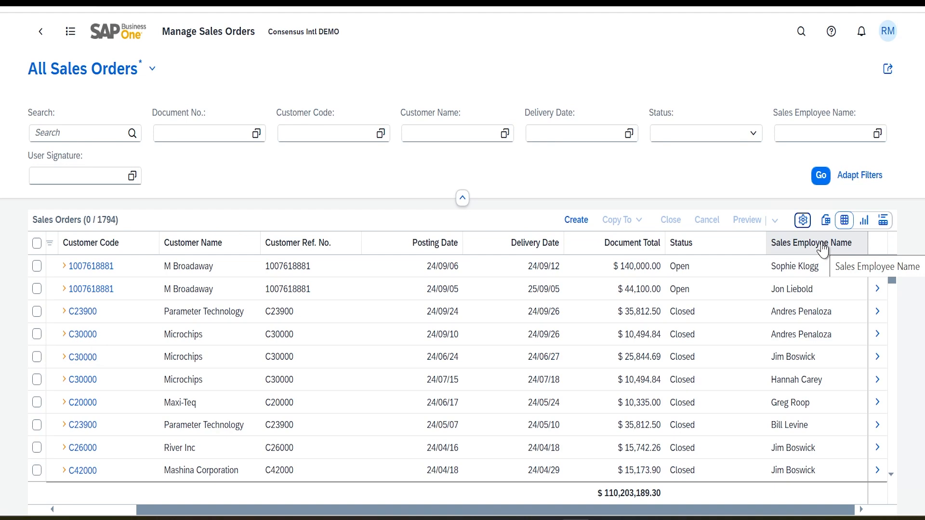
{"action": "left_click_drag", "start_coordinate": [779, 514], "coordinate": [365, 507]}
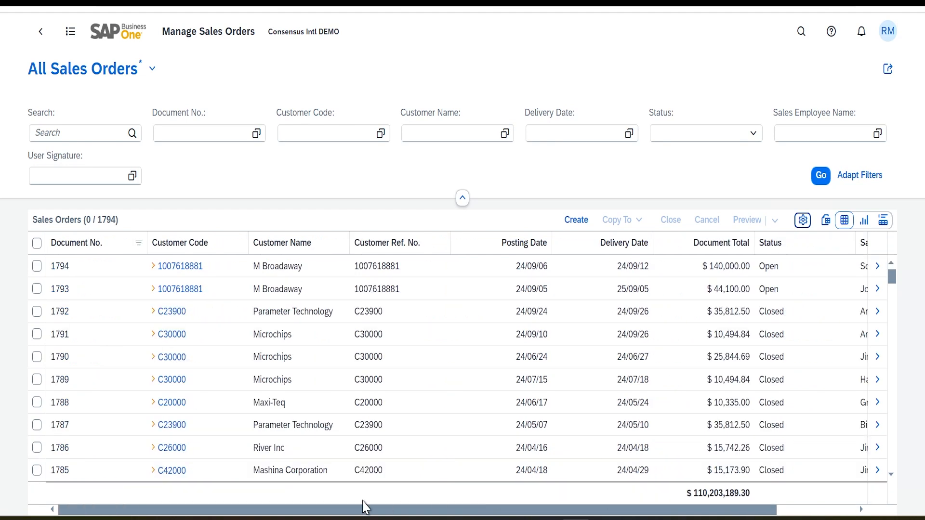
{"action": "left_click_drag", "start_coordinate": [725, 509], "coordinate": [810, 510]}
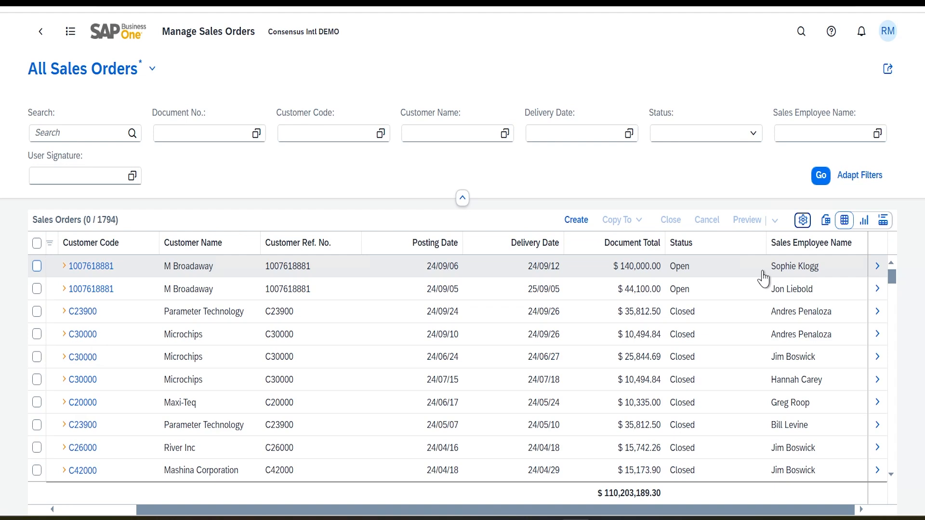
{"action": "left_click", "coordinate": [803, 221]}
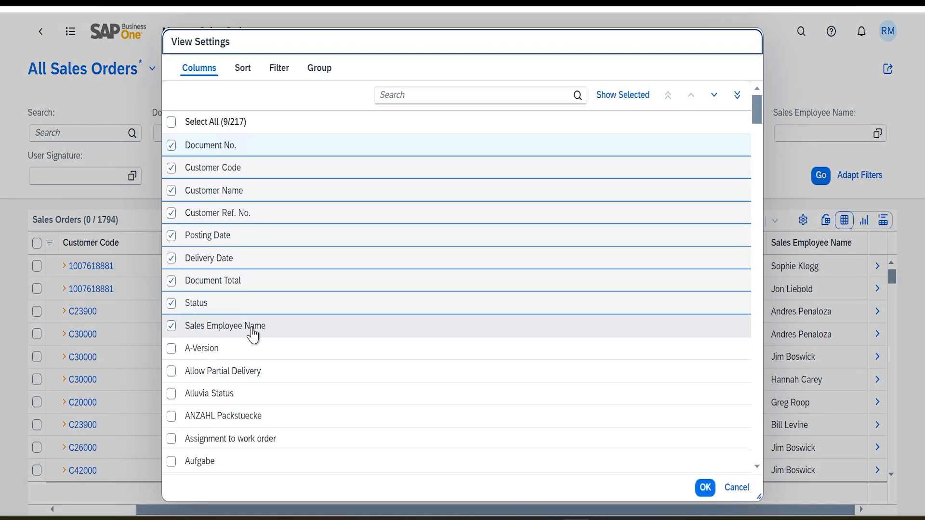
{"action": "left_click", "coordinate": [252, 331]}
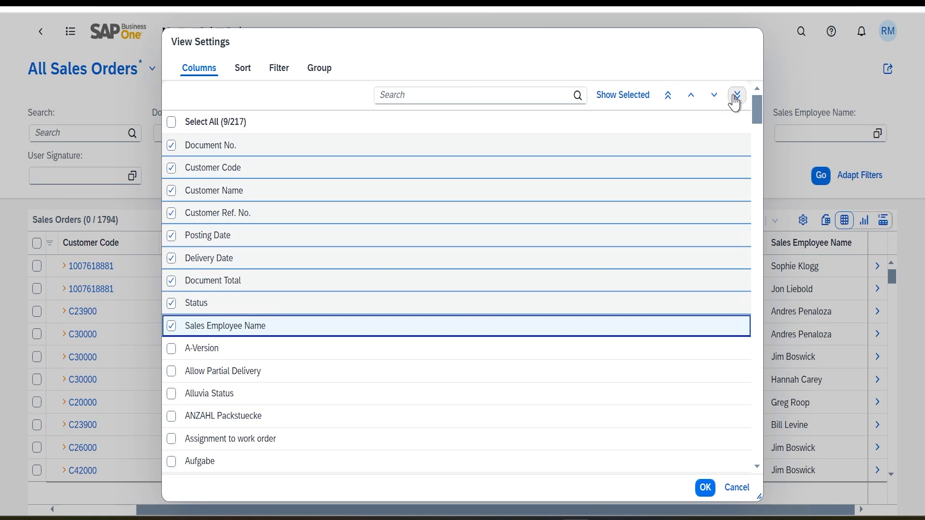
{"action": "left_click", "coordinate": [667, 105]}
{"action": "left_click", "coordinate": [705, 488]}
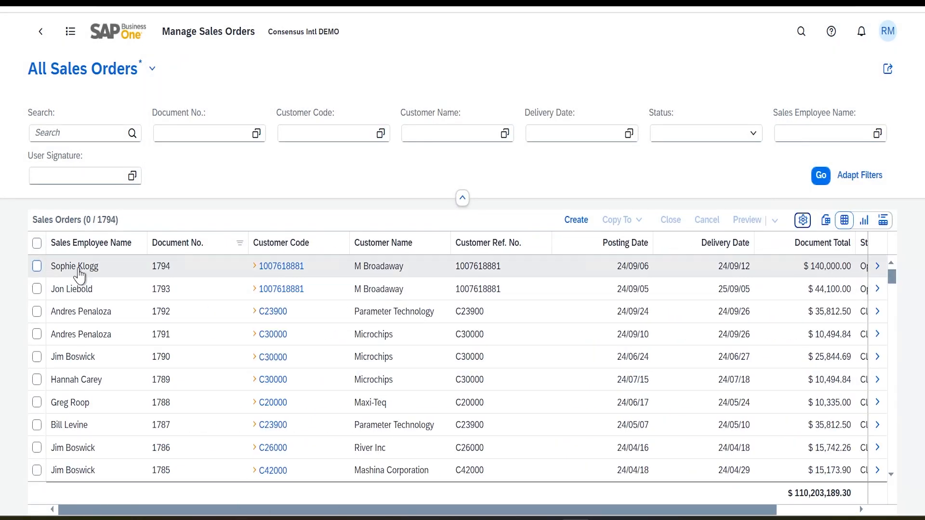
{"action": "left_click", "coordinate": [115, 246]}
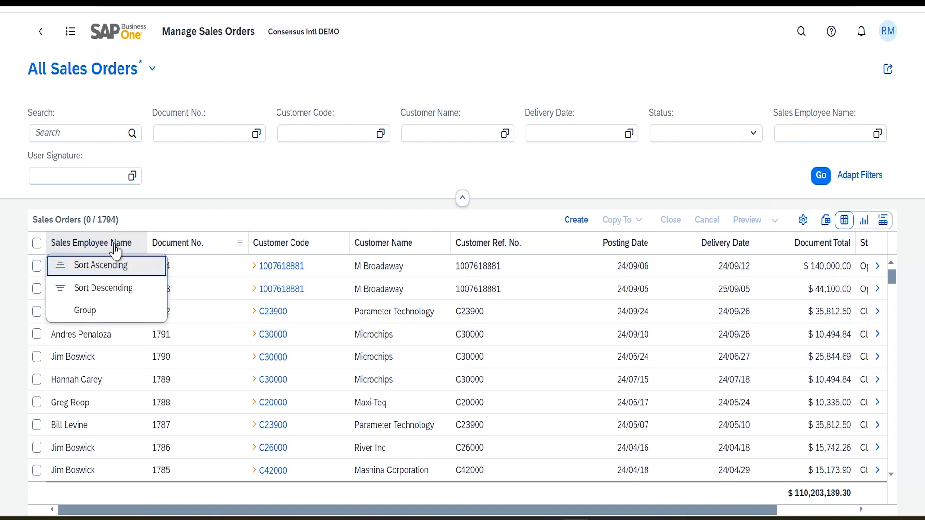
{"action": "left_click", "coordinate": [90, 314]}
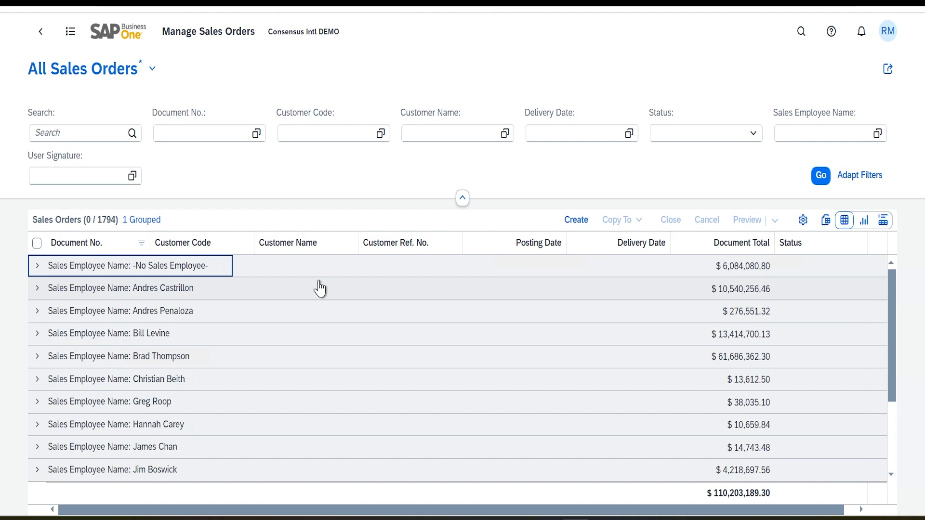
Step: Add Document Date (Quarter) and Document Date (Year) to the sales order list's filters
{"action": "left_click", "coordinate": [861, 177]}
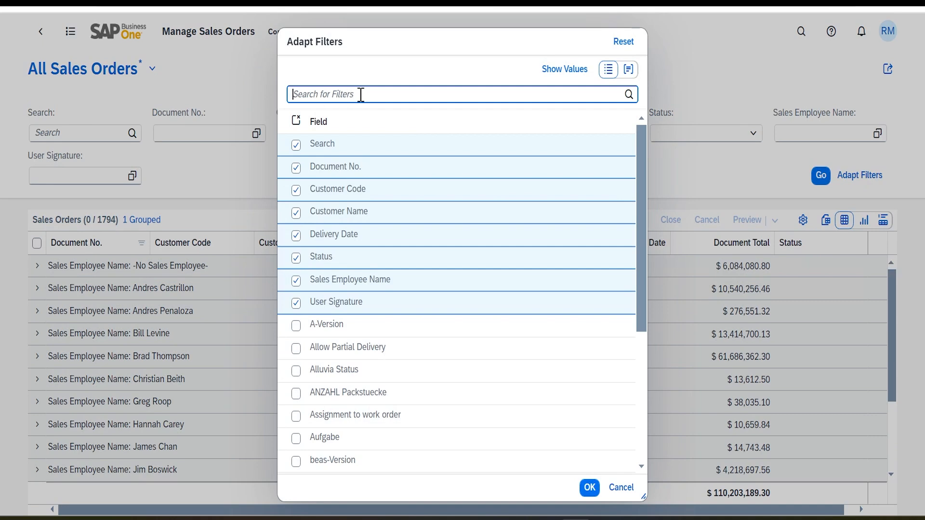
{"action": "type", "text": "Document"}
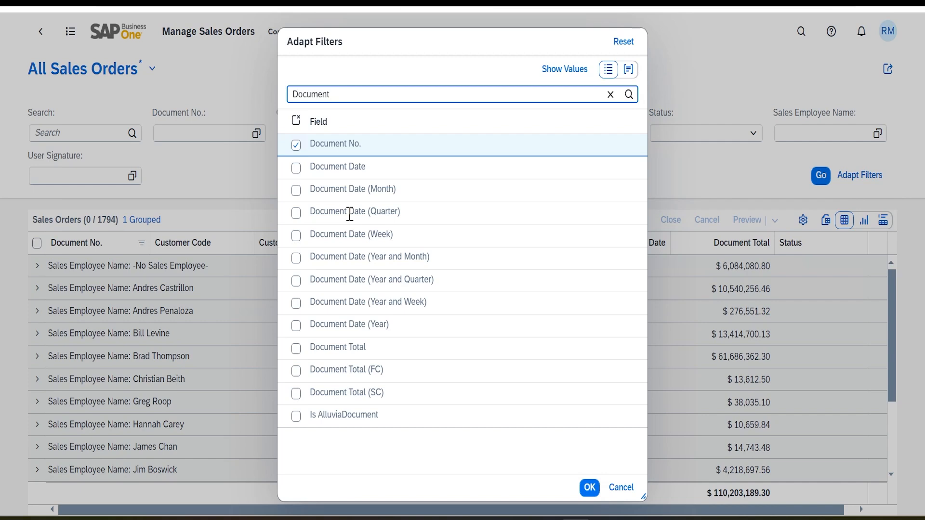
{"action": "left_click", "coordinate": [297, 216]}
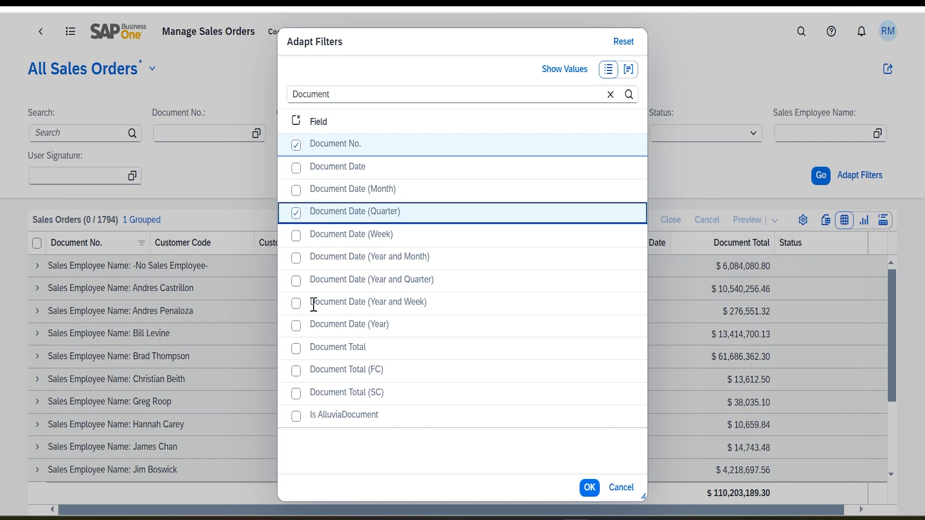
{"action": "left_click", "coordinate": [295, 333]}
{"action": "left_click", "coordinate": [589, 489]}
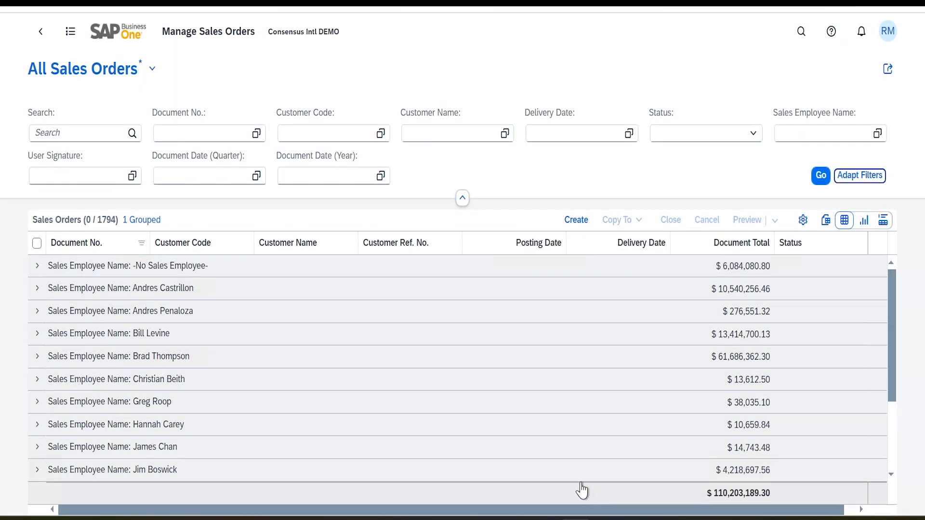
Step: Filter the sales orders to document year 2024 and quarter Q1
{"action": "left_click", "coordinate": [228, 177]}
{"action": "left_click", "coordinate": [328, 177]}
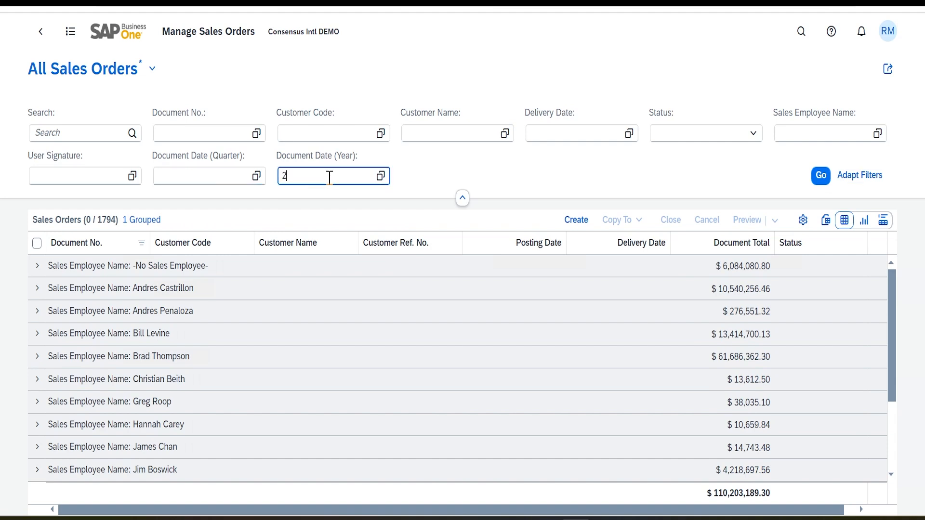
{"action": "key", "text": "Return"}
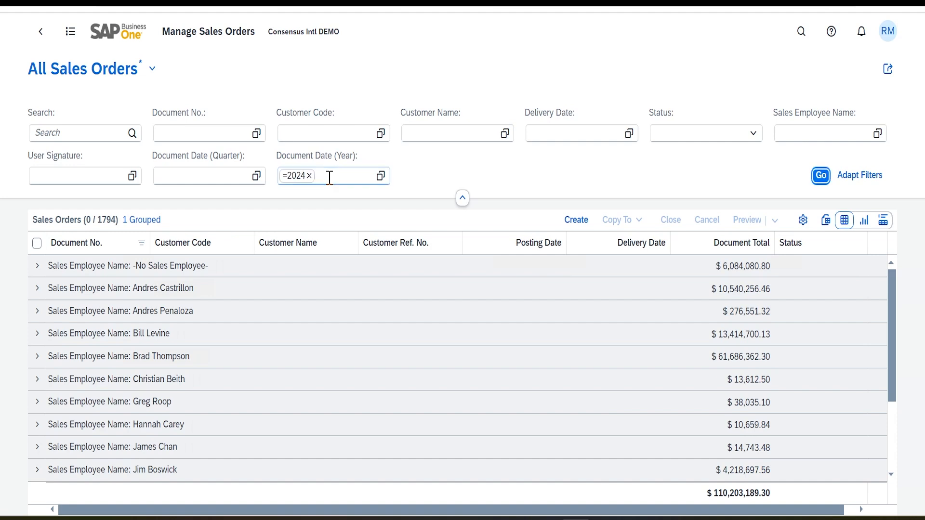
{"action": "left_click", "coordinate": [822, 178]}
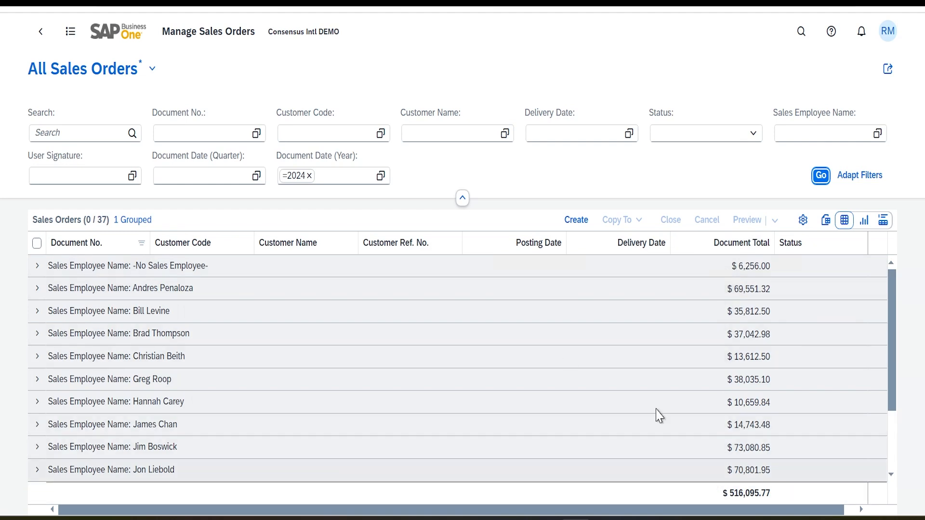
{"action": "left_click", "coordinate": [213, 175]}
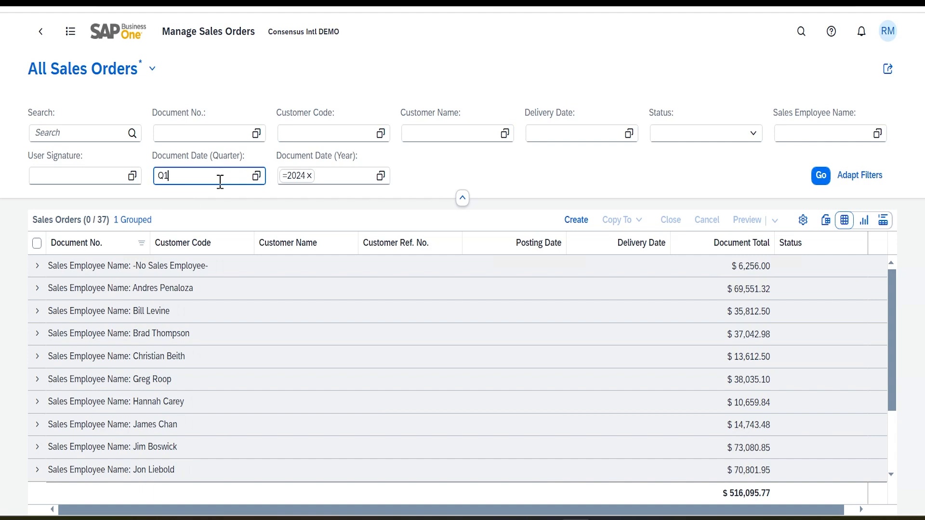
{"action": "left_click", "coordinate": [822, 178]}
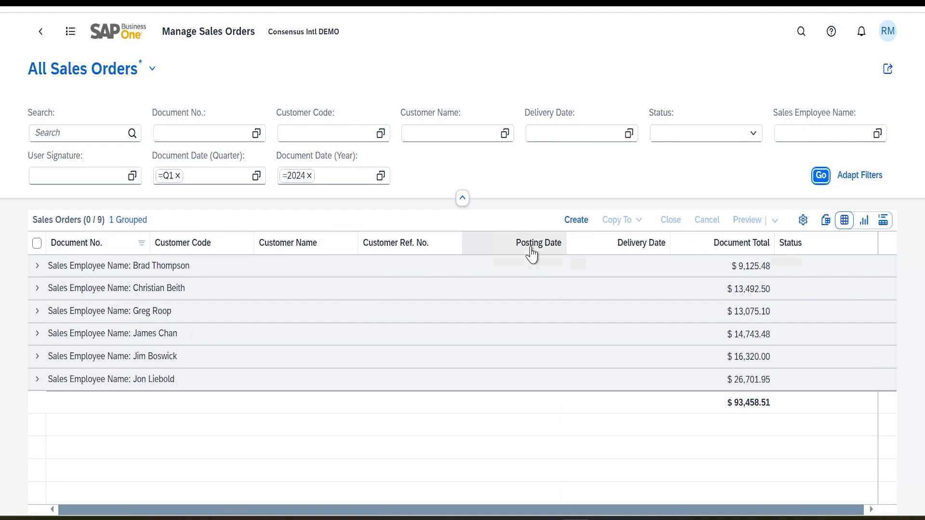
Step: Group the orders additionally by Posting Date, and expand the first sales employee's group down to its order before collapsing it again
{"action": "left_click", "coordinate": [499, 250]}
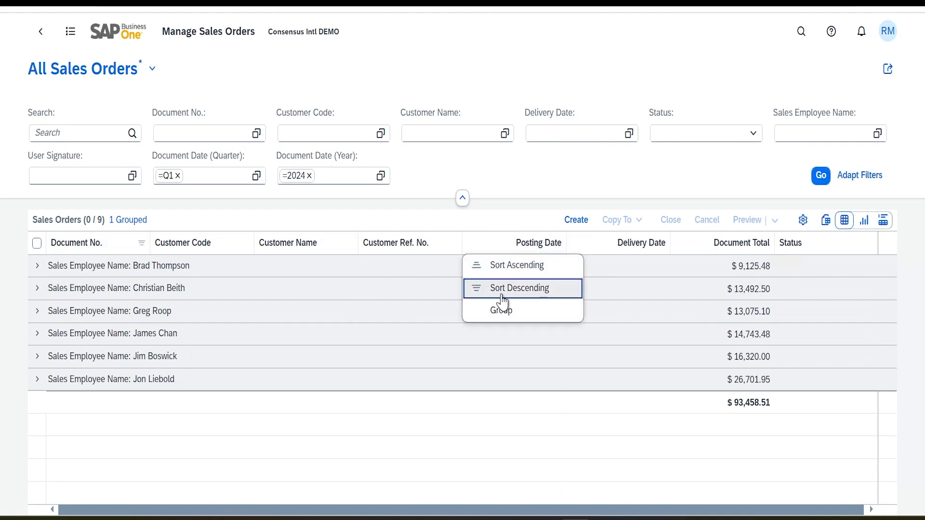
{"action": "left_click", "coordinate": [497, 315]}
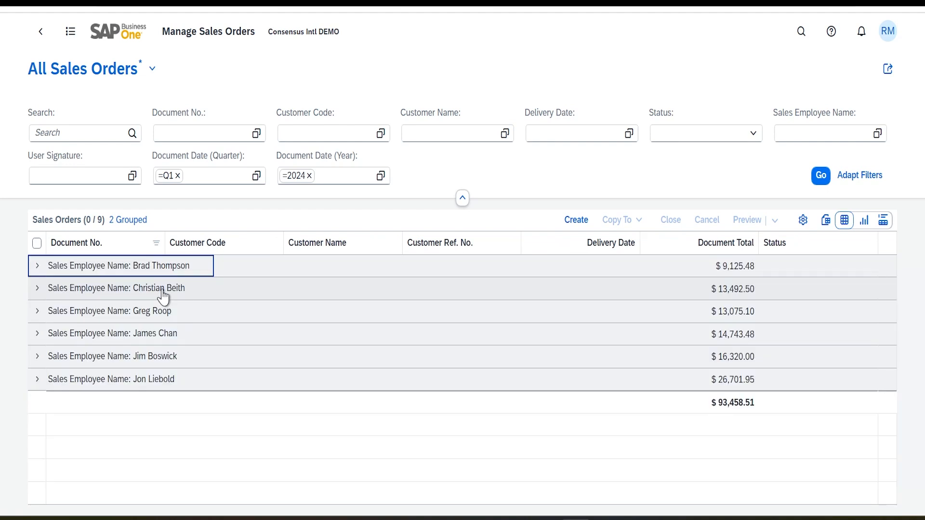
{"action": "left_click", "coordinate": [38, 266]}
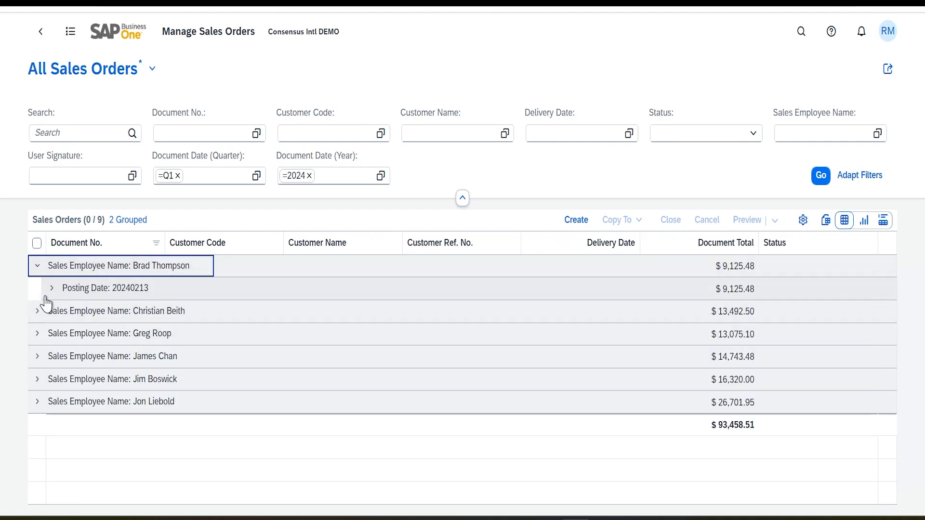
{"action": "left_click", "coordinate": [52, 288]}
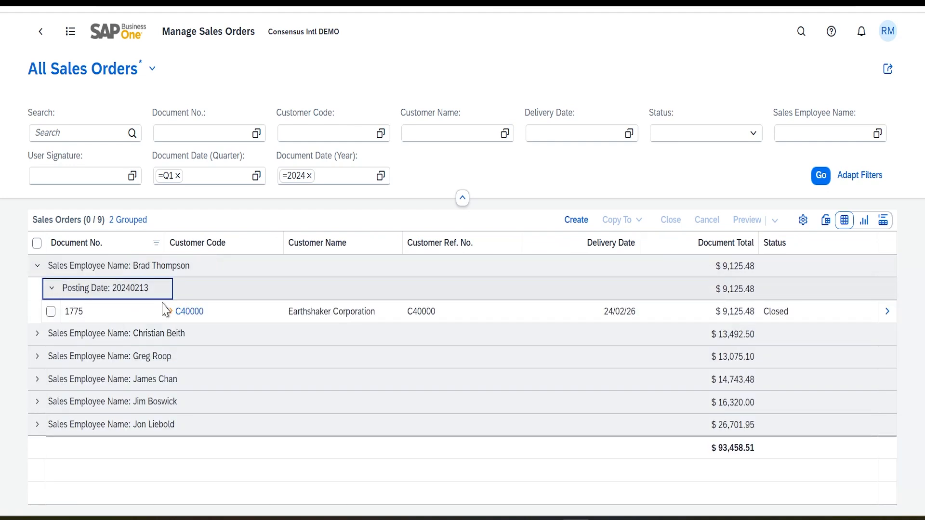
{"action": "left_click", "coordinate": [51, 288]}
{"action": "left_click", "coordinate": [37, 265]}
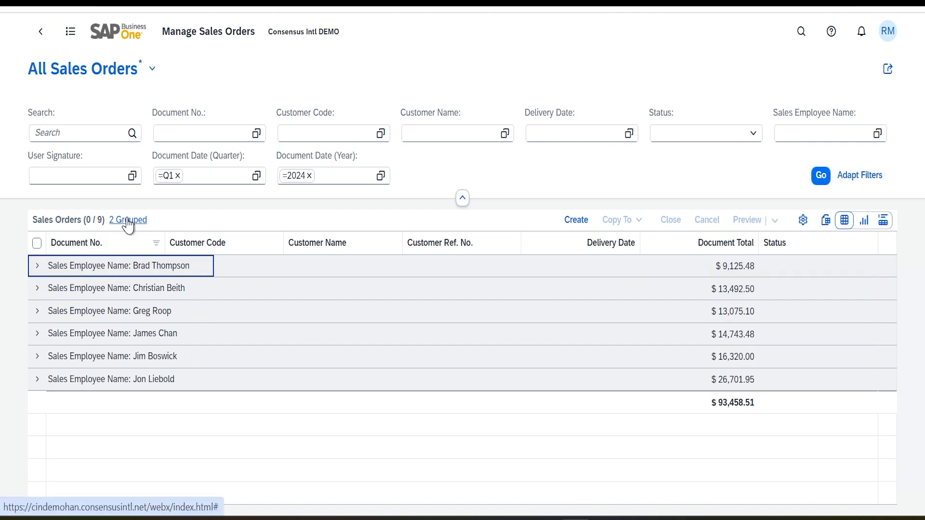
Step: Remove the Posting Date grouping, keeping only the grouping by Sales Employee Name
{"action": "left_click", "coordinate": [118, 222]}
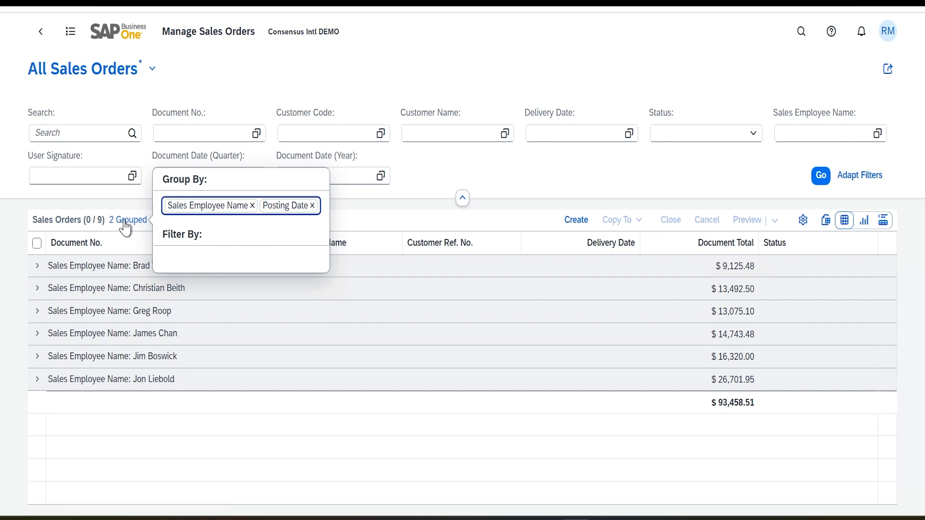
{"action": "left_click", "coordinate": [313, 206]}
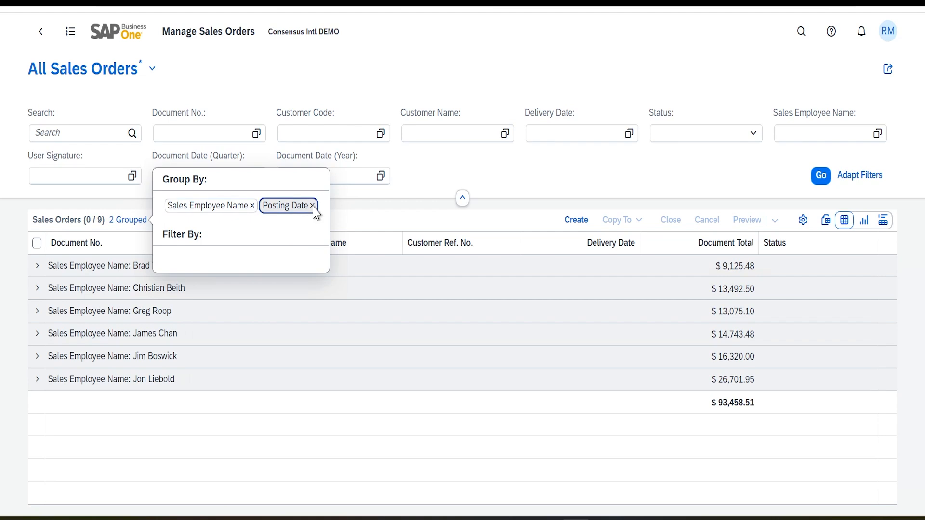
{"action": "left_click", "coordinate": [328, 219]}
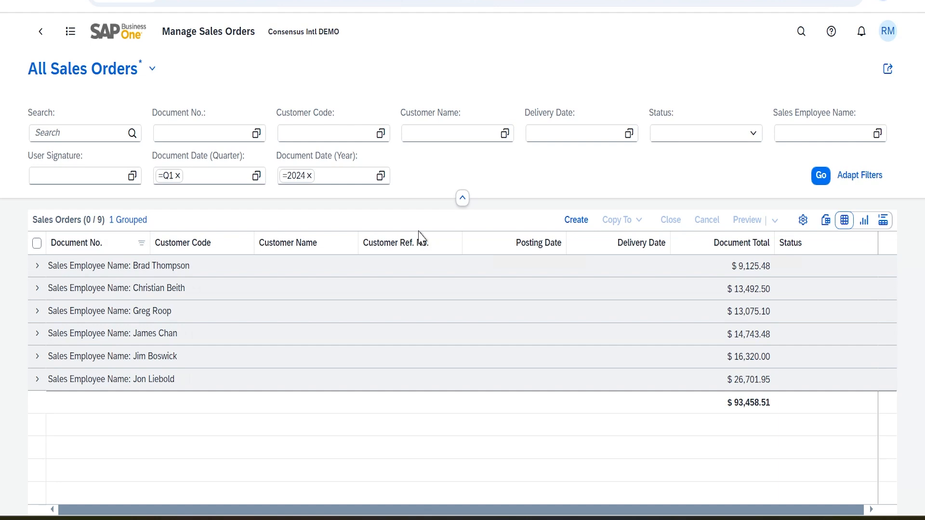
Step: Show the filtered sales orders as a chart and replace the Record Count measure with Document Total
{"action": "left_click", "coordinate": [864, 223]}
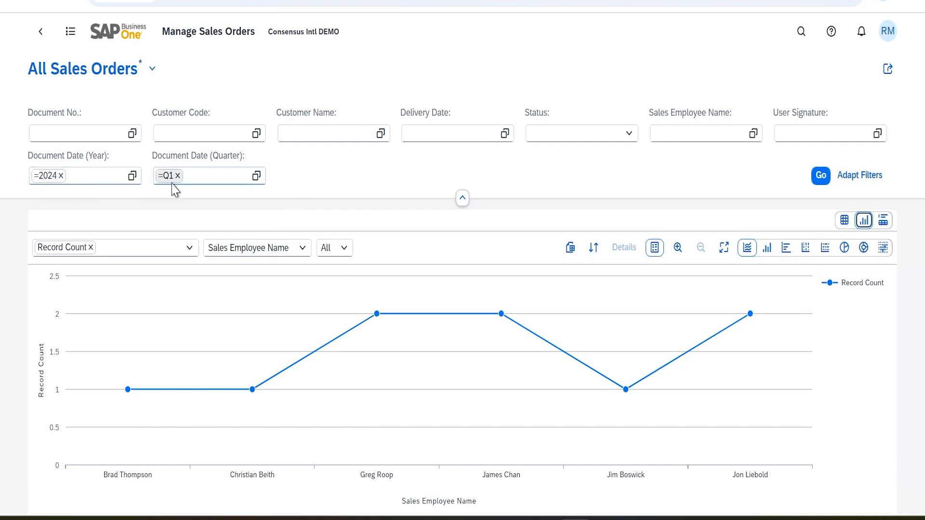
{"action": "left_click", "coordinate": [191, 249]}
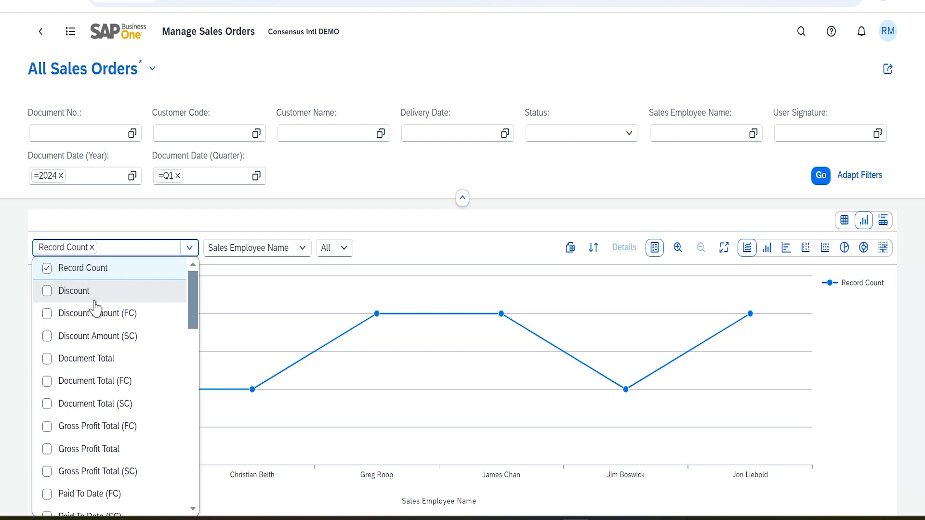
{"action": "left_click", "coordinate": [46, 274]}
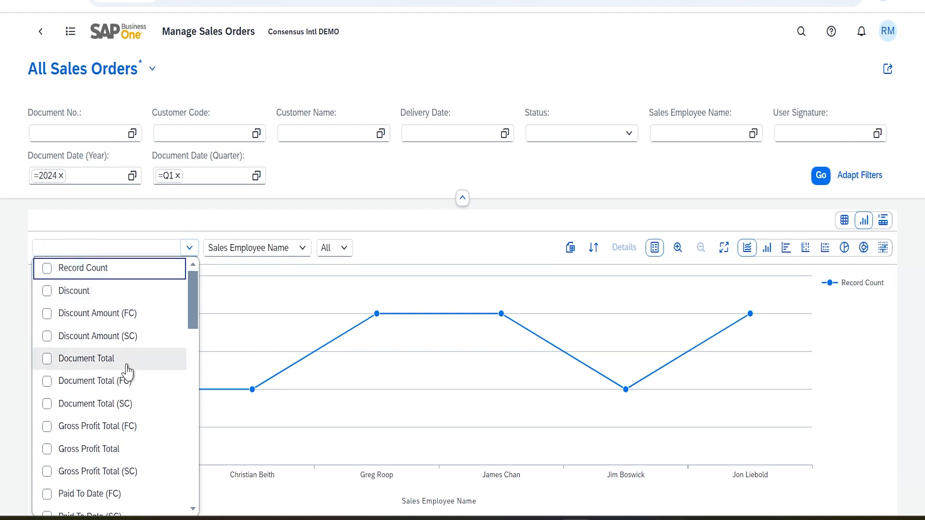
{"action": "left_click", "coordinate": [48, 359]}
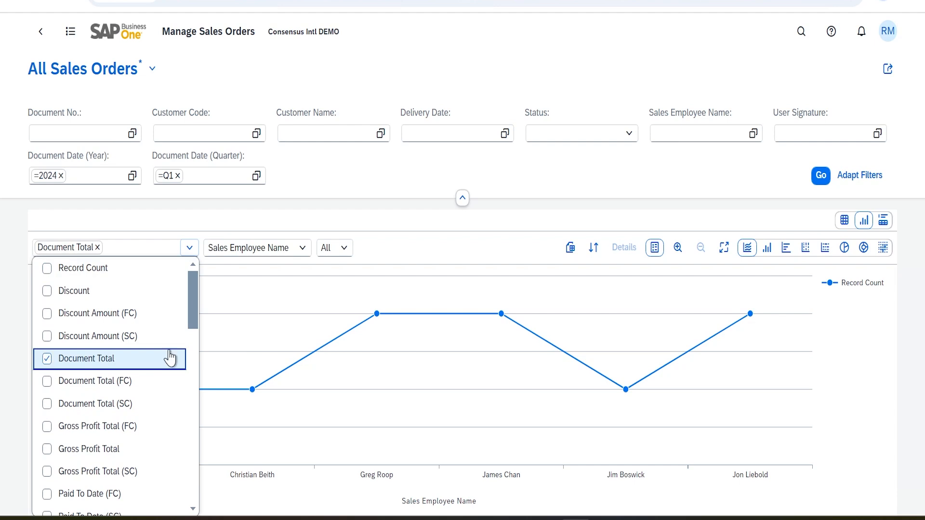
{"action": "left_click", "coordinate": [407, 221]}
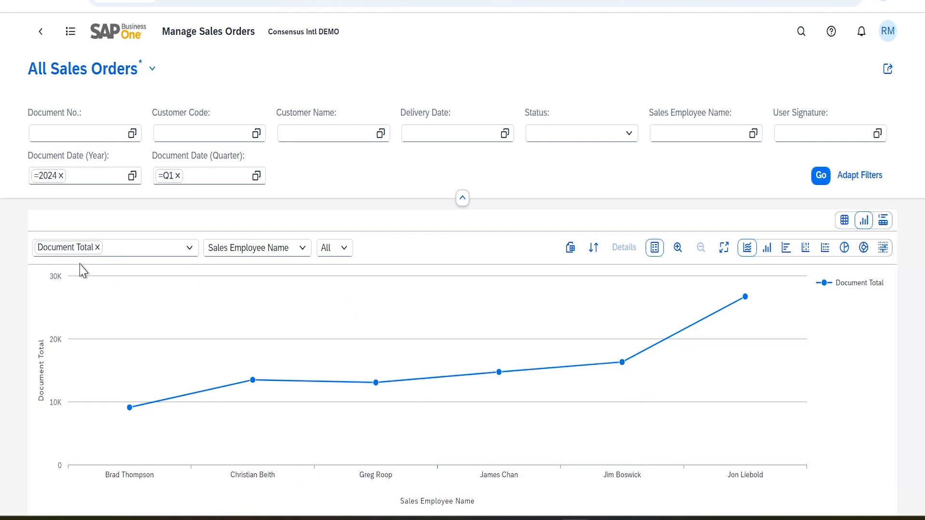
Step: Add Gross Profit Total as a second measure in the chart alongside Document Total
{"action": "left_click", "coordinate": [195, 256]}
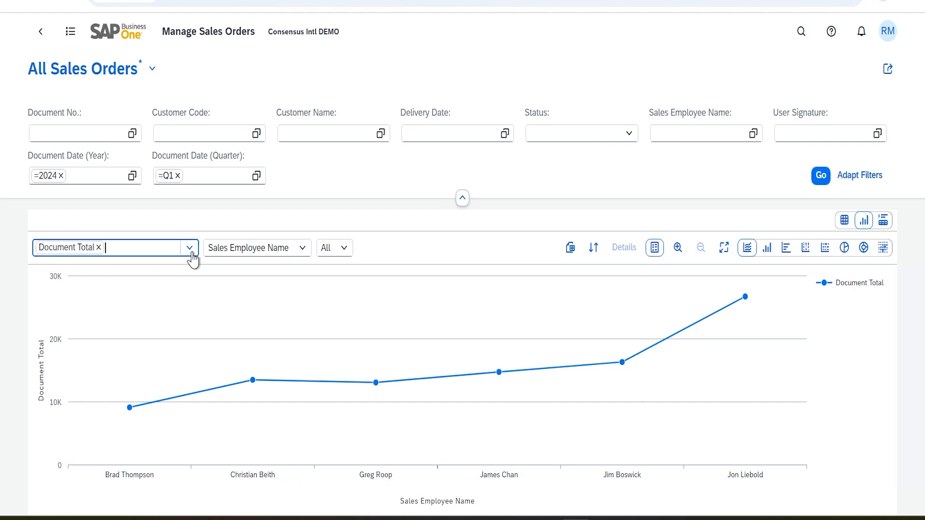
{"action": "scroll", "coordinate": [107, 441], "scroll_direction": "down", "scroll_amount": 5}
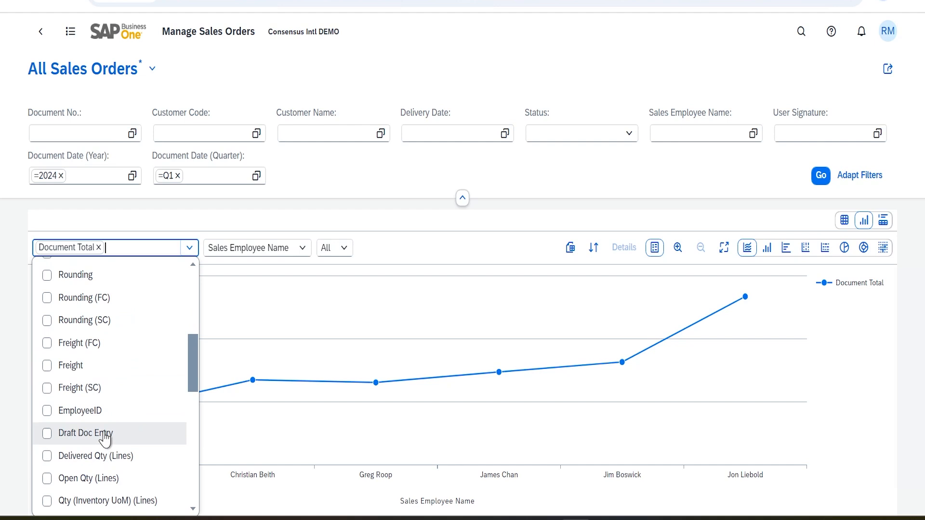
{"action": "scroll", "coordinate": [105, 439], "scroll_direction": "up", "scroll_amount": 5}
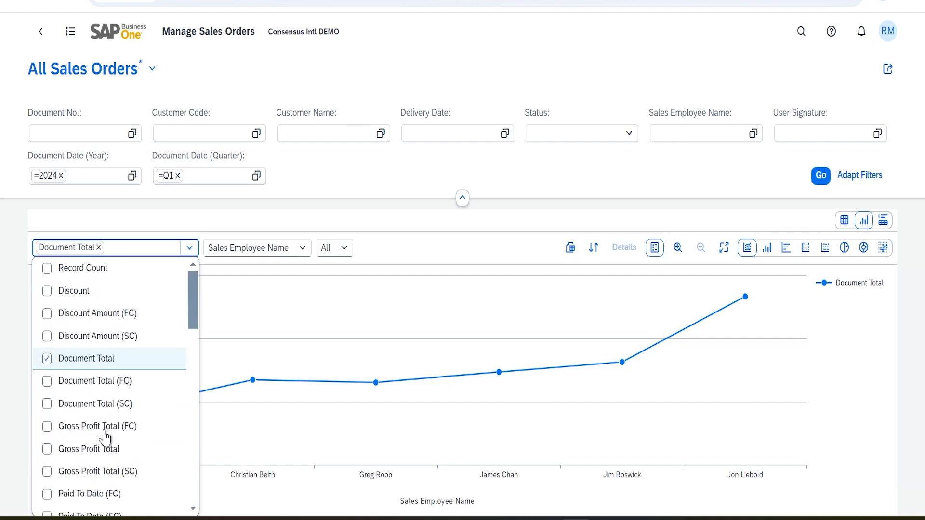
{"action": "left_click", "coordinate": [47, 450]}
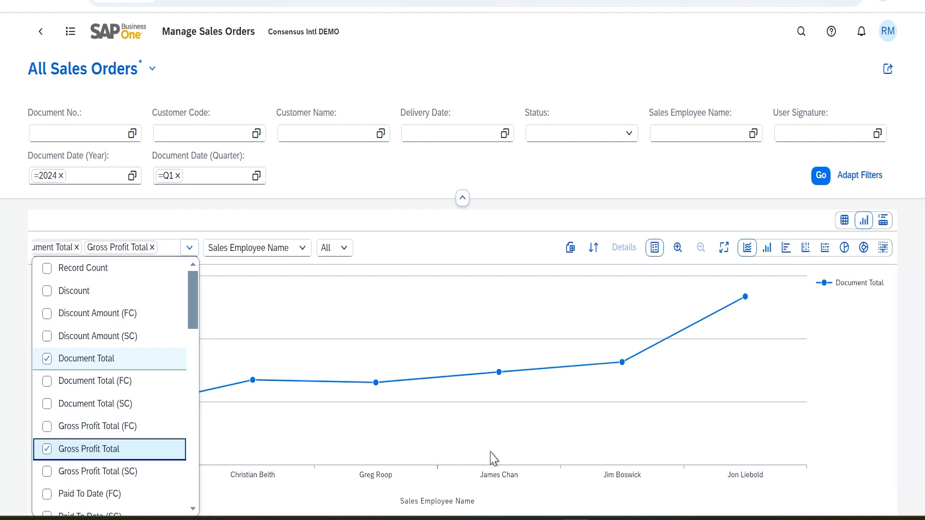
{"action": "left_click", "coordinate": [608, 441]}
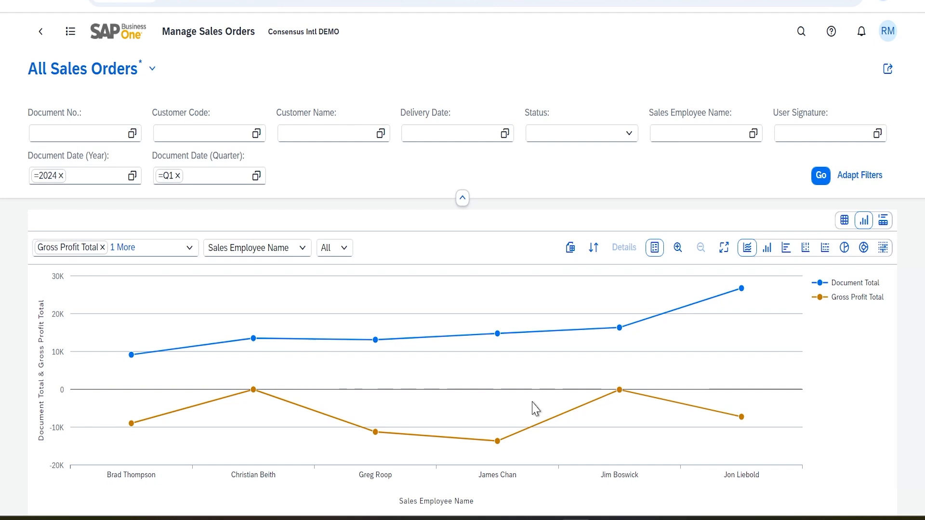
Step: Inspect the second sales employee's Gross Profit Total and Document Total points on the line chart
{"action": "left_click", "coordinate": [253, 390]}
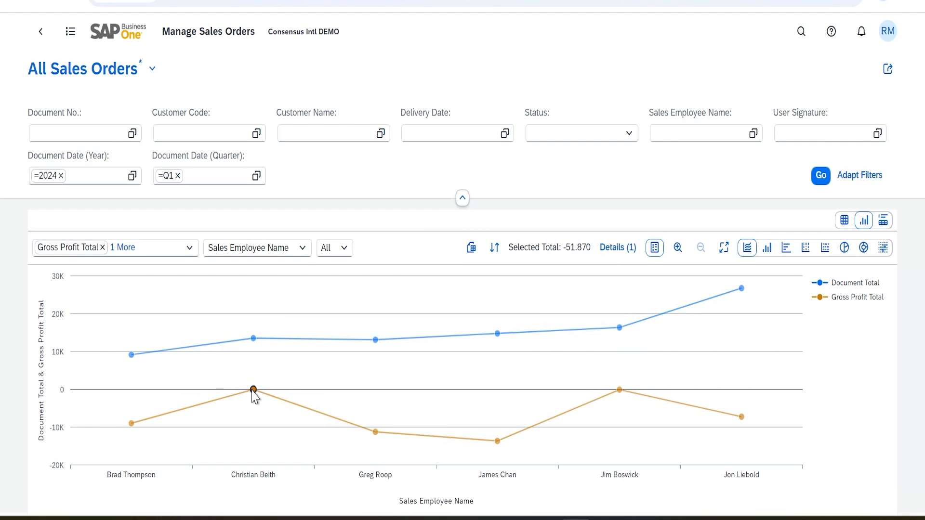
{"action": "mouse_move", "coordinate": [254, 391]}
{"action": "left_click", "coordinate": [255, 343]}
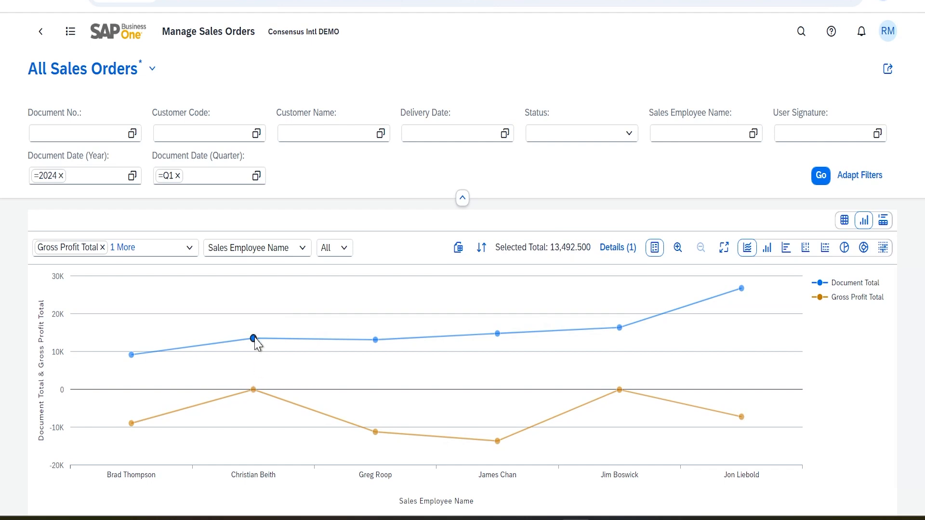
{"action": "mouse_move", "coordinate": [254, 339]}
Step: Select the Document Total points of the second to fifth sales employees, view their combined details, and close them
{"action": "left_click", "coordinate": [375, 340]}
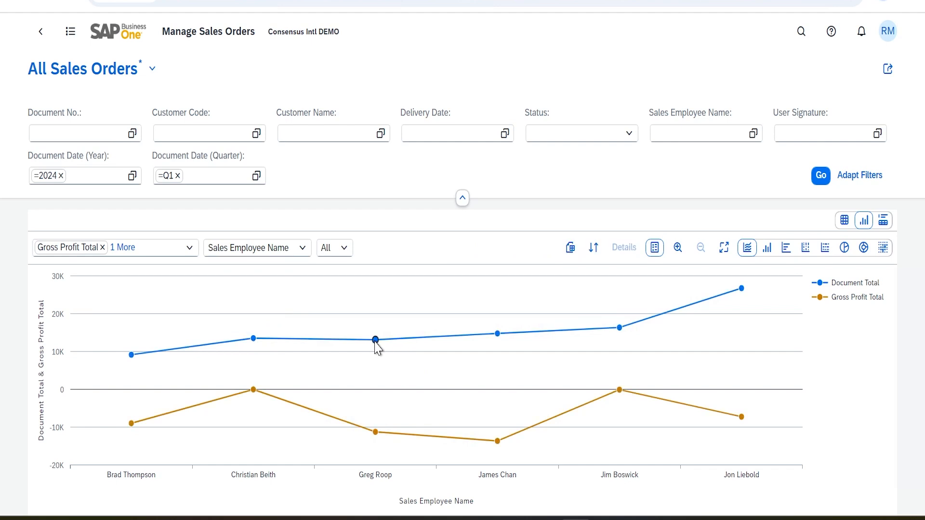
{"action": "left_click", "coordinate": [498, 334]}
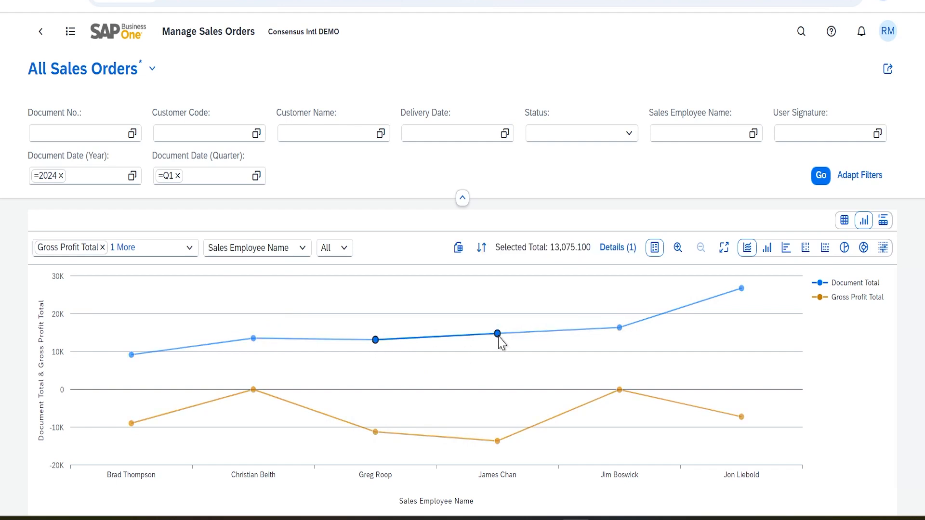
{"action": "left_click", "coordinate": [619, 328]}
{"action": "left_click", "coordinate": [253, 338]}
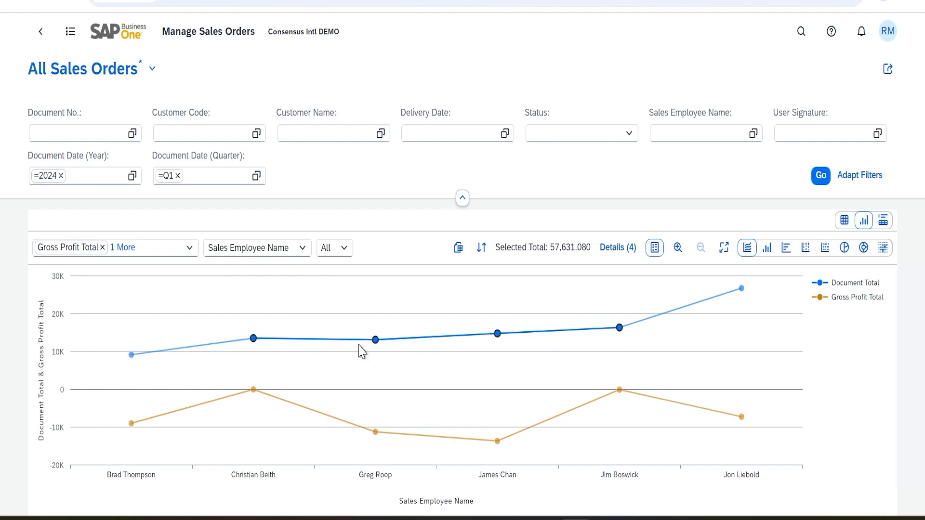
{"action": "left_click", "coordinate": [619, 247]}
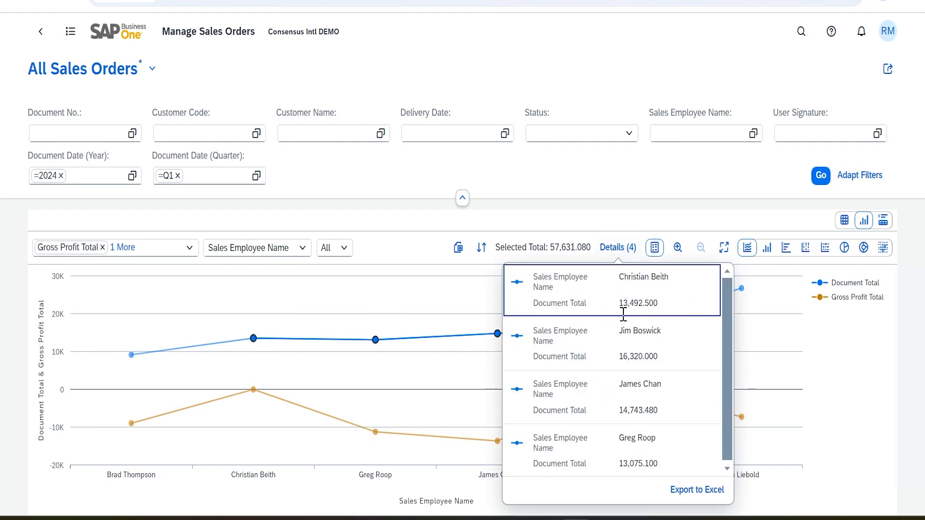
{"action": "left_click", "coordinate": [359, 369]}
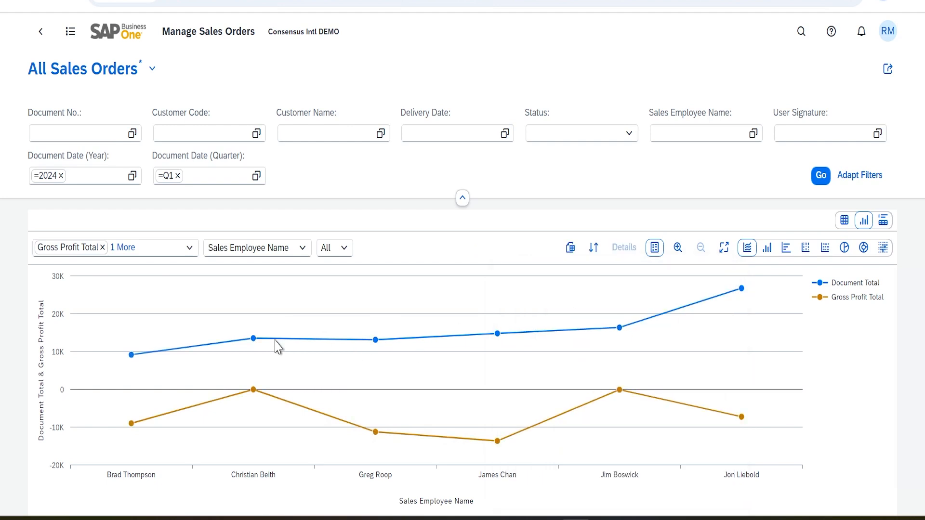
Step: Select all data points of both measures on the line chart and export their details to Excel
{"action": "left_click_drag", "start_coordinate": [96, 281], "coordinate": [783, 466]}
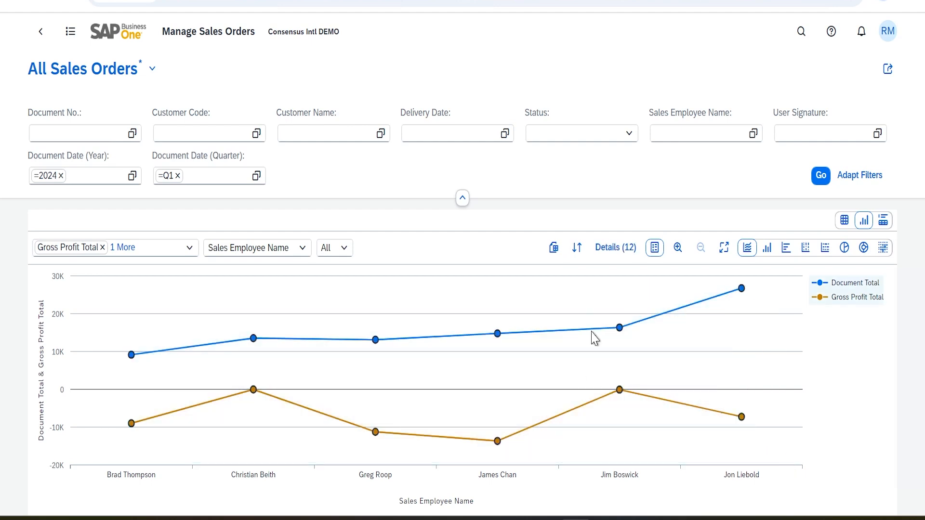
{"action": "left_click", "coordinate": [616, 247]}
{"action": "left_click_drag", "start_coordinate": [722, 313], "coordinate": [716, 498]}
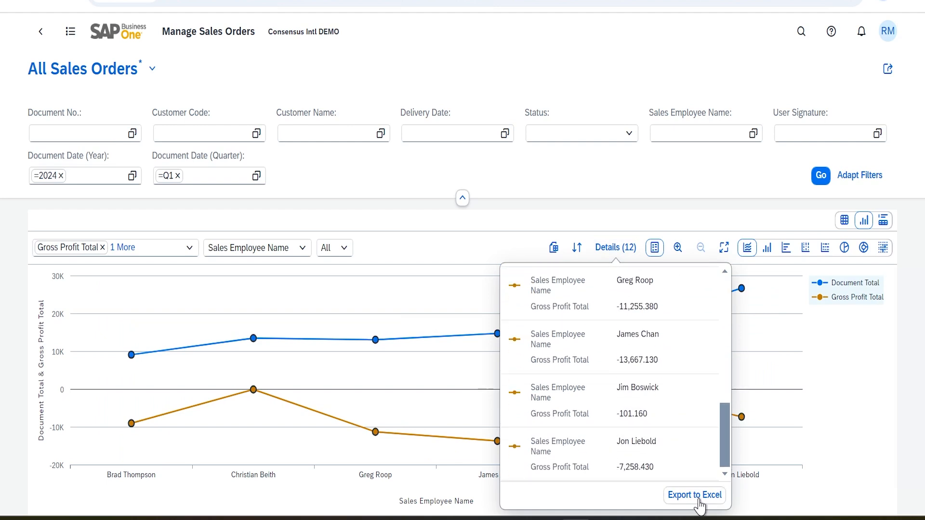
{"action": "left_click", "coordinate": [700, 496]}
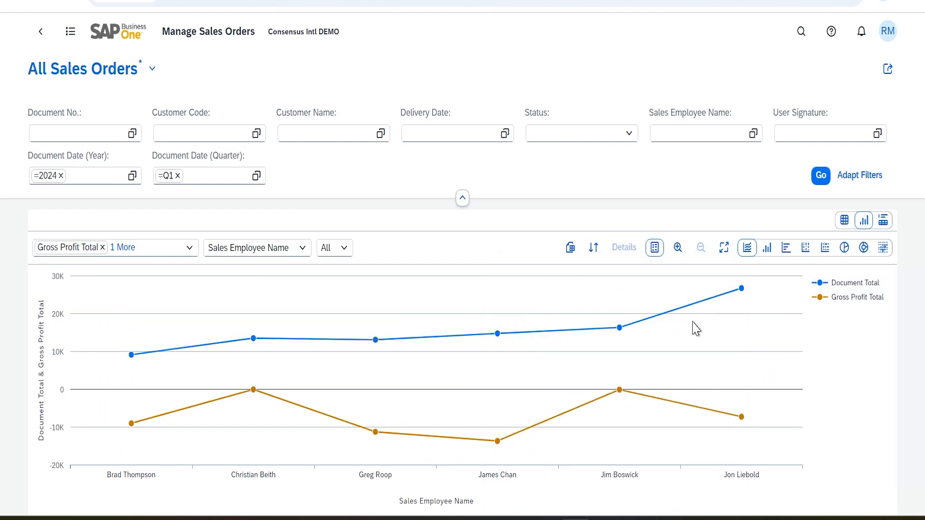
Step: Briefly highlight the Document Total series through the legend, and change the line chart to a stacked column chart
{"action": "left_click", "coordinate": [851, 287]}
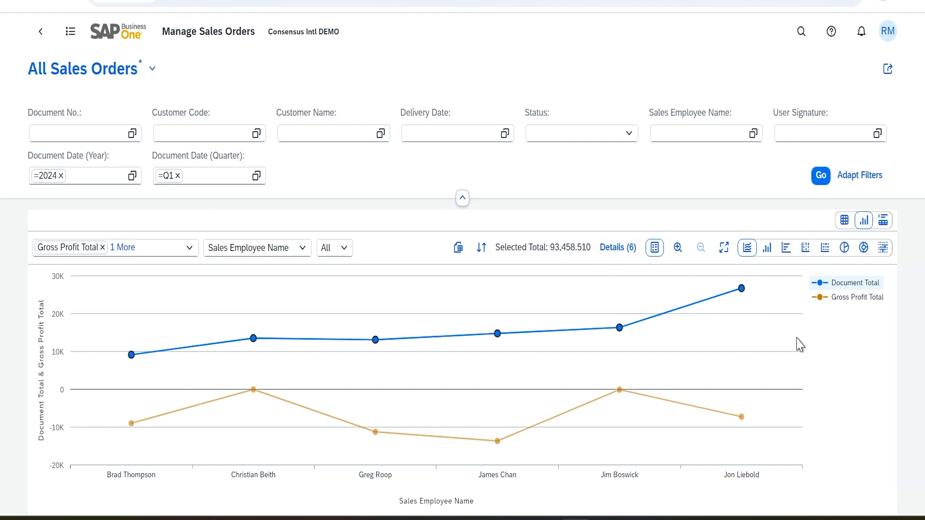
{"action": "left_click", "coordinate": [840, 283]}
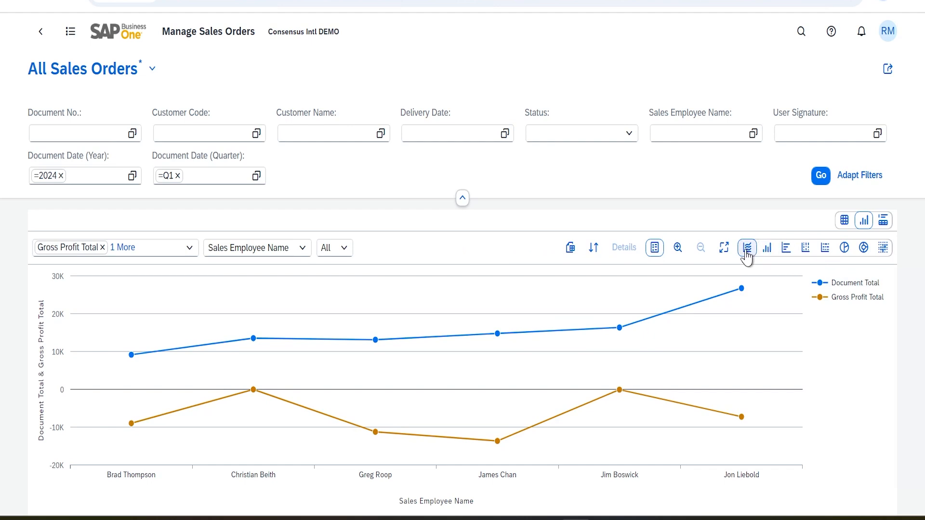
{"action": "left_click", "coordinate": [767, 256]}
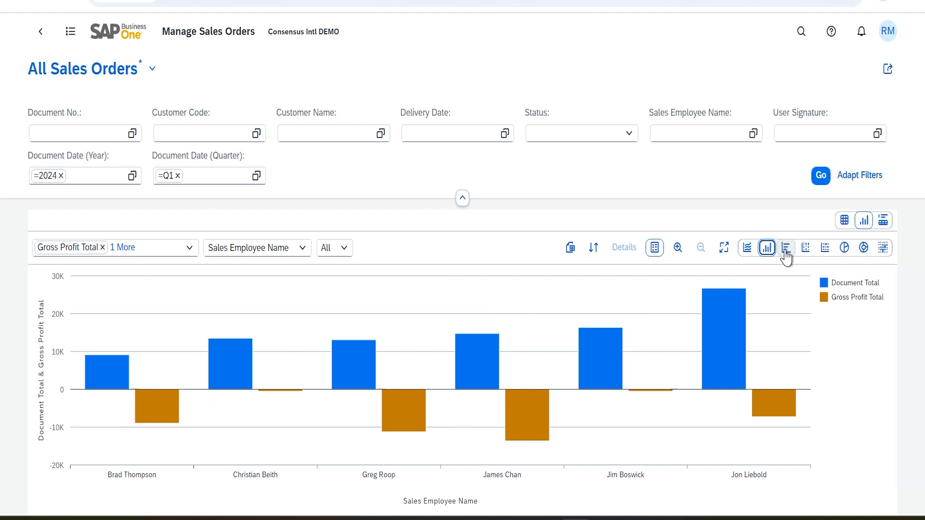
{"action": "left_click", "coordinate": [805, 248]}
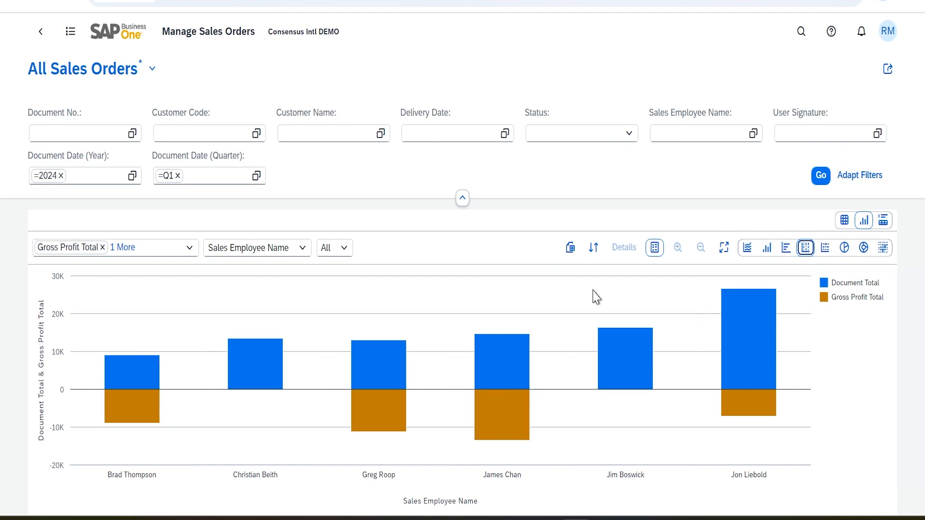
Step: Select single and multiple bars in the stacked column chart to check their totals, and clear the selection
{"action": "left_click", "coordinate": [502, 357]}
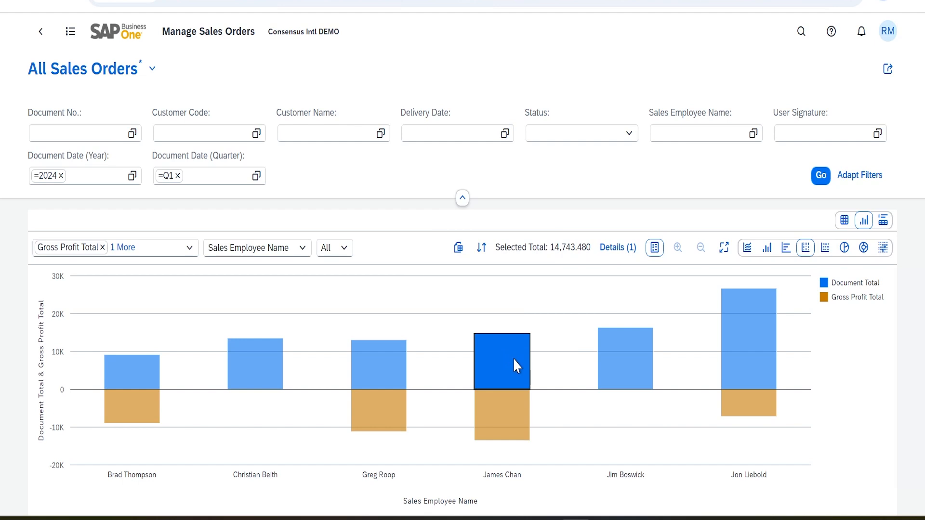
{"action": "left_click", "coordinate": [551, 367]}
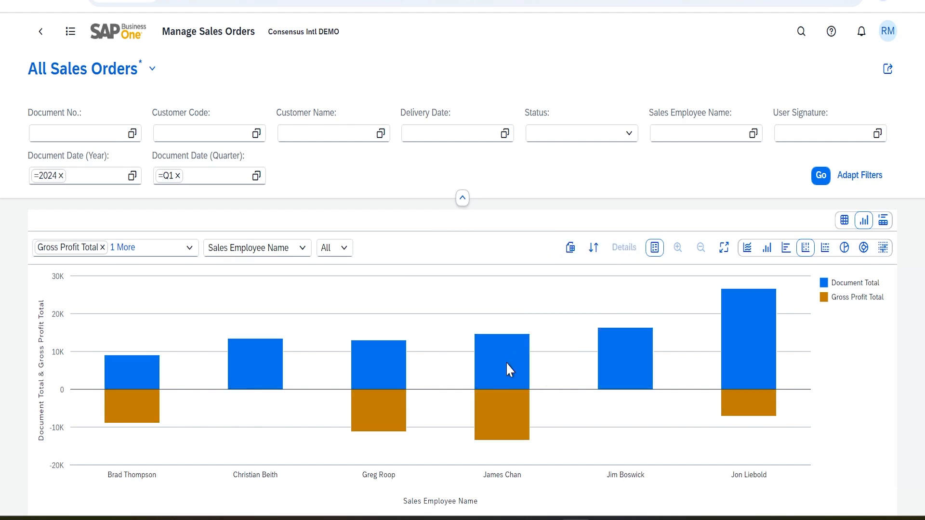
{"action": "left_click", "coordinate": [260, 381]}
{"action": "left_click", "coordinate": [636, 382]}
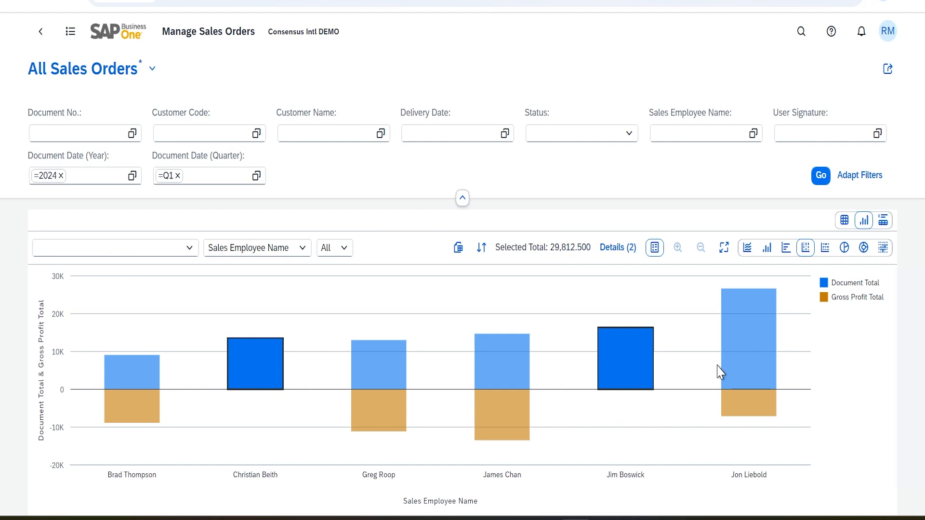
{"action": "left_click", "coordinate": [585, 432]}
{"action": "left_click", "coordinate": [265, 366]}
{"action": "left_click", "coordinate": [628, 363]}
{"action": "left_click", "coordinate": [363, 381]}
{"action": "left_click", "coordinate": [248, 368]}
{"action": "left_click", "coordinate": [491, 375]}
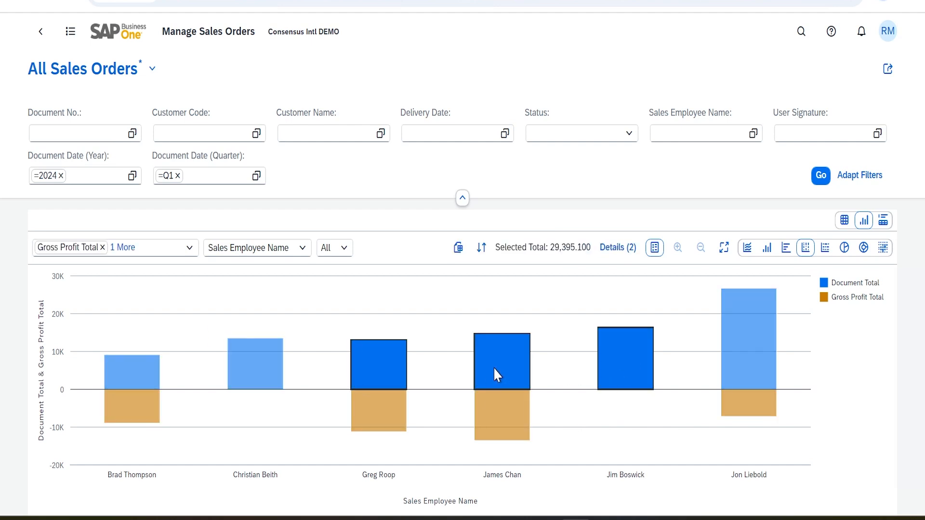
{"action": "left_click", "coordinate": [399, 375]}
{"action": "left_click_drag", "start_coordinate": [219, 307], "coordinate": [673, 463]}
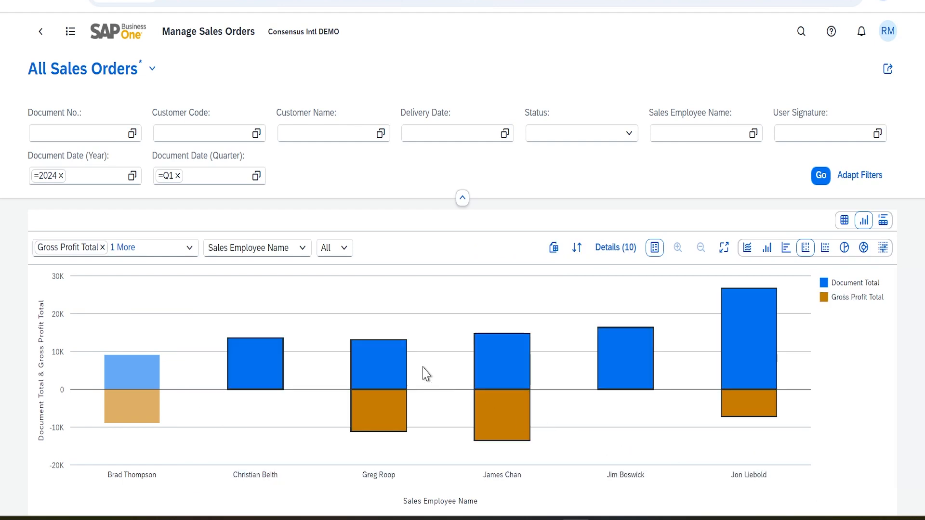
{"action": "left_click", "coordinate": [435, 323]}
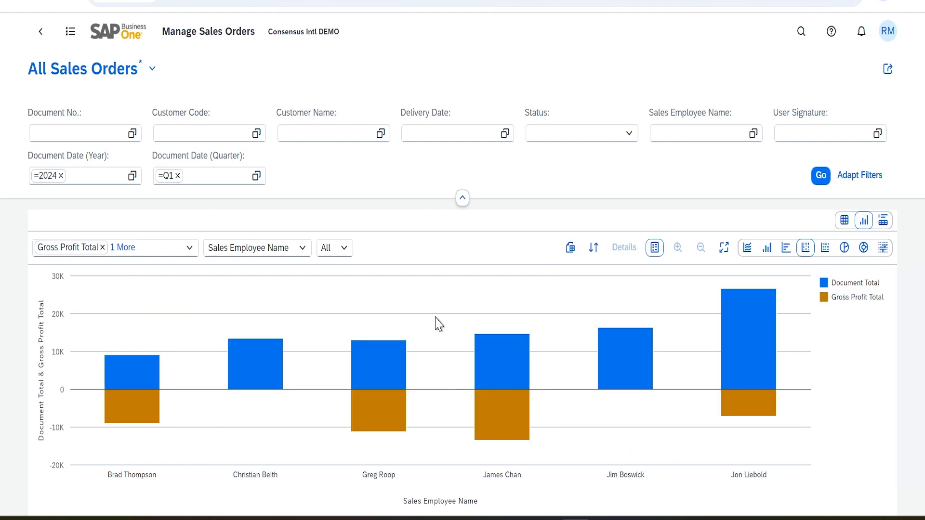
Step: Break the stacked columns down by Customer Code as the second dimension
{"action": "left_click", "coordinate": [344, 250]}
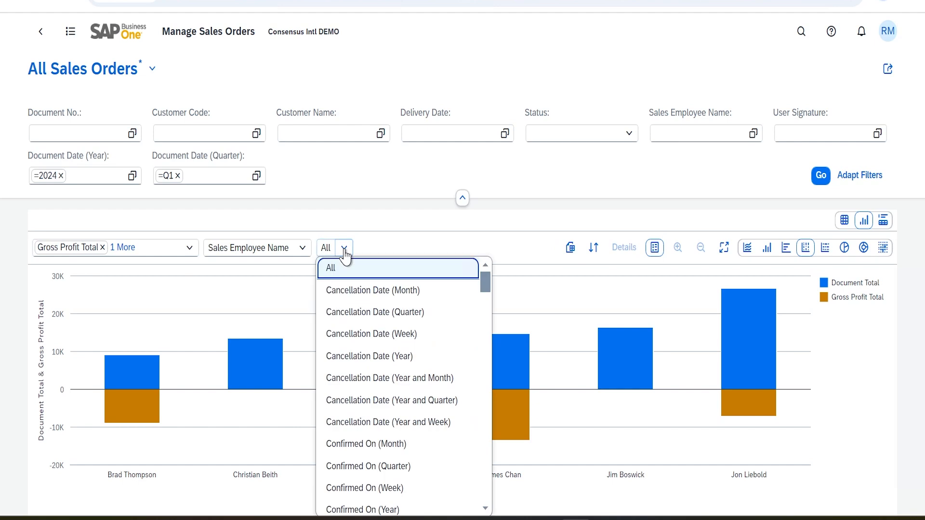
{"action": "scroll", "coordinate": [400, 359], "scroll_direction": "down", "scroll_amount": 10}
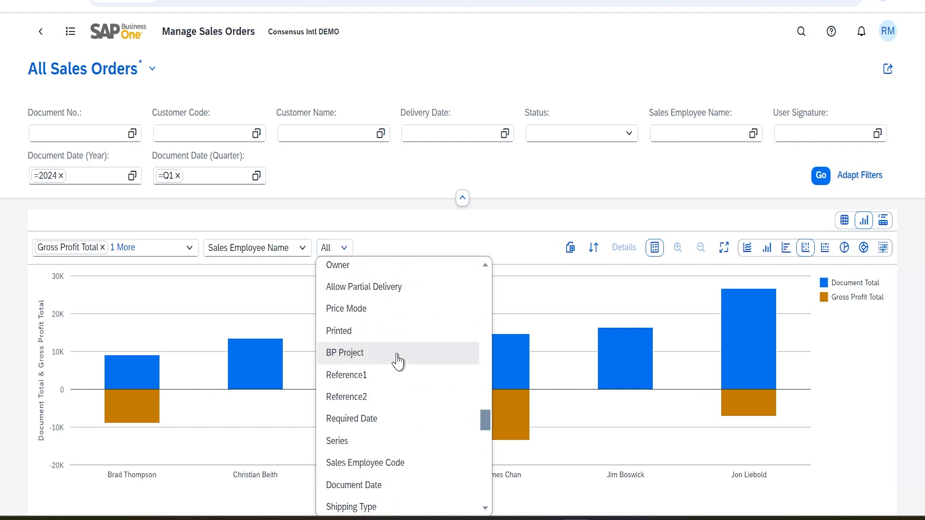
{"action": "scroll", "coordinate": [380, 433], "scroll_direction": "down", "scroll_amount": 15}
{"action": "scroll", "coordinate": [379, 427], "scroll_direction": "up", "scroll_amount": 20}
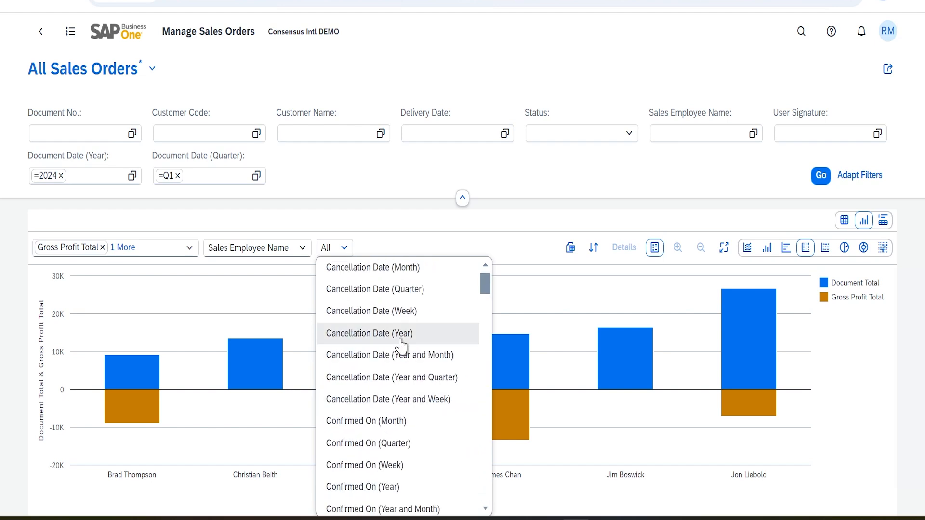
{"action": "scroll", "coordinate": [401, 345], "scroll_direction": "up", "scroll_amount": 1}
{"action": "scroll", "coordinate": [393, 349], "scroll_direction": "down", "scroll_amount": 10}
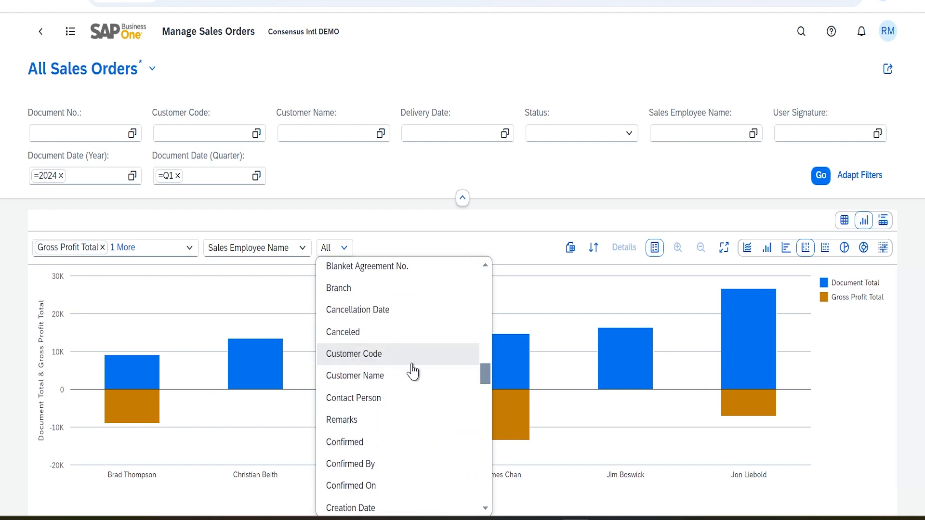
{"action": "left_click", "coordinate": [393, 357]}
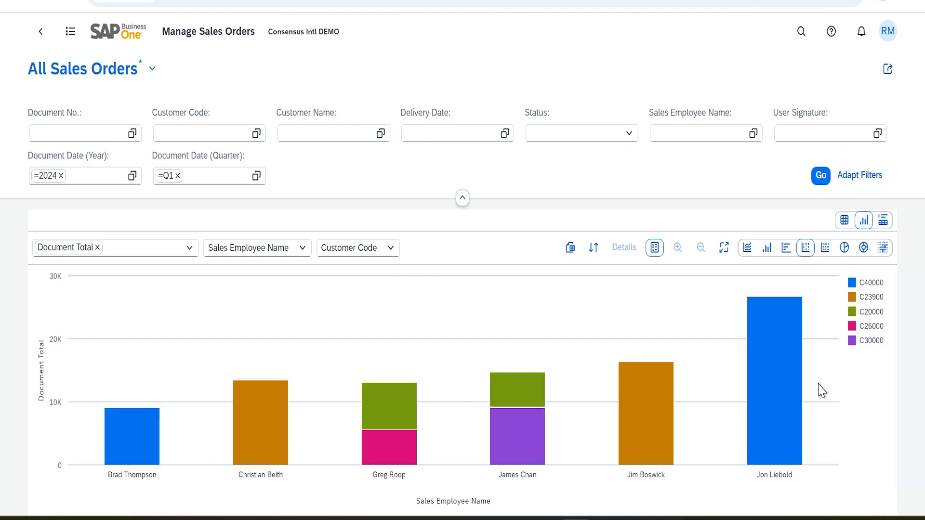
Step: Highlight the first customer in the legend, clear the highlight, and reset the chart's second dimension to All
{"action": "left_click", "coordinate": [872, 284]}
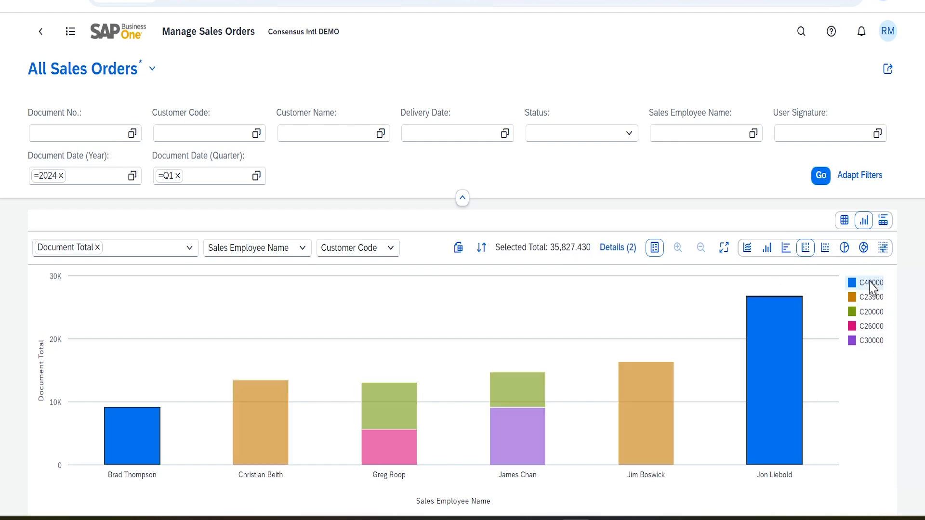
{"action": "left_click", "coordinate": [872, 286]}
{"action": "left_click", "coordinate": [390, 248]}
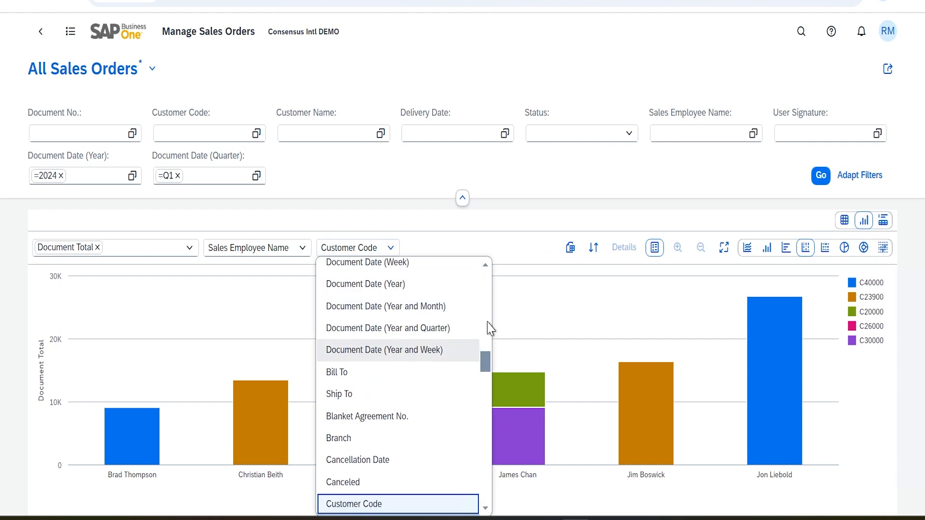
{"action": "left_click_drag", "start_coordinate": [486, 362], "coordinate": [487, 276]}
{"action": "left_click", "coordinate": [385, 270]}
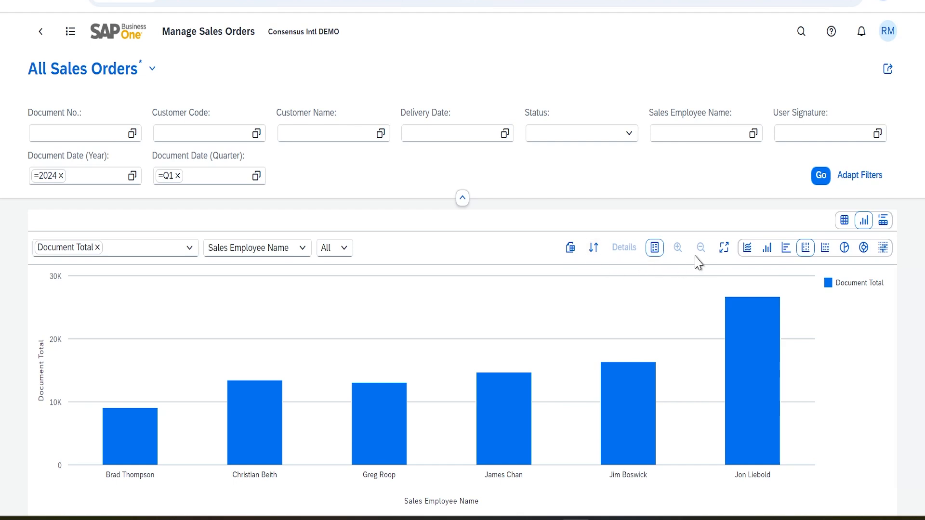
Step: View the Document Total column chart in full screen and return to the normal view
{"action": "left_click", "coordinate": [724, 248]}
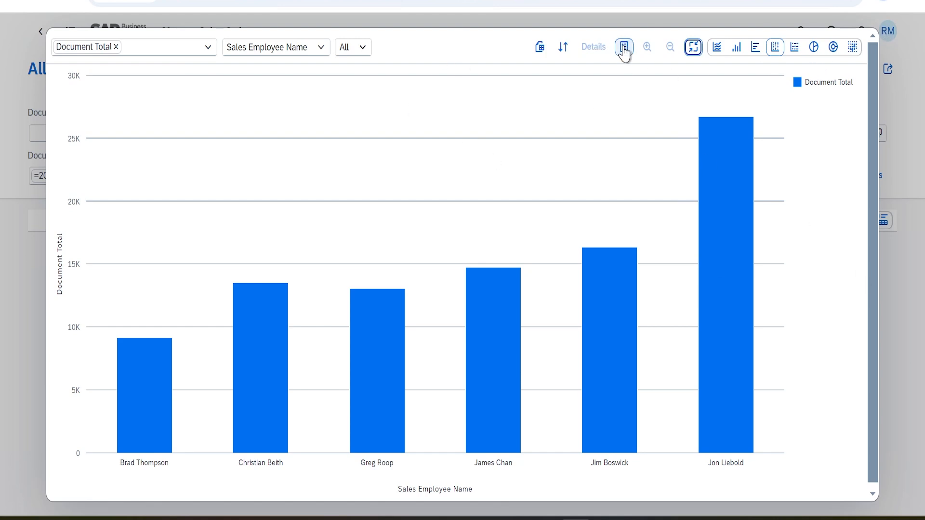
{"action": "left_click", "coordinate": [699, 48]}
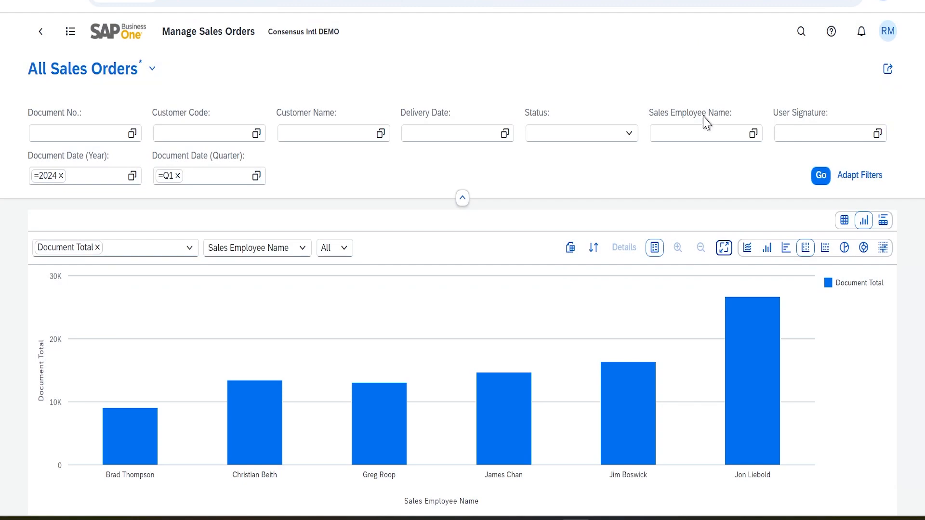
Step: Hide and show the chart legend again, and sort the Document Total columns by Y-Axis
{"action": "left_click", "coordinate": [655, 249]}
{"action": "left_click", "coordinate": [655, 248]}
{"action": "left_click", "coordinate": [595, 247]}
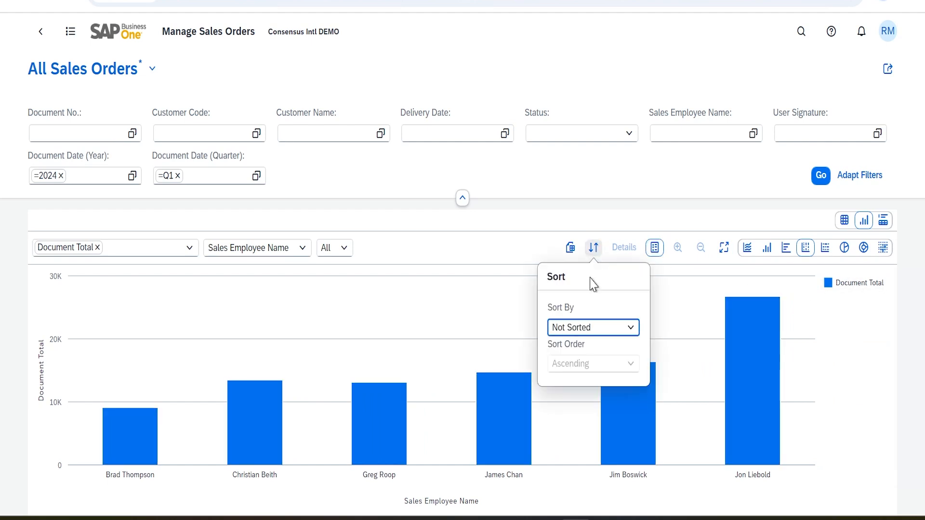
{"action": "left_click", "coordinate": [629, 330]}
{"action": "left_click", "coordinate": [599, 374]}
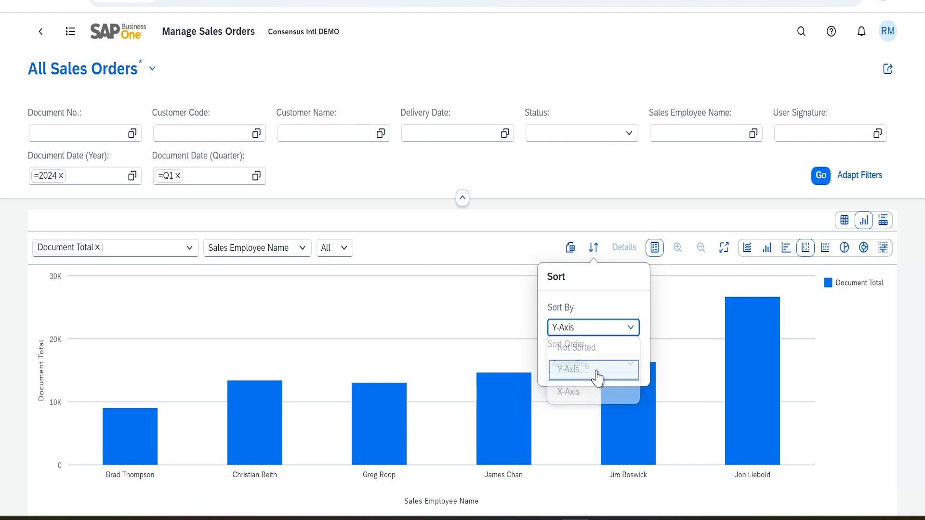
Step: Try the X-Axis, Not Sorted and Y-Axis sort options, view the sort order choices, and set the chart back to Not Sorted
{"action": "left_click", "coordinate": [631, 328]}
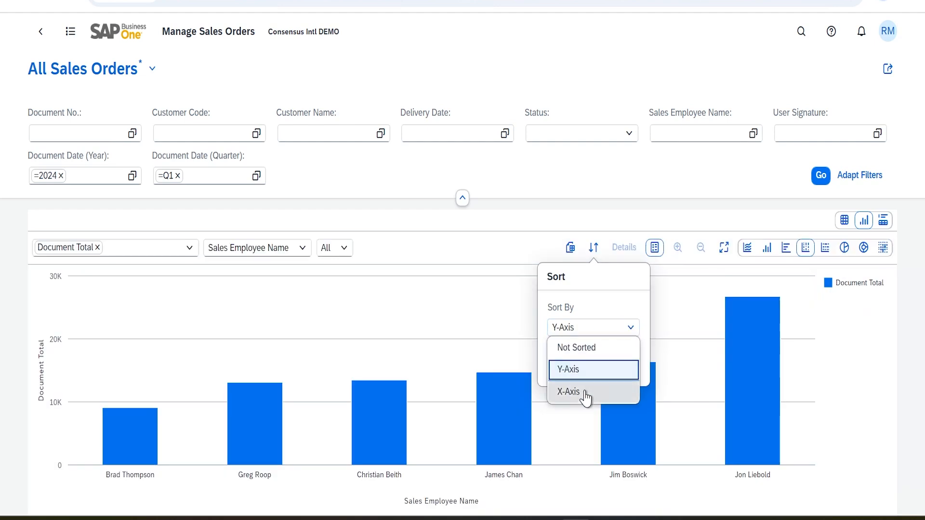
{"action": "left_click", "coordinate": [588, 394]}
{"action": "left_click", "coordinate": [637, 331]}
{"action": "left_click", "coordinate": [600, 349]}
{"action": "left_click", "coordinate": [636, 327]}
{"action": "left_click", "coordinate": [587, 374]}
{"action": "left_click", "coordinate": [631, 364]}
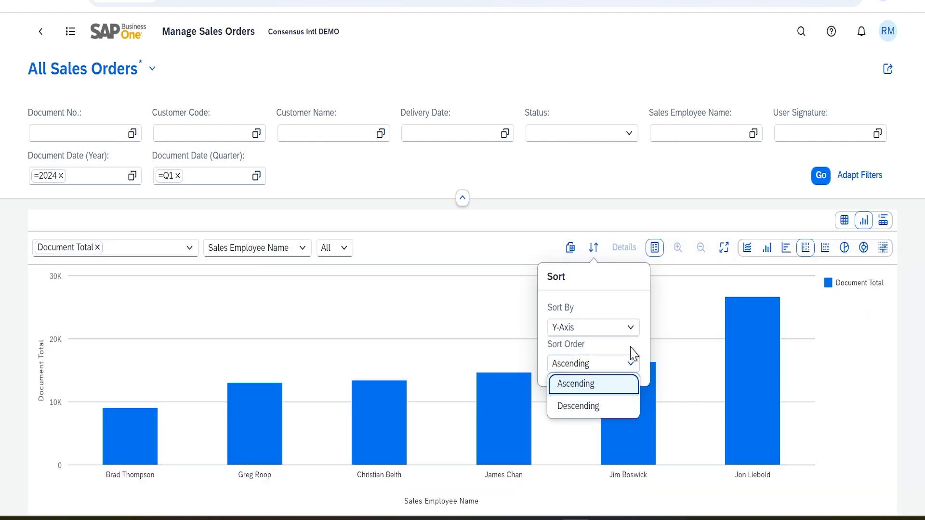
{"action": "left_click", "coordinate": [631, 329]}
{"action": "left_click", "coordinate": [579, 348]}
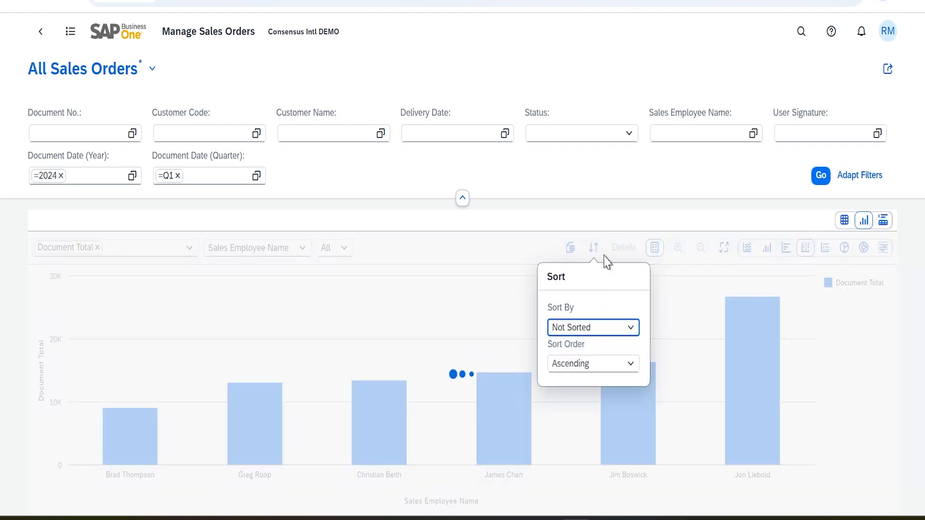
{"action": "left_click", "coordinate": [603, 204]}
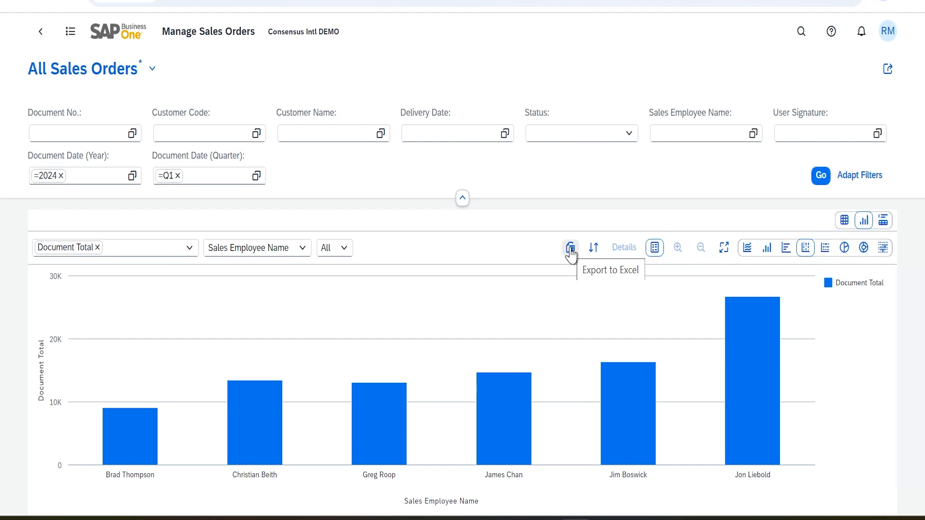
Step: Select all the chart columns together to check their combined total, and clear the selection
{"action": "left_click_drag", "start_coordinate": [78, 299], "coordinate": [819, 510]}
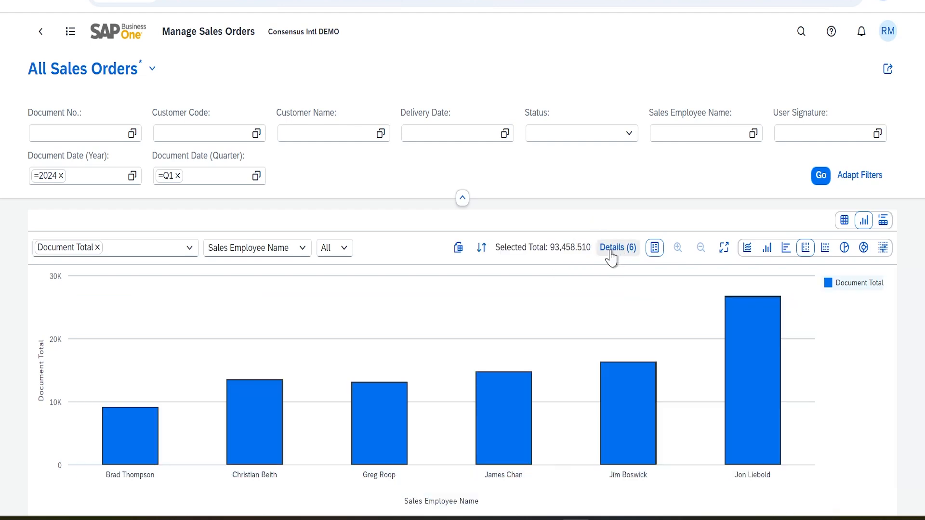
{"action": "left_click", "coordinate": [824, 379]}
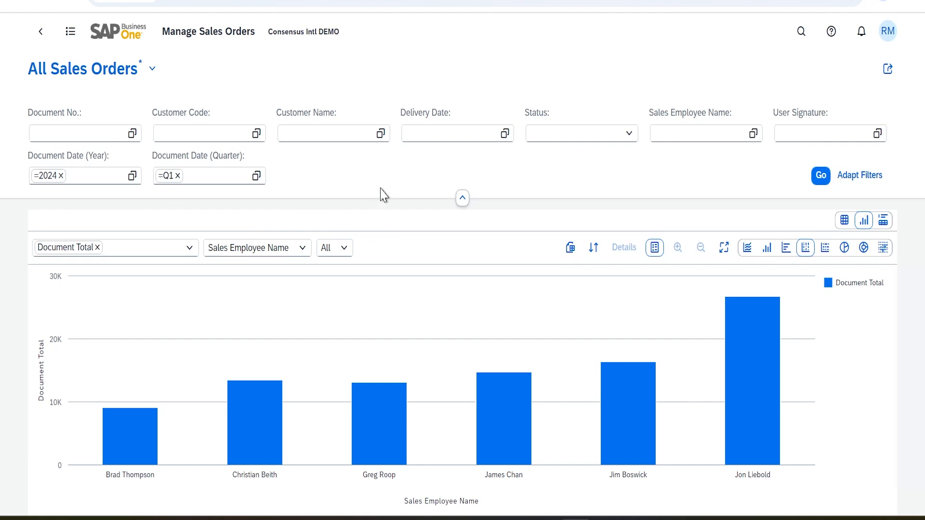
Step: Save the current filters and chart as a new view named All Sales Orders Chart #1
{"action": "left_click", "coordinate": [153, 69]}
{"action": "left_click", "coordinate": [200, 304]}
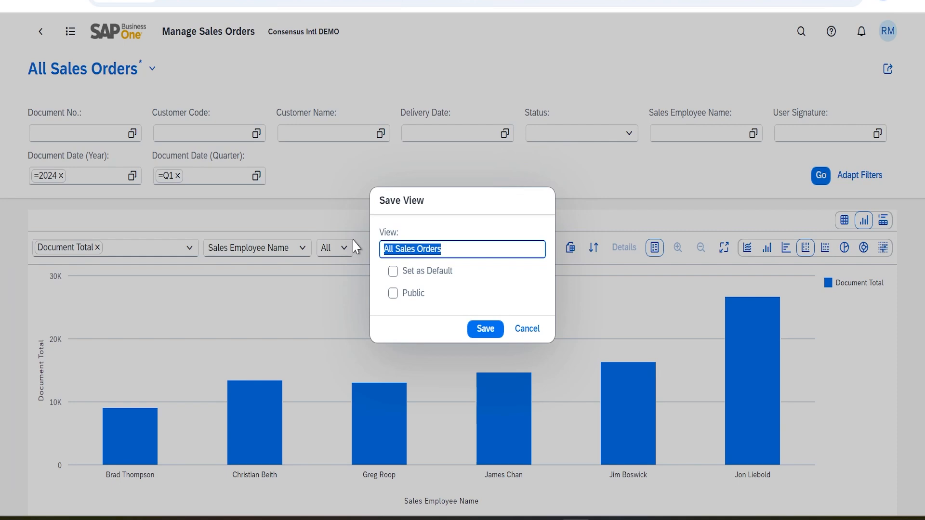
{"action": "type", "text": "Sales O"}
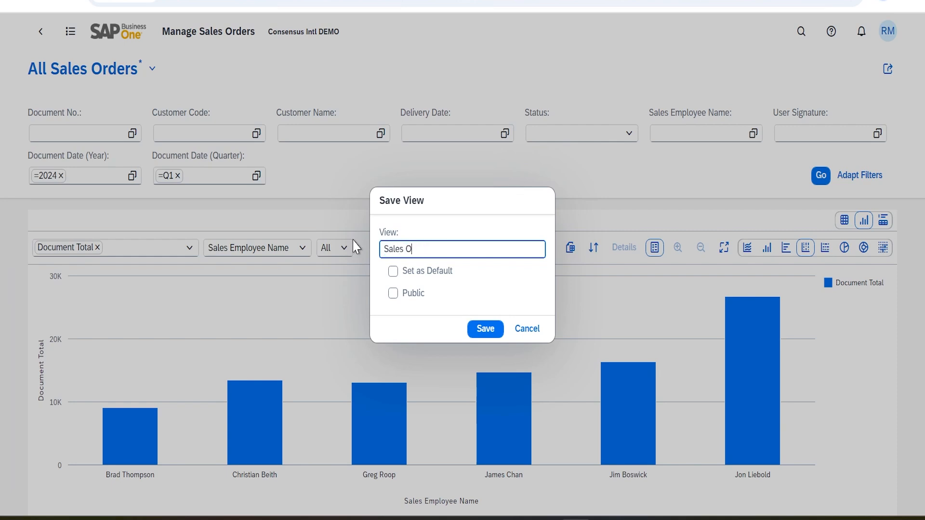
{"action": "type", "text": "All Sales Orders Chart #1"}
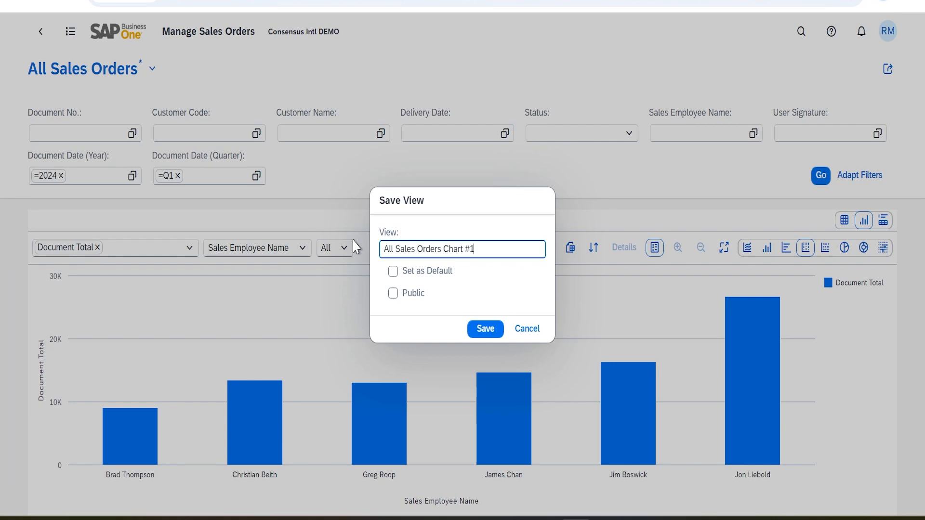
{"action": "left_click", "coordinate": [483, 328]}
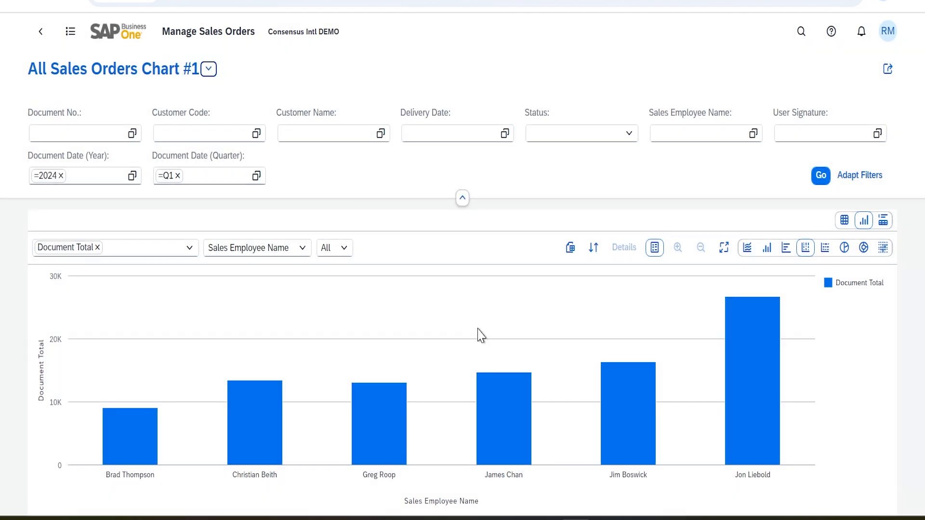
Step: Switch to the All Sales Orders view, look through the saved views, and reopen All Sales Orders Chart #1
{"action": "left_click", "coordinate": [209, 69]}
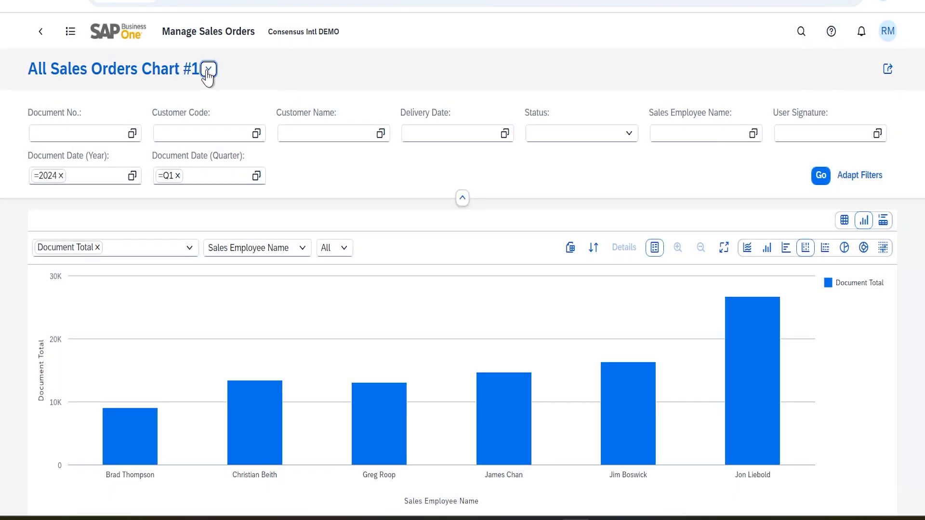
{"action": "left_click", "coordinate": [162, 144]}
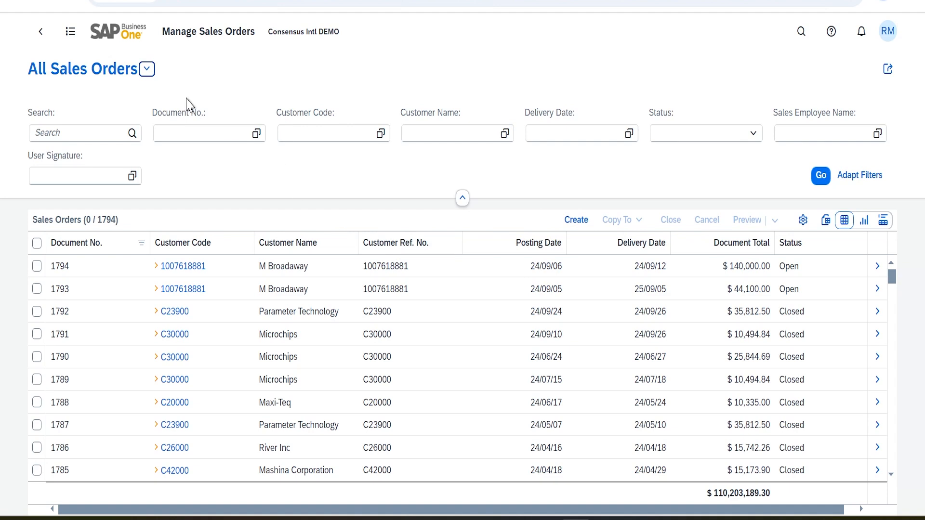
{"action": "left_click", "coordinate": [147, 69]}
{"action": "scroll", "coordinate": [145, 195], "scroll_direction": "down", "scroll_amount": 1}
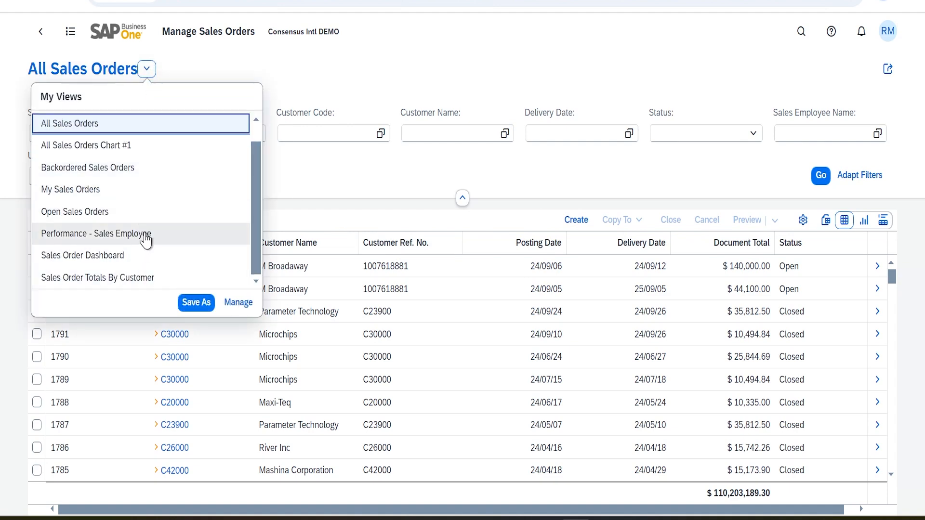
{"action": "scroll", "coordinate": [146, 239], "scroll_direction": "up", "scroll_amount": 1}
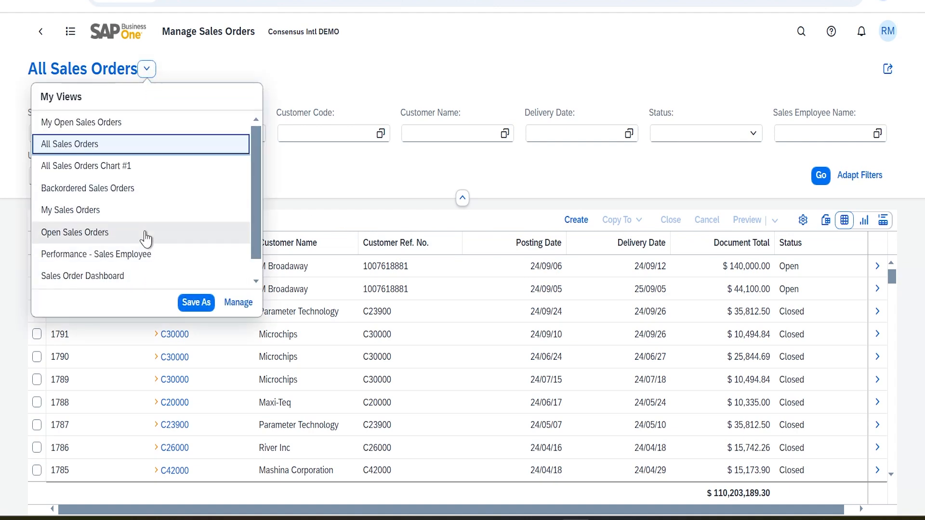
{"action": "left_click", "coordinate": [118, 171]}
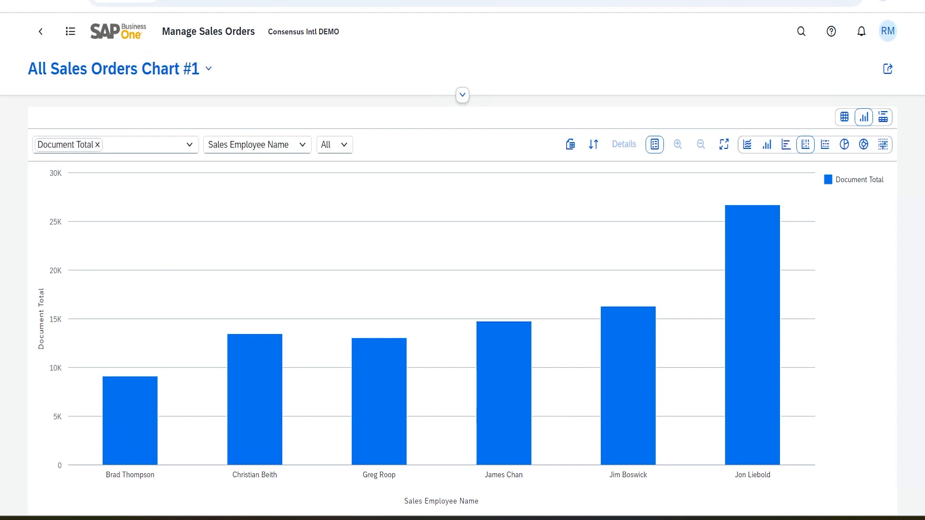
Step: Switch the view to its card dashboard, open card editing, and finish editing without adding a card
{"action": "left_click", "coordinate": [883, 128]}
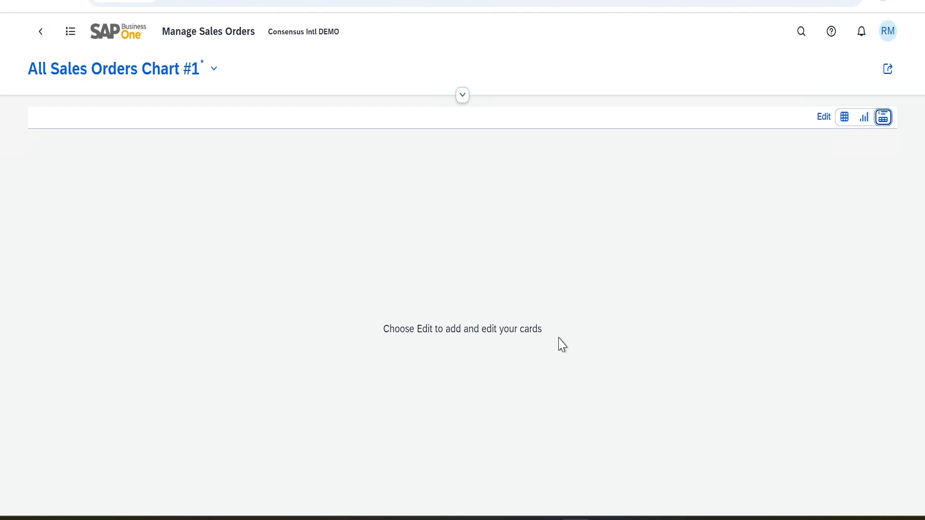
{"action": "left_click", "coordinate": [821, 119]}
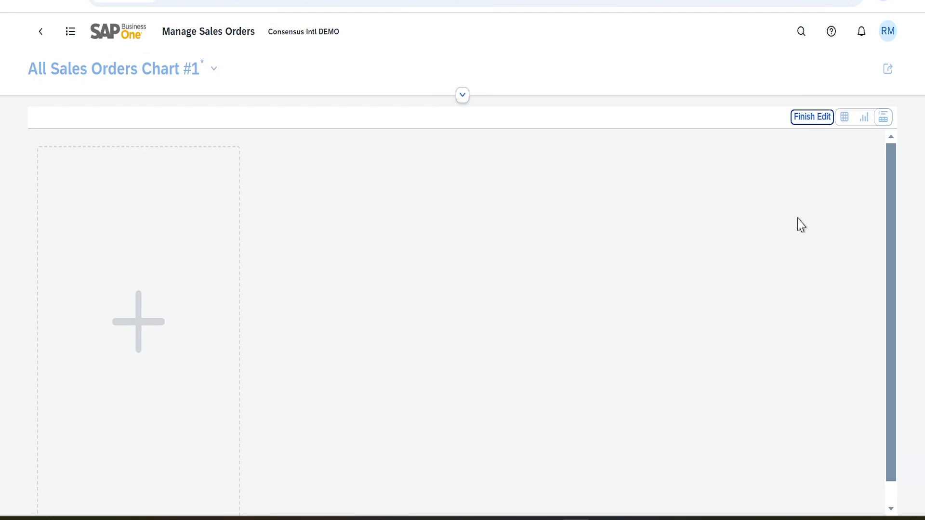
{"action": "left_click", "coordinate": [810, 119]}
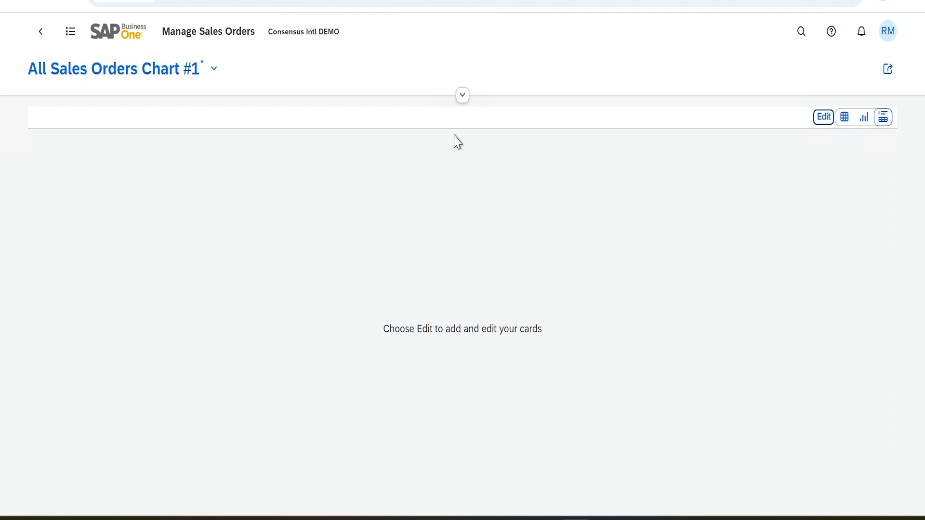
Step: Open the saved Sales Order Dashboard view and expand its filter area
{"action": "left_click", "coordinate": [213, 69]}
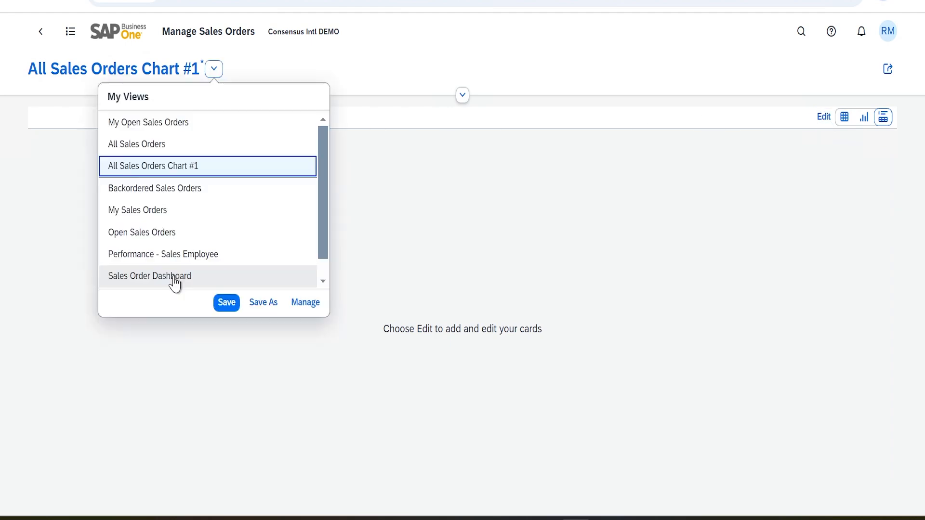
{"action": "left_click", "coordinate": [173, 279]}
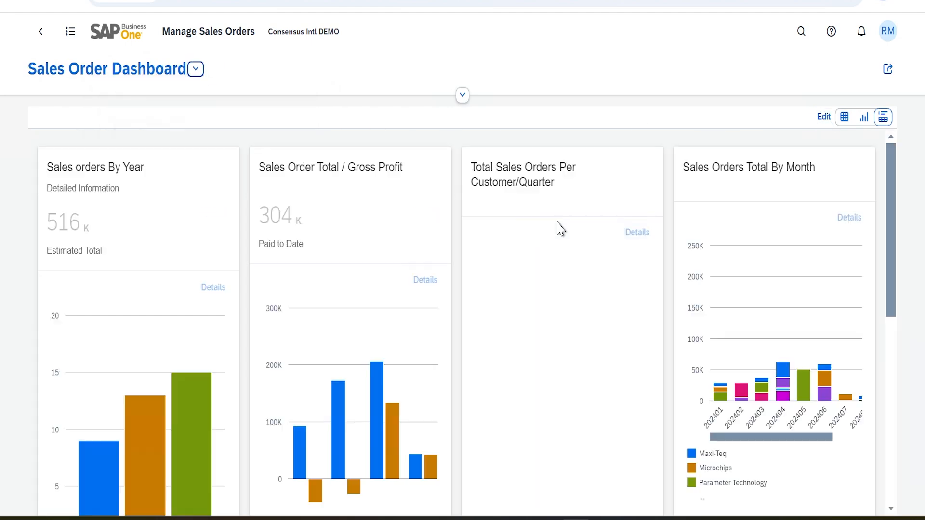
{"action": "left_click", "coordinate": [462, 95]}
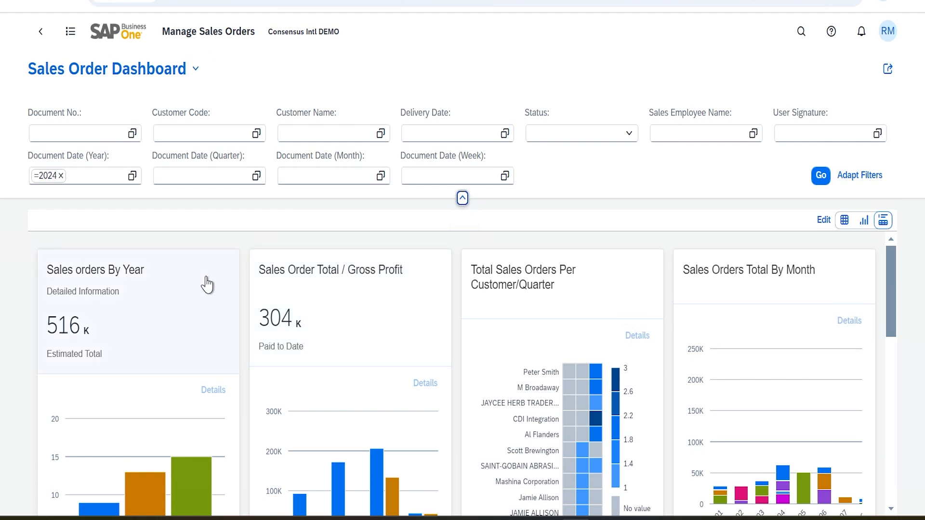
Step: Examine all the dashboard cards for 2024, from the yearly and monthly charts down to the sales employee pie chart and top 10 lists
{"action": "scroll", "coordinate": [211, 289], "scroll_direction": "down", "scroll_amount": 5}
{"action": "scroll", "coordinate": [224, 283], "scroll_direction": "up", "scroll_amount": 5}
{"action": "scroll", "coordinate": [132, 419], "scroll_direction": "down", "scroll_amount": 5}
{"action": "scroll", "coordinate": [159, 409], "scroll_direction": "up", "scroll_amount": 5}
{"action": "scroll", "coordinate": [783, 304], "scroll_direction": "down", "scroll_amount": 5}
{"action": "scroll", "coordinate": [154, 419], "scroll_direction": "down", "scroll_amount": 5}
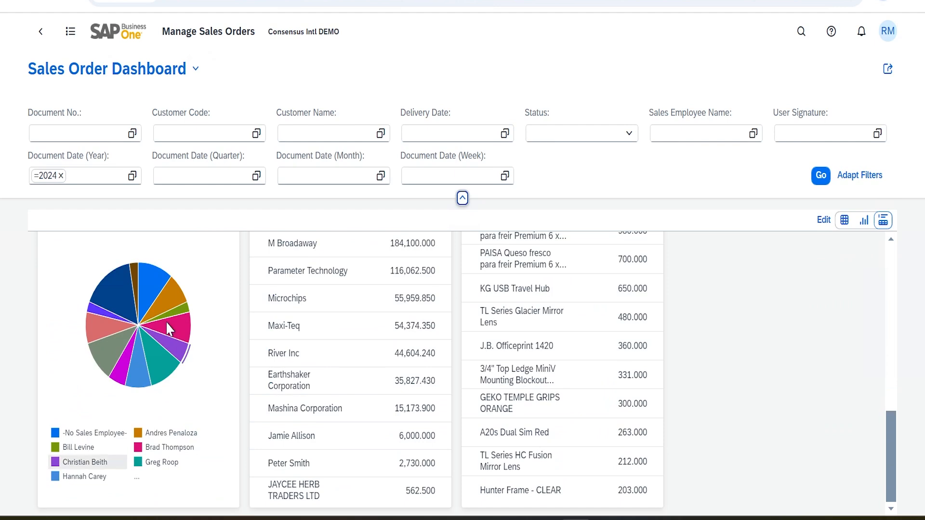
{"action": "scroll", "coordinate": [166, 322], "scroll_direction": "up", "scroll_amount": 5}
{"action": "scroll", "coordinate": [244, 419], "scroll_direction": "up", "scroll_amount": 5}
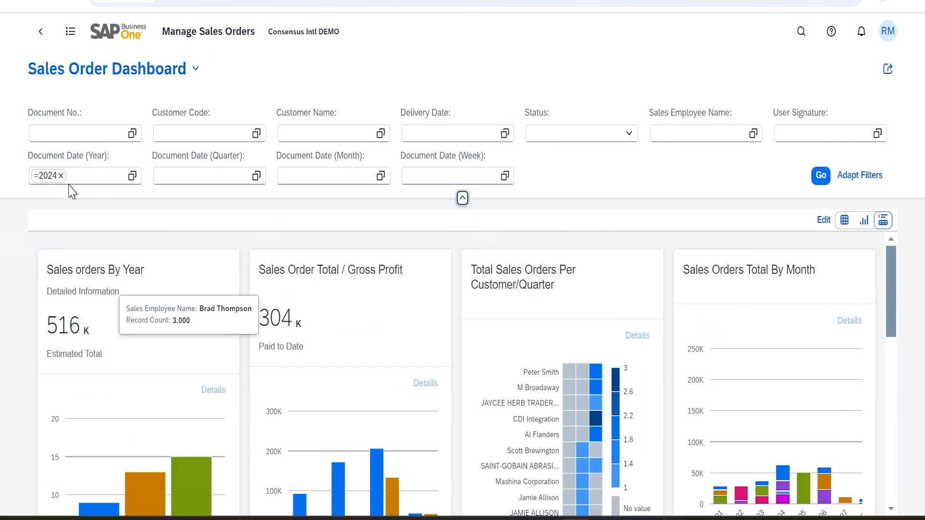
{"action": "scroll", "coordinate": [242, 372], "scroll_direction": "down", "scroll_amount": 5}
{"action": "scroll", "coordinate": [244, 371], "scroll_direction": "up", "scroll_amount": 5}
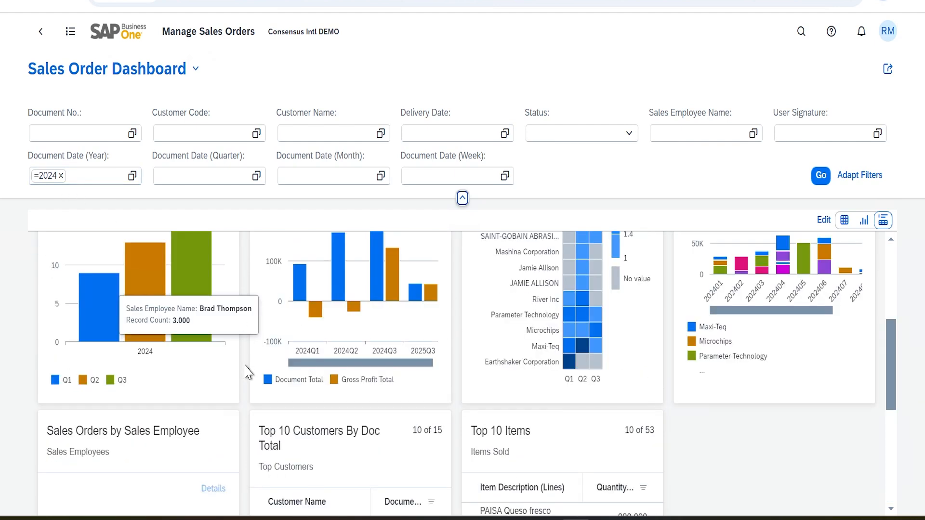
{"action": "scroll", "coordinate": [436, 381], "scroll_direction": "down", "scroll_amount": 4}
{"action": "scroll", "coordinate": [473, 416], "scroll_direction": "down", "scroll_amount": 5}
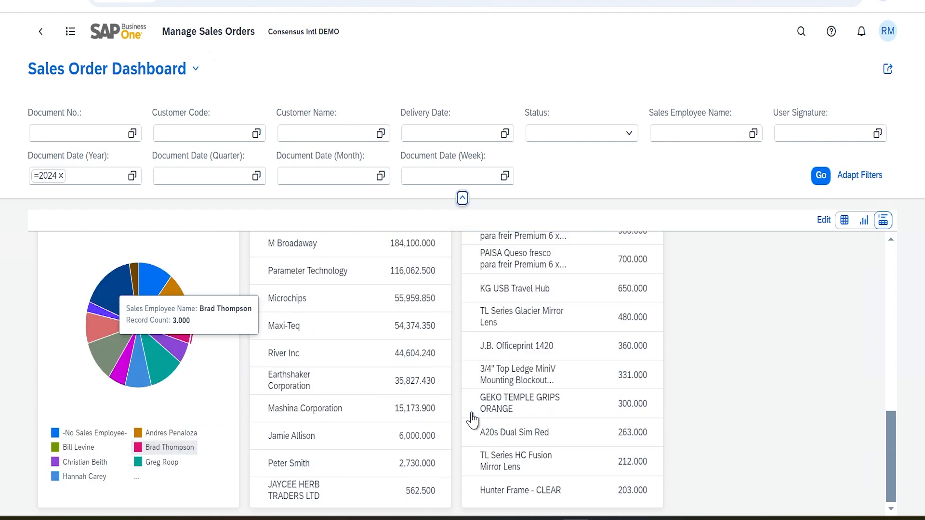
{"action": "scroll", "coordinate": [318, 413], "scroll_direction": "up", "scroll_amount": 5}
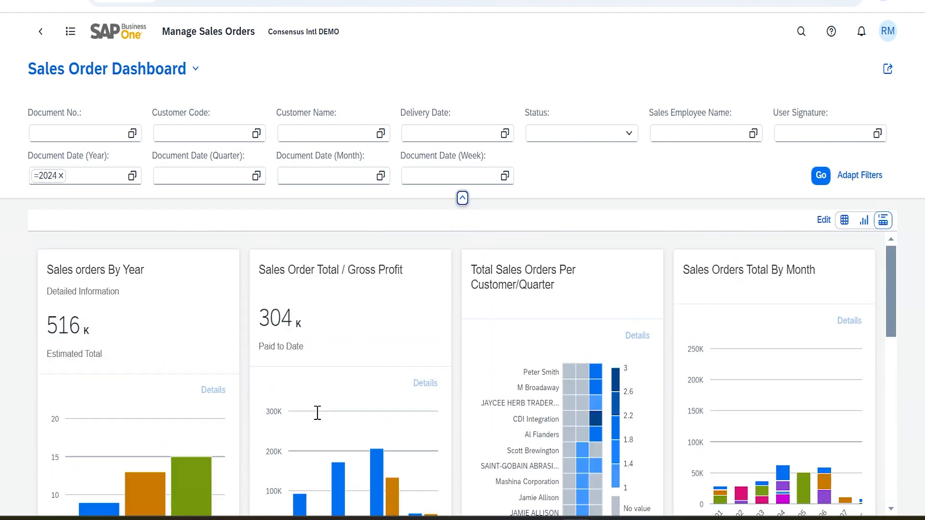
Step: Filter the dashboard by the customer name Maxi-Teq
{"action": "left_click", "coordinate": [312, 132]}
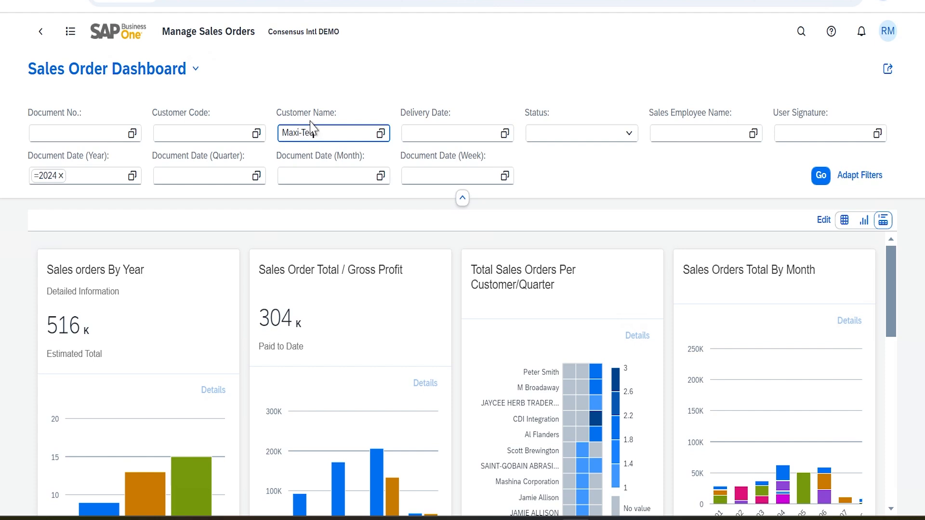
{"action": "left_click", "coordinate": [821, 175]}
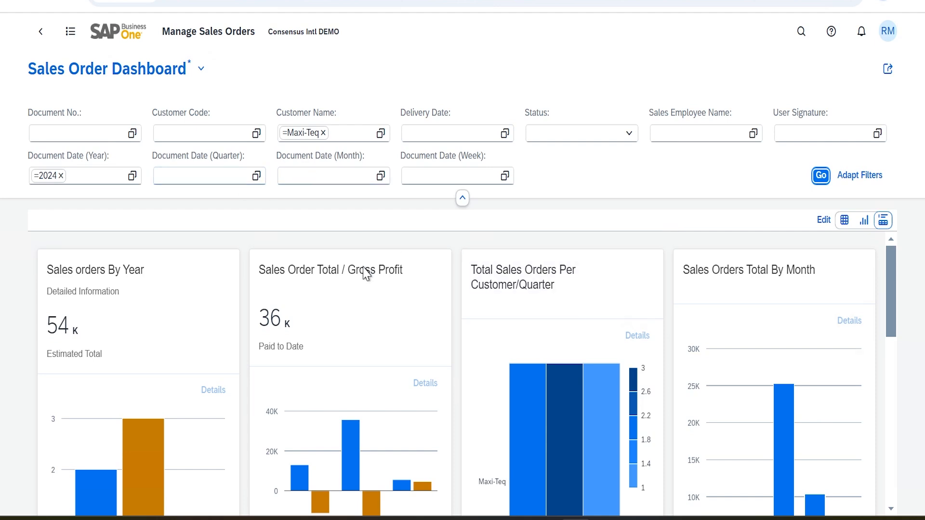
Step: Examine the dashboard cards filtered for Maxi-Teq, including the slices of the Sales Orders by Sales Employee pie chart
{"action": "scroll", "coordinate": [365, 281], "scroll_direction": "down", "scroll_amount": 10}
{"action": "scroll", "coordinate": [363, 284], "scroll_direction": "up", "scroll_amount": 10}
{"action": "scroll", "coordinate": [145, 376], "scroll_direction": "down", "scroll_amount": 10}
{"action": "scroll", "coordinate": [158, 297], "scroll_direction": "up", "scroll_amount": 5}
{"action": "scroll", "coordinate": [160, 308], "scroll_direction": "down", "scroll_amount": 5}
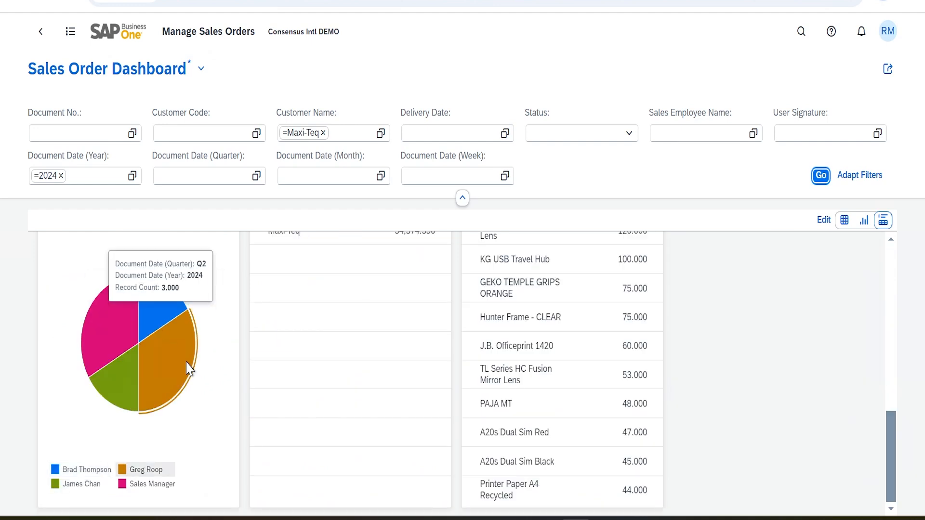
{"action": "mouse_move", "coordinate": [183, 364]}
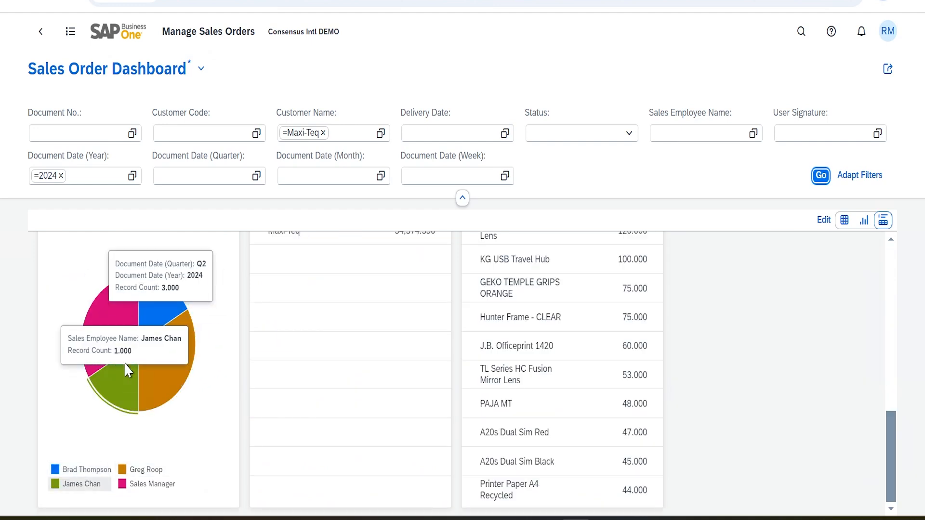
{"action": "mouse_move", "coordinate": [117, 314]}
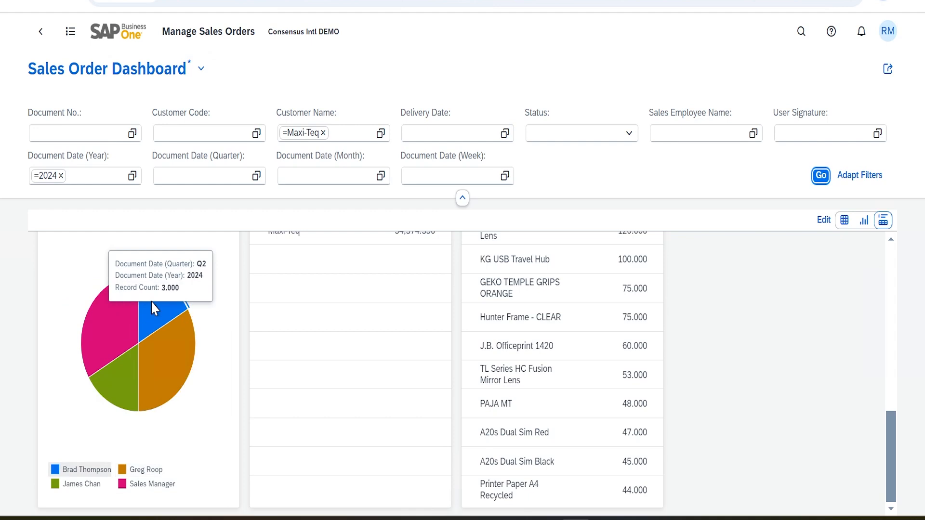
{"action": "scroll", "coordinate": [202, 402], "scroll_direction": "up", "scroll_amount": 5}
{"action": "scroll", "coordinate": [202, 402], "scroll_direction": "up", "scroll_amount": 5}
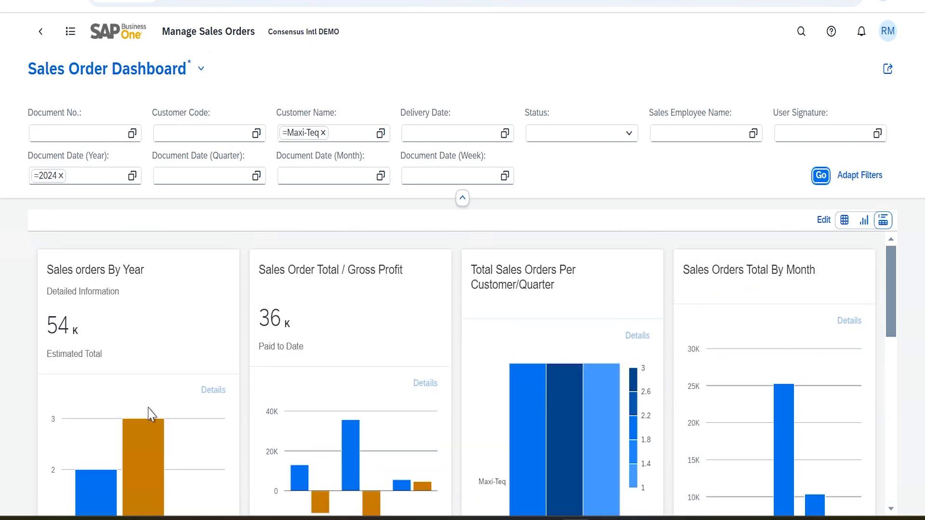
{"action": "scroll", "coordinate": [147, 405], "scroll_direction": "down", "scroll_amount": 5}
{"action": "scroll", "coordinate": [127, 348], "scroll_direction": "up", "scroll_amount": 5}
{"action": "scroll", "coordinate": [124, 353], "scroll_direction": "down", "scroll_amount": 5}
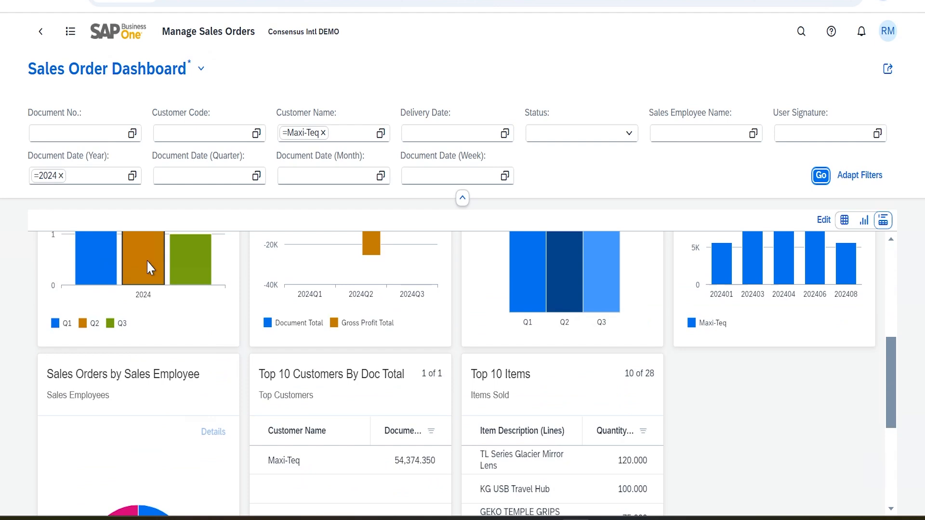
Step: Remove the Maxi-Teq customer name filter and put the dashboard into edit mode
{"action": "scroll", "coordinate": [181, 309], "scroll_direction": "up", "scroll_amount": 5}
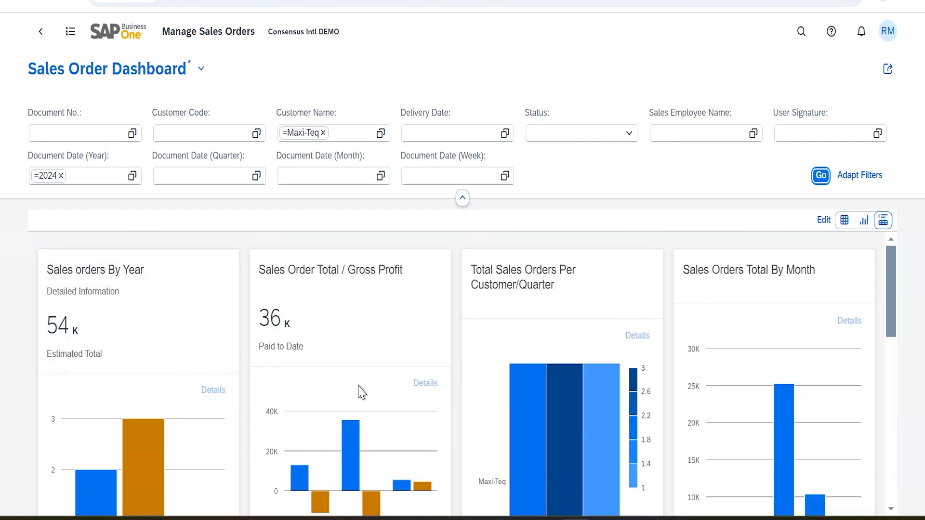
{"action": "scroll", "coordinate": [381, 395], "scroll_direction": "down", "scroll_amount": 5}
{"action": "scroll", "coordinate": [602, 390], "scroll_direction": "up", "scroll_amount": 5}
{"action": "left_click", "coordinate": [323, 133]}
{"action": "left_click", "coordinate": [821, 223]}
Step: Open the Sales Orders by Sales Employee card for editing
{"action": "scroll", "coordinate": [351, 345], "scroll_direction": "down", "scroll_amount": 5}
{"action": "scroll", "coordinate": [353, 345], "scroll_direction": "up", "scroll_amount": 5}
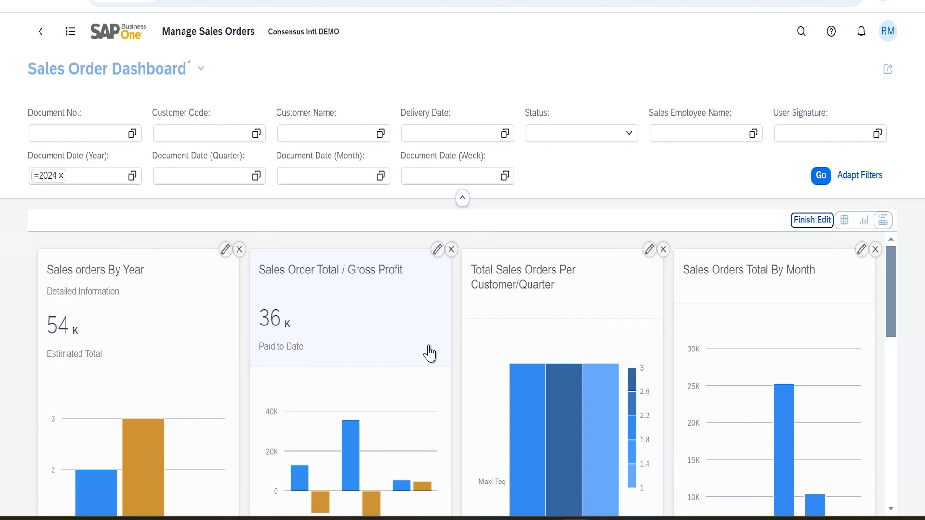
{"action": "scroll", "coordinate": [383, 388], "scroll_direction": "down", "scroll_amount": 10}
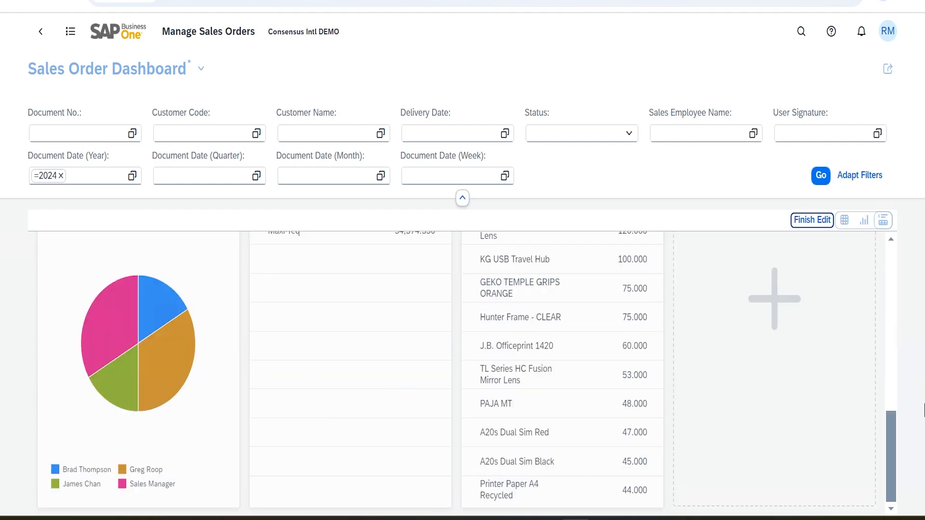
{"action": "scroll", "coordinate": [283, 434], "scroll_direction": "up", "scroll_amount": 2}
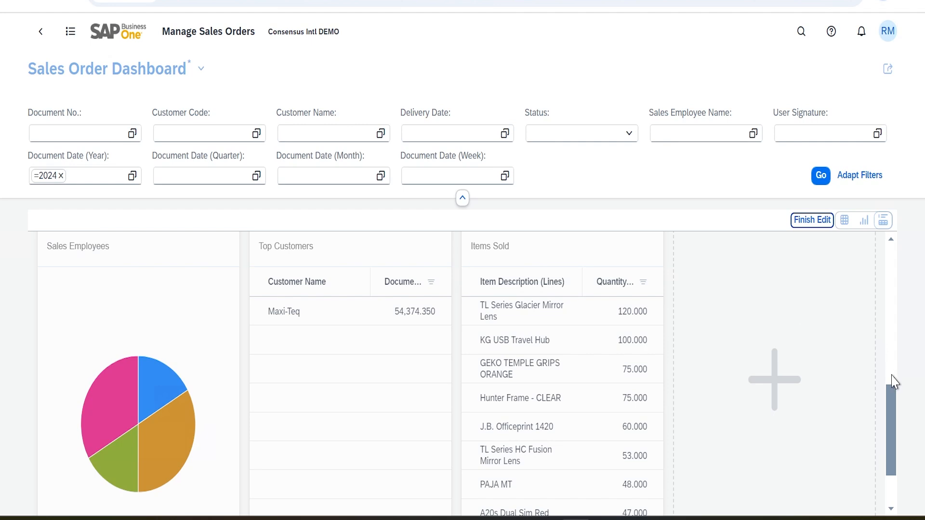
{"action": "scroll", "coordinate": [892, 397], "scroll_direction": "up", "scroll_amount": 1}
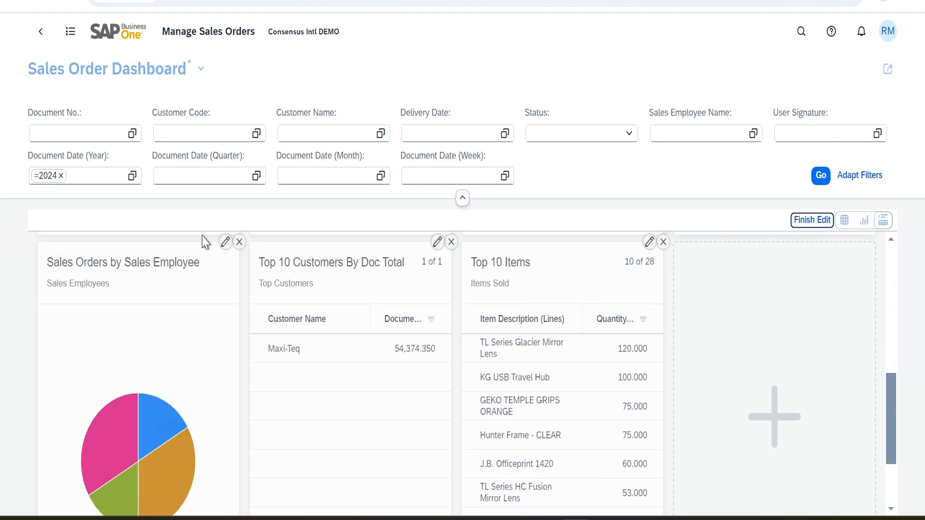
{"action": "left_click", "coordinate": [227, 243]}
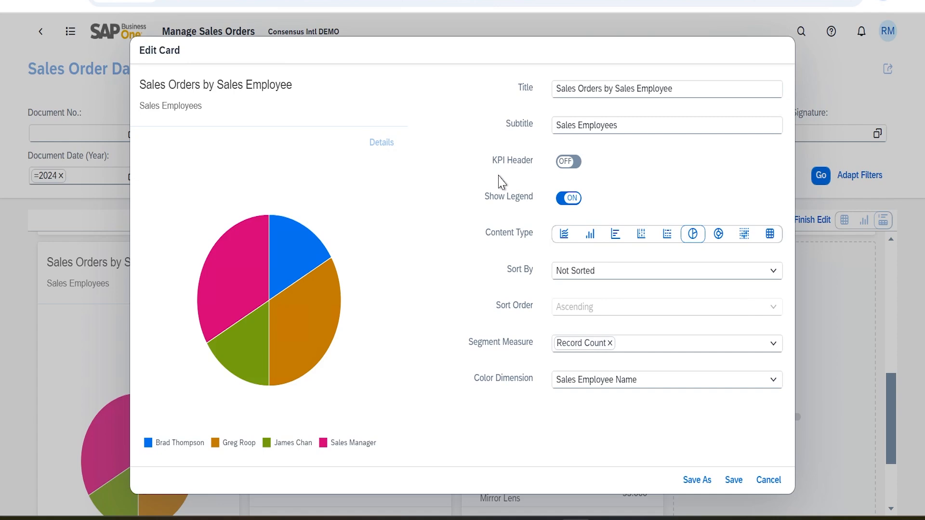
Step: Replace the pie chart's segment measure with Document Total, leaving the card unsorted
{"action": "left_click", "coordinate": [570, 163]}
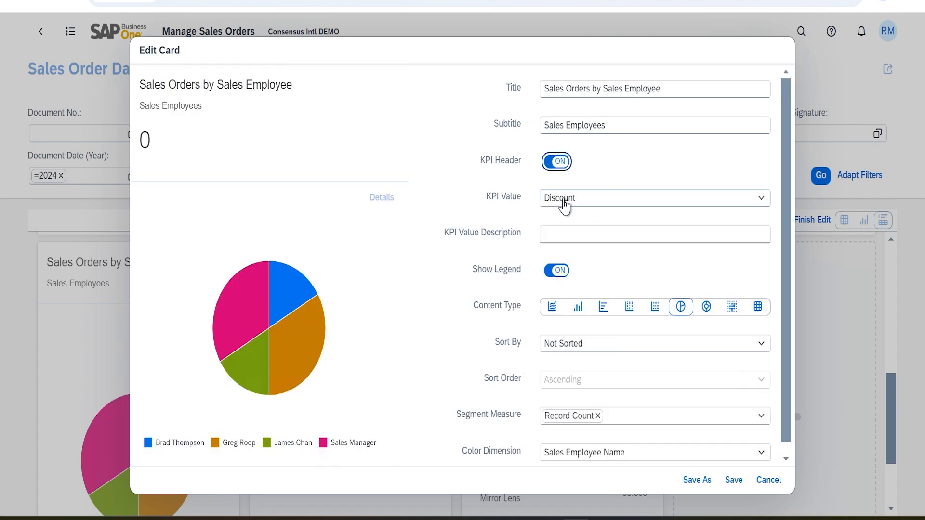
{"action": "left_click", "coordinate": [554, 162]}
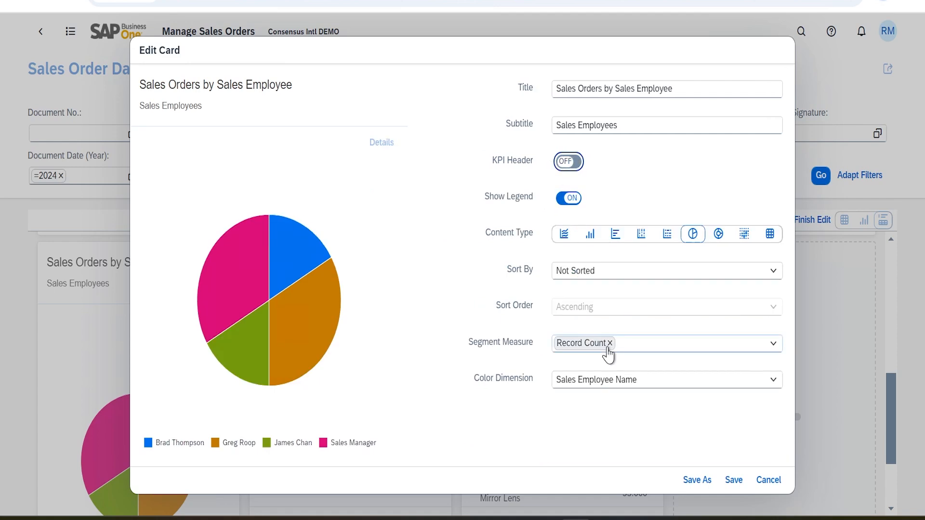
{"action": "left_click", "coordinate": [625, 345]}
{"action": "key", "text": "BackSpace"}
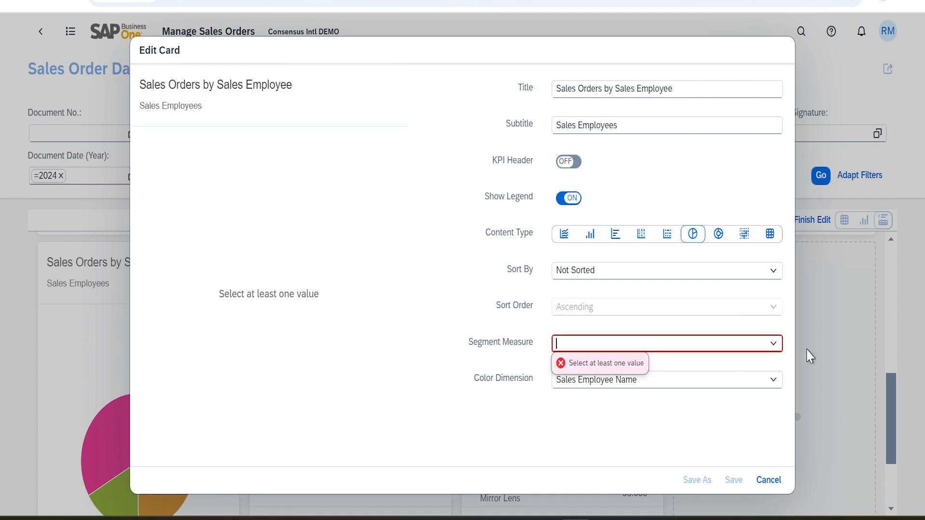
{"action": "left_click", "coordinate": [774, 345]}
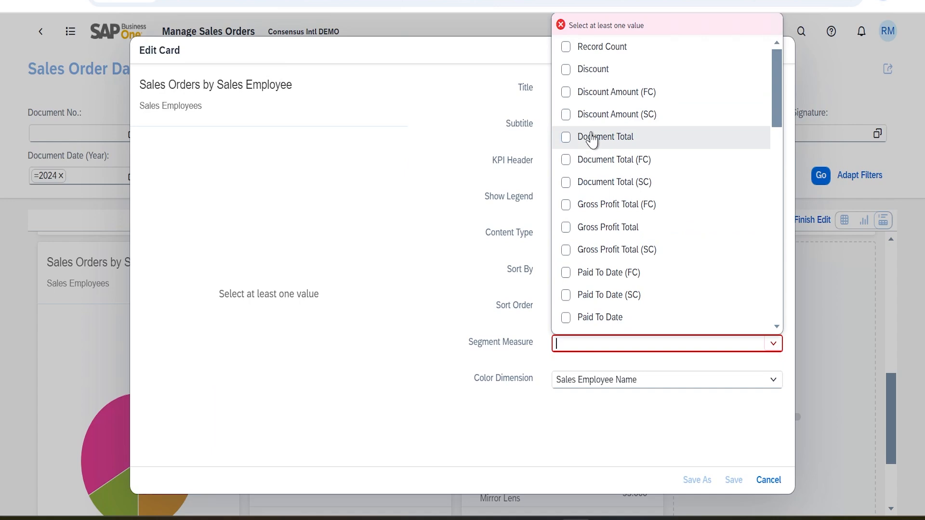
{"action": "left_click", "coordinate": [568, 138]}
{"action": "left_click", "coordinate": [664, 424]}
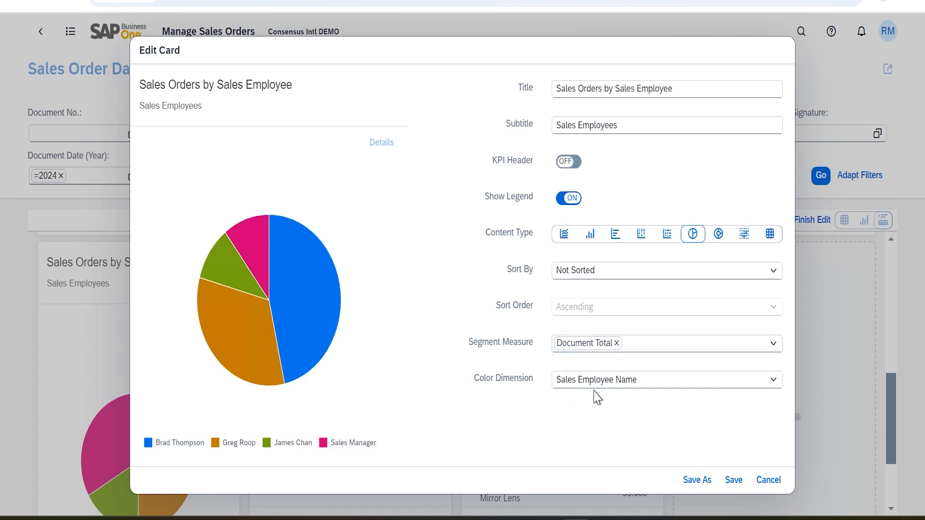
{"action": "left_click", "coordinate": [598, 275]}
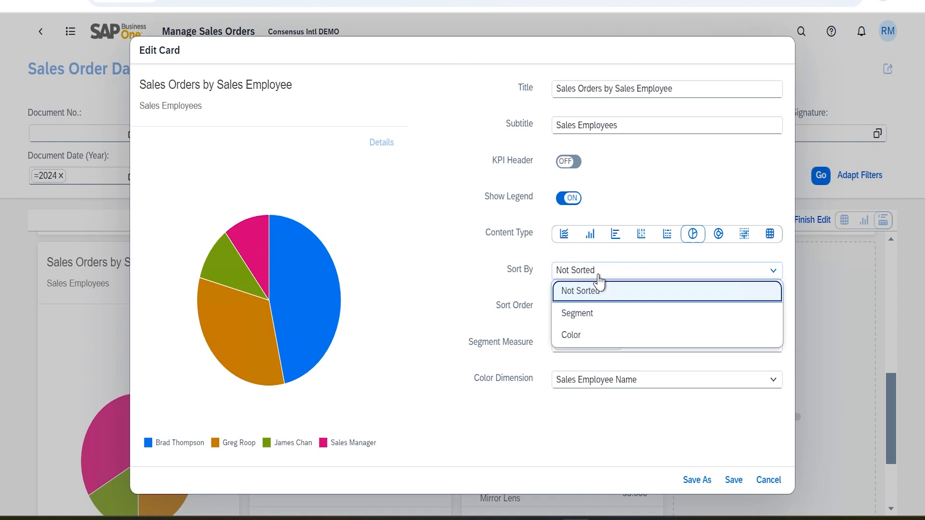
{"action": "left_click", "coordinate": [672, 191]}
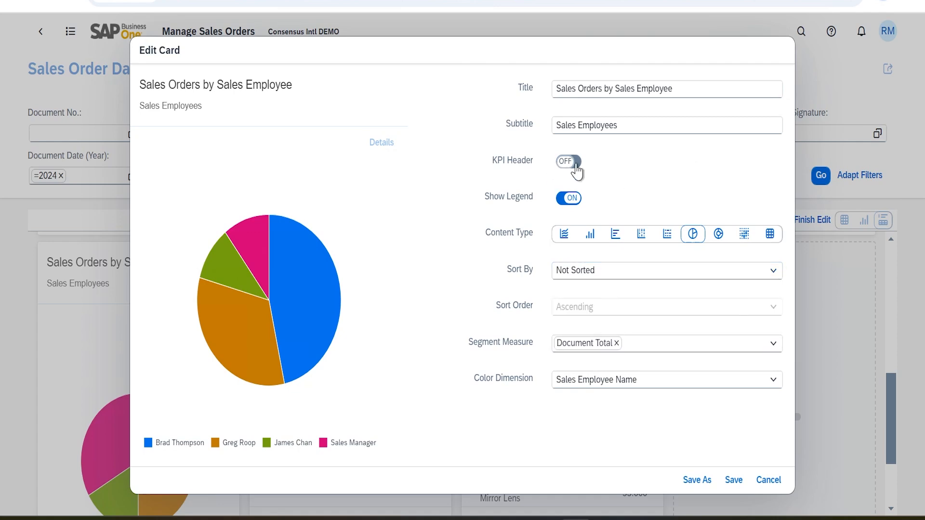
Step: Enable the card's KPI header with Record Count as value and "Record Count" as description, save the card and finish editing the dashboard
{"action": "left_click", "coordinate": [570, 162]}
{"action": "left_click", "coordinate": [570, 195]}
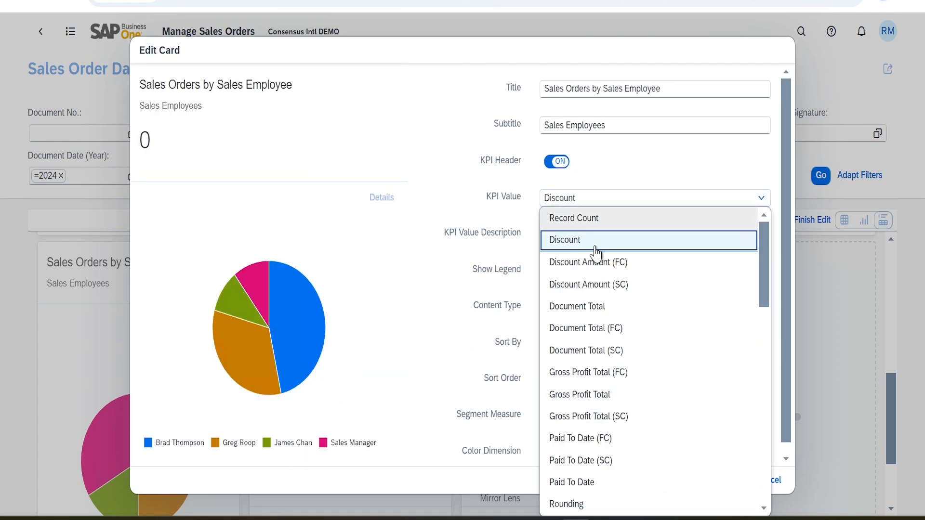
{"action": "left_click", "coordinate": [610, 221]}
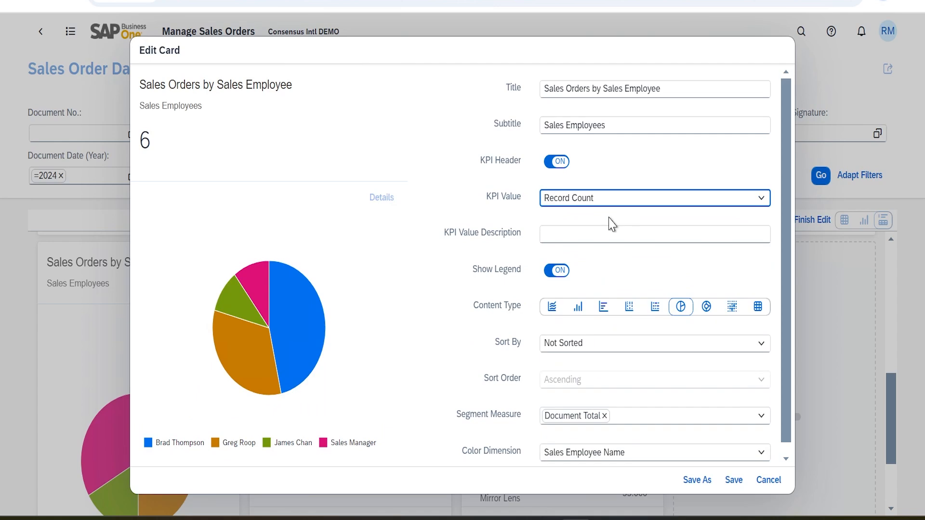
{"action": "left_click", "coordinate": [567, 236]}
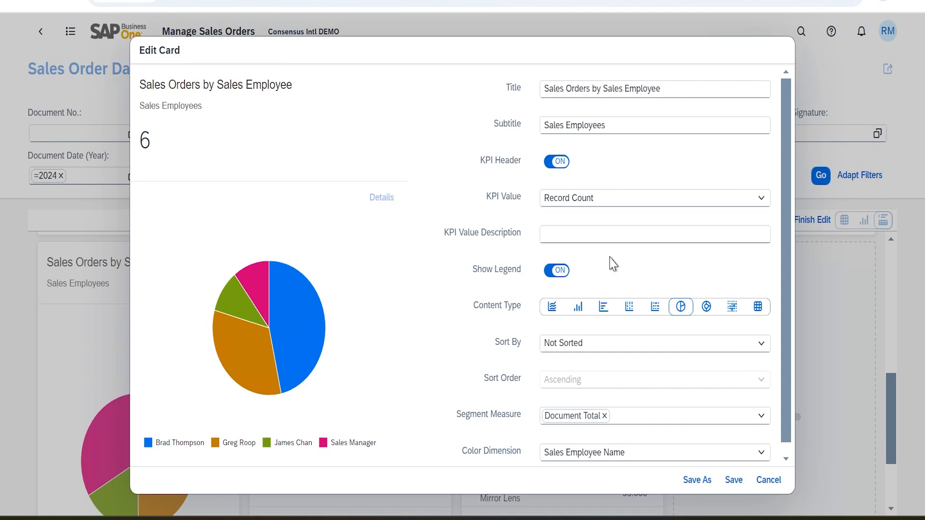
{"action": "left_click", "coordinate": [598, 234]}
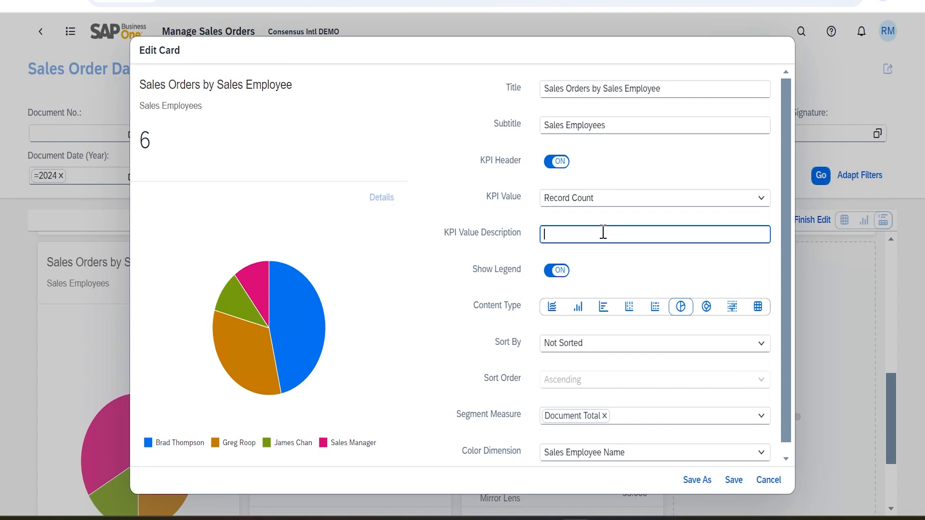
{"action": "type", "text": "Record Count"}
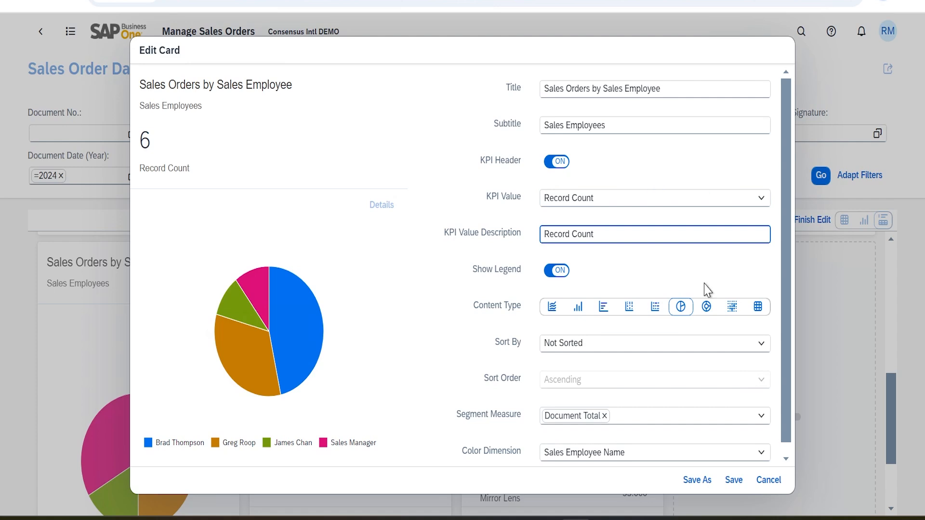
{"action": "left_click", "coordinate": [733, 480]}
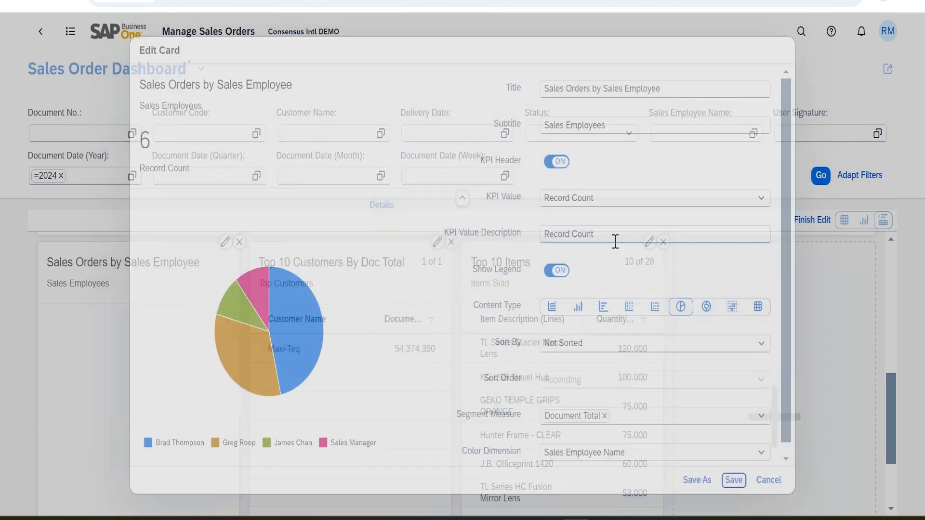
{"action": "left_click", "coordinate": [806, 223]}
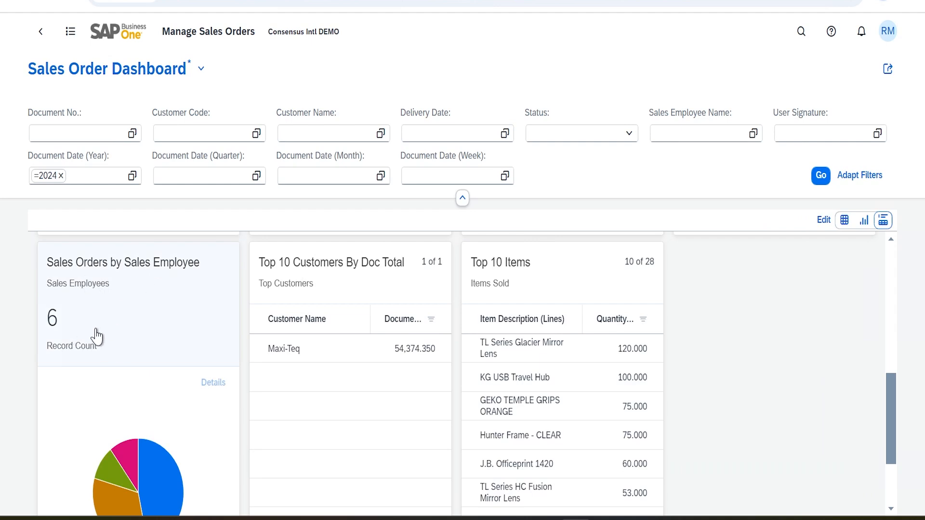
Step: Select the largest slice of the Sales Orders by Sales Employee pie chart and view its details
{"action": "scroll", "coordinate": [87, 341], "scroll_direction": "down", "scroll_amount": 2}
{"action": "left_click", "coordinate": [144, 353]}
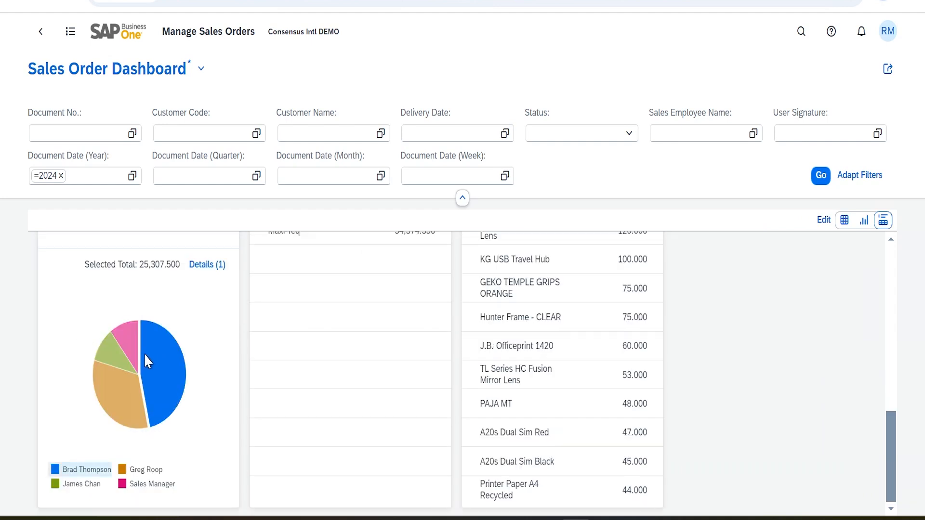
{"action": "scroll", "coordinate": [144, 343], "scroll_direction": "up", "scroll_amount": 5}
{"action": "scroll", "coordinate": [163, 382], "scroll_direction": "down", "scroll_amount": 5}
{"action": "left_click", "coordinate": [204, 267]}
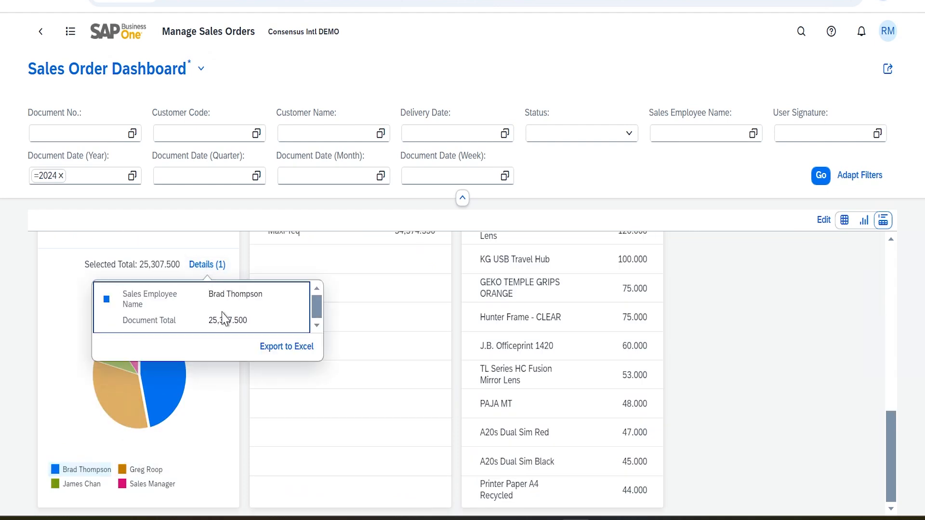
{"action": "left_click", "coordinate": [217, 390]}
Step: Examine the upper dashboard cards, including the tallest bar of the Sales Orders Total By Month chart
{"action": "scroll", "coordinate": [305, 324], "scroll_direction": "up", "scroll_amount": 5}
{"action": "scroll", "coordinate": [381, 311], "scroll_direction": "up", "scroll_amount": 4}
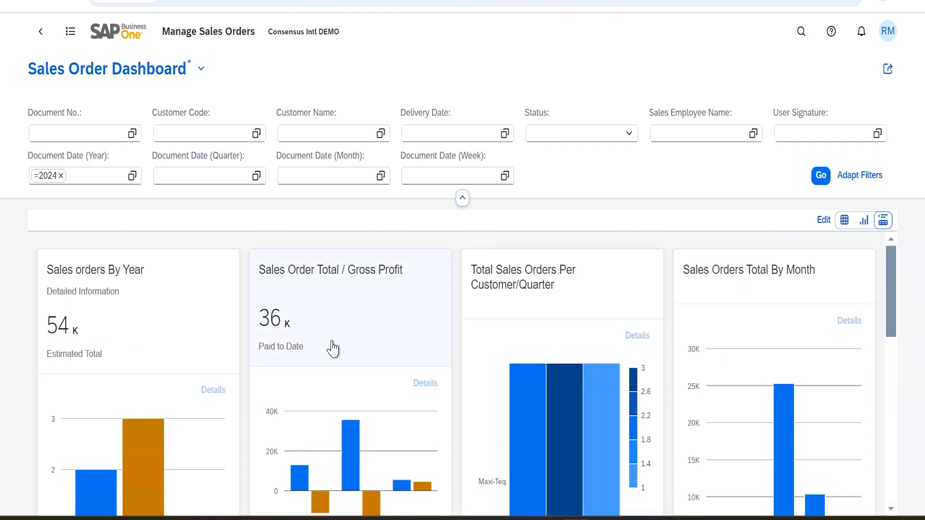
{"action": "scroll", "coordinate": [501, 412], "scroll_direction": "down", "scroll_amount": 5}
{"action": "scroll", "coordinate": [550, 385], "scroll_direction": "up", "scroll_amount": 5}
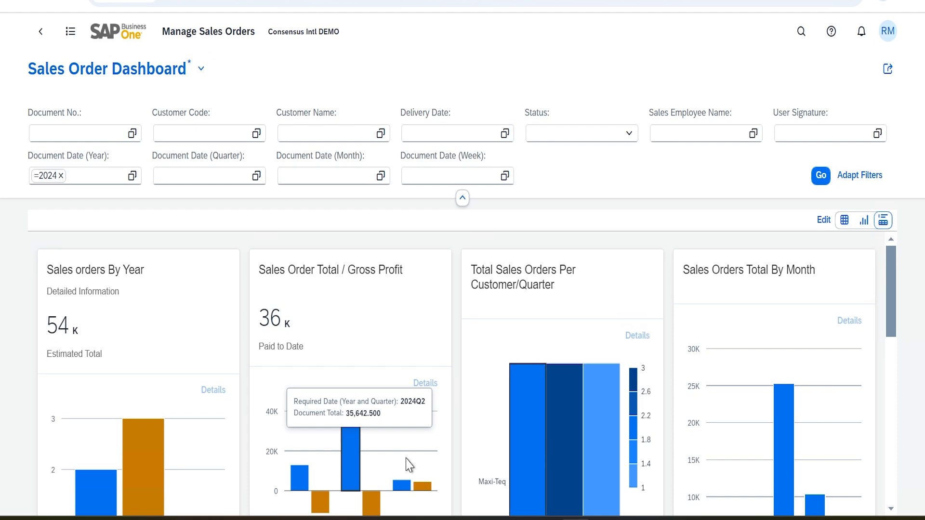
{"action": "scroll", "coordinate": [289, 433], "scroll_direction": "down", "scroll_amount": 5}
{"action": "scroll", "coordinate": [530, 357], "scroll_direction": "up", "scroll_amount": 5}
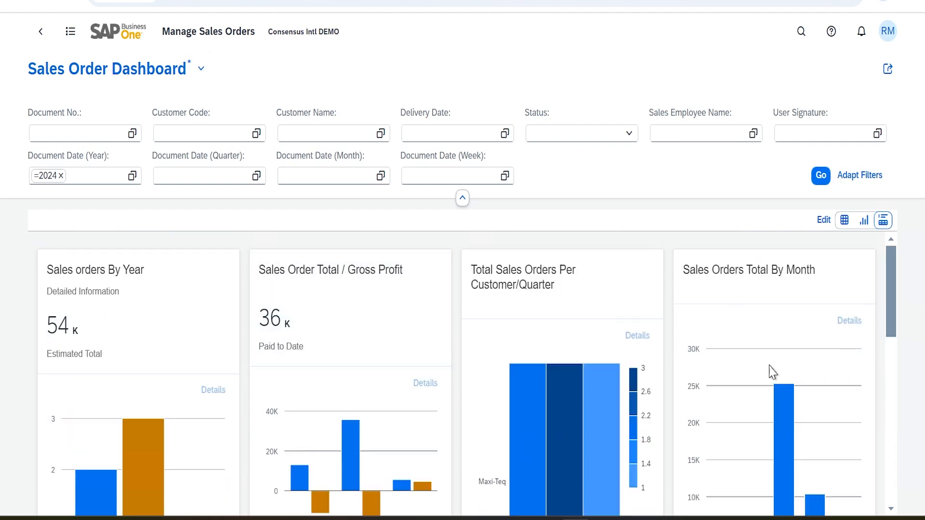
{"action": "left_click", "coordinate": [788, 417]}
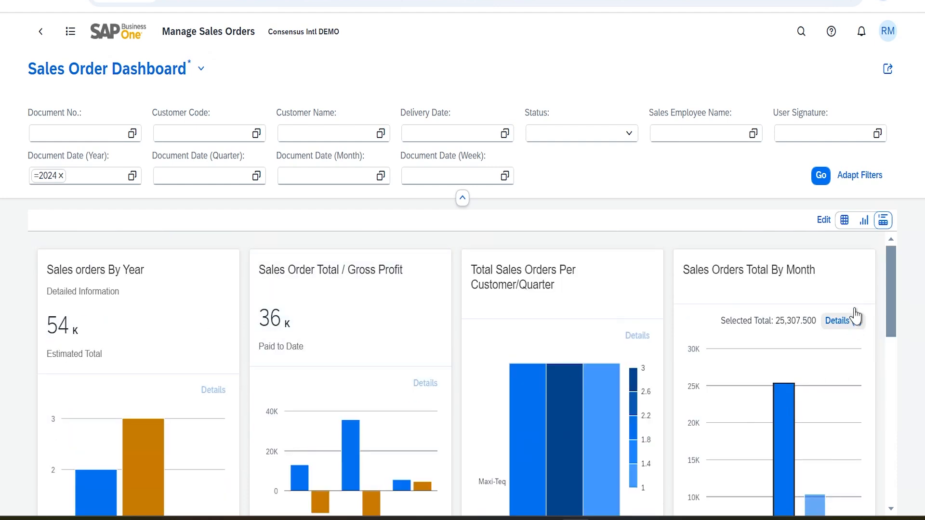
{"action": "left_click", "coordinate": [787, 415]}
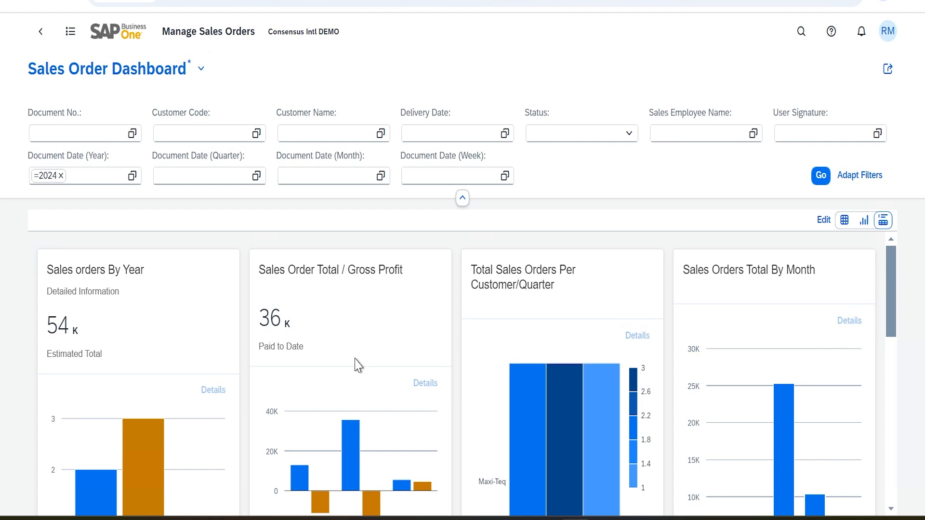
Step: Open the Sales Order Total / Gross Profit card as a full chart and inspect all its bars and the 2024Q2 pair
{"action": "left_click", "coordinate": [345, 299]}
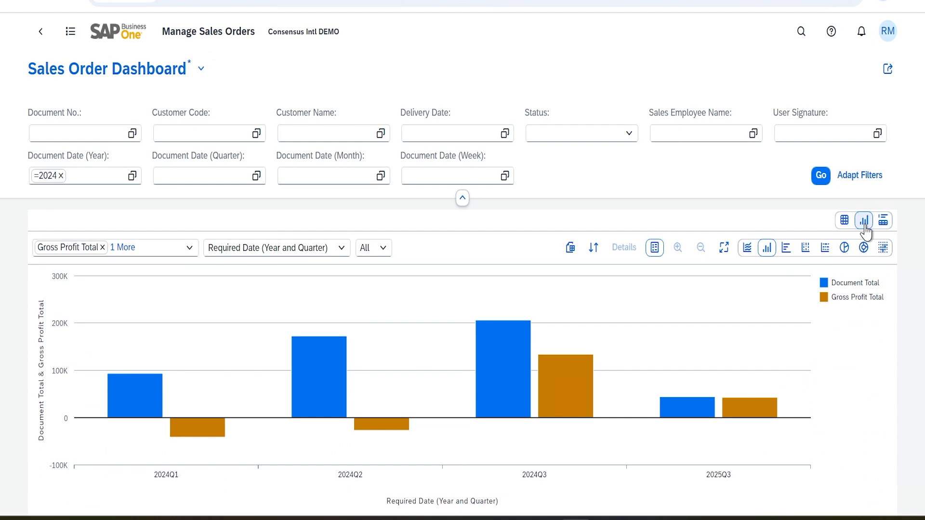
{"action": "left_click_drag", "start_coordinate": [90, 281], "coordinate": [816, 489]}
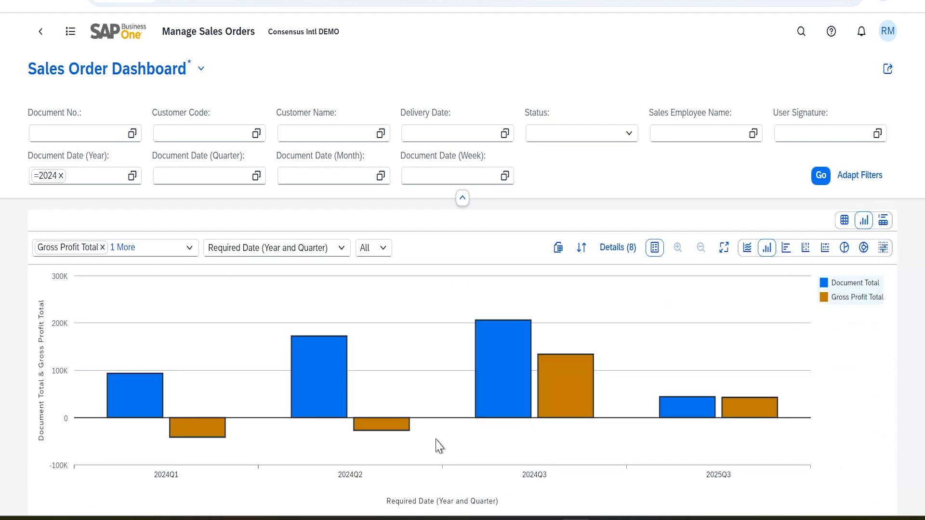
{"action": "left_click", "coordinate": [489, 283]}
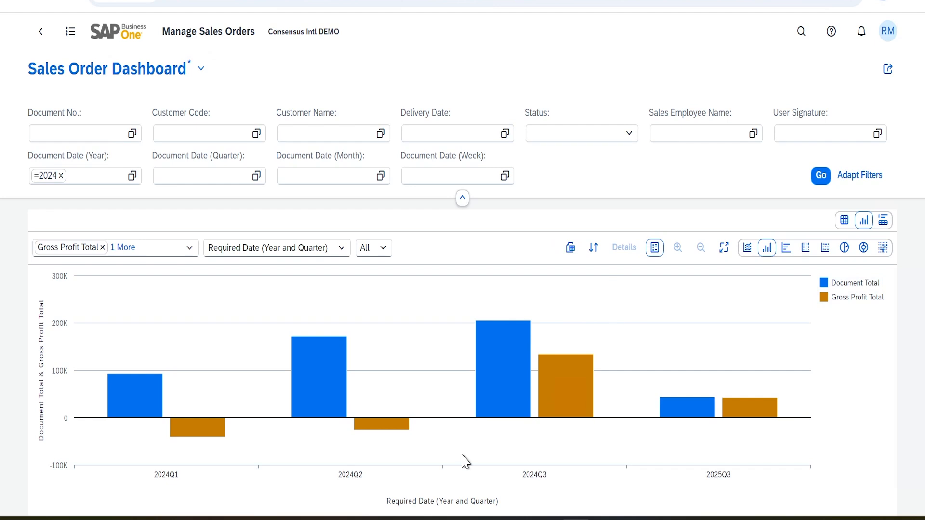
{"action": "left_click", "coordinate": [424, 474]}
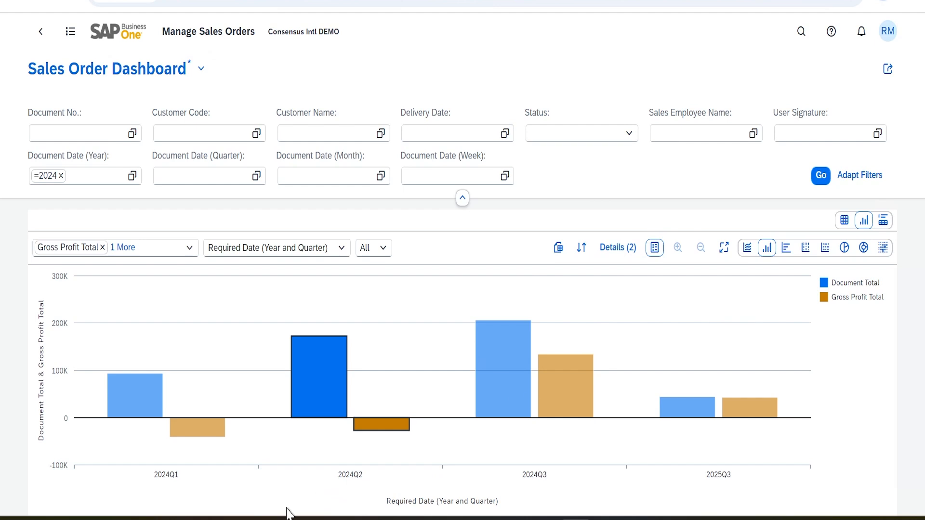
{"action": "left_click", "coordinate": [533, 374]}
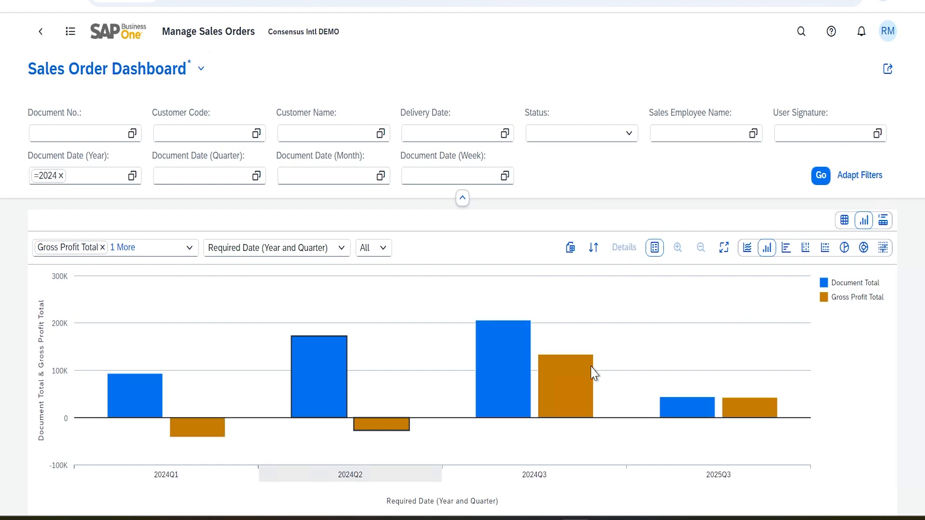
Step: Return to the dashboard cards and filter them by document date quarter Q1...Q2
{"action": "left_click", "coordinate": [884, 220]}
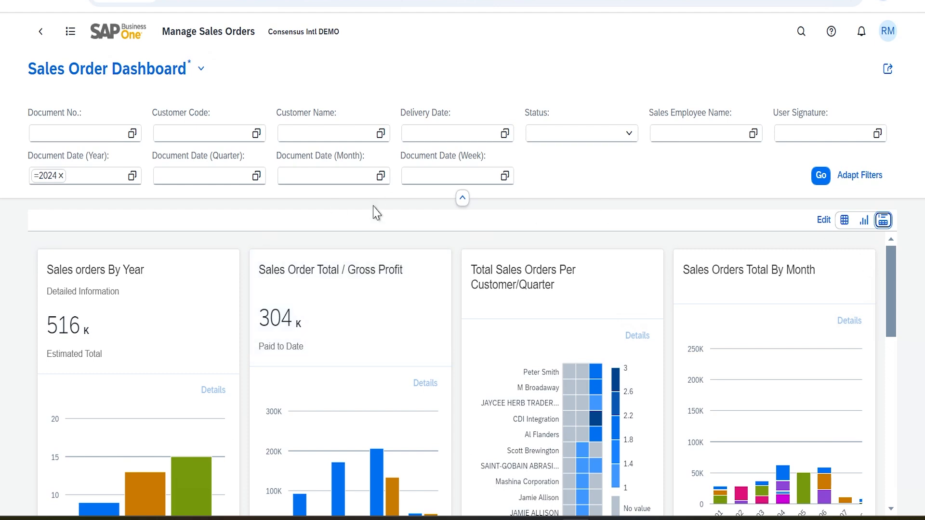
{"action": "left_click", "coordinate": [205, 178]}
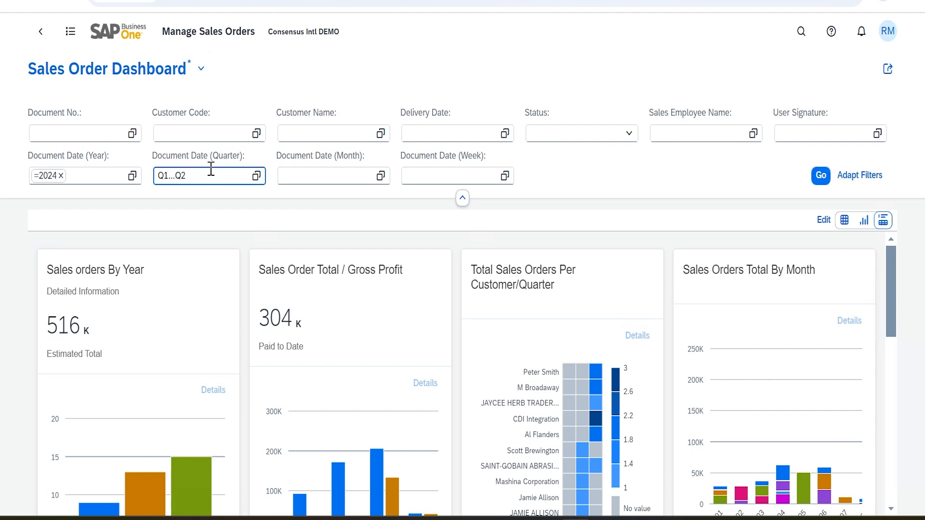
{"action": "left_click", "coordinate": [821, 176]}
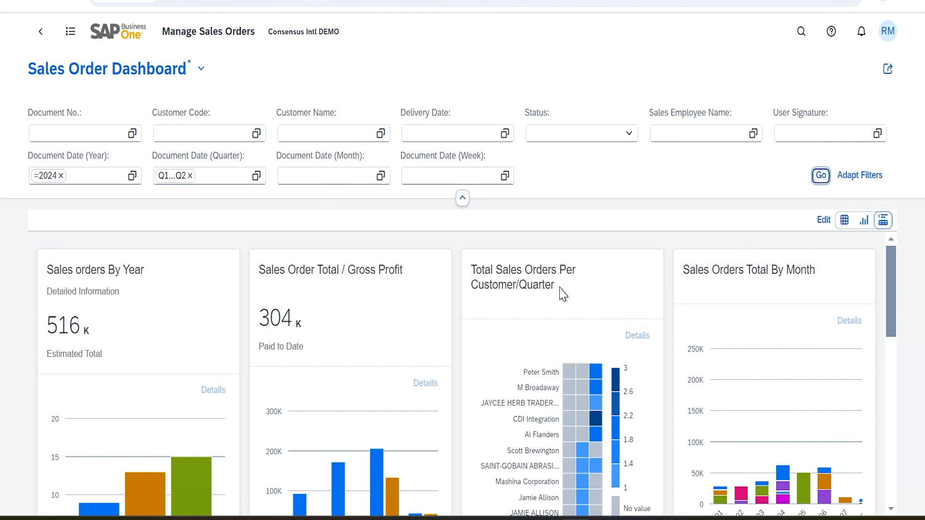
Step: Check the quarter-filtered dashboard cards and save the filter change to the existing Sales Order Dashboard view
{"action": "scroll", "coordinate": [544, 294], "scroll_direction": "down", "scroll_amount": 5}
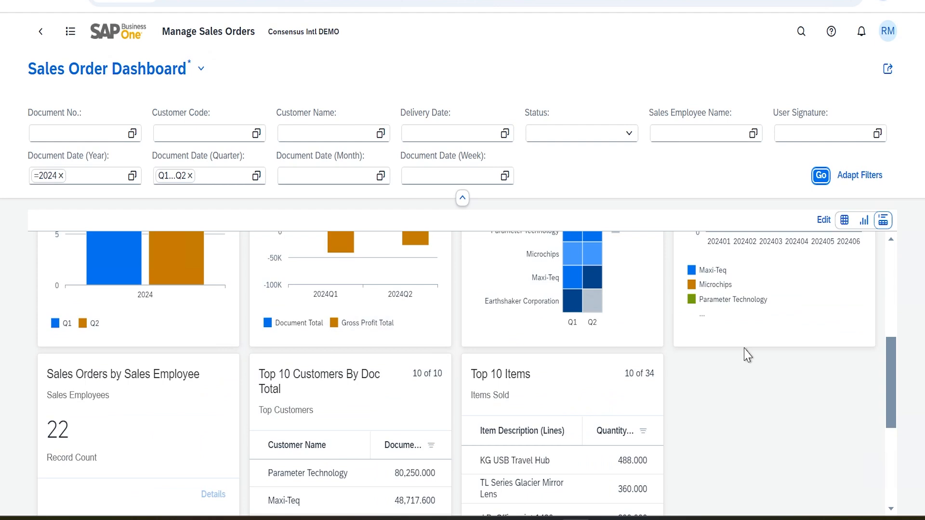
{"action": "scroll", "coordinate": [767, 459], "scroll_direction": "up", "scroll_amount": 5}
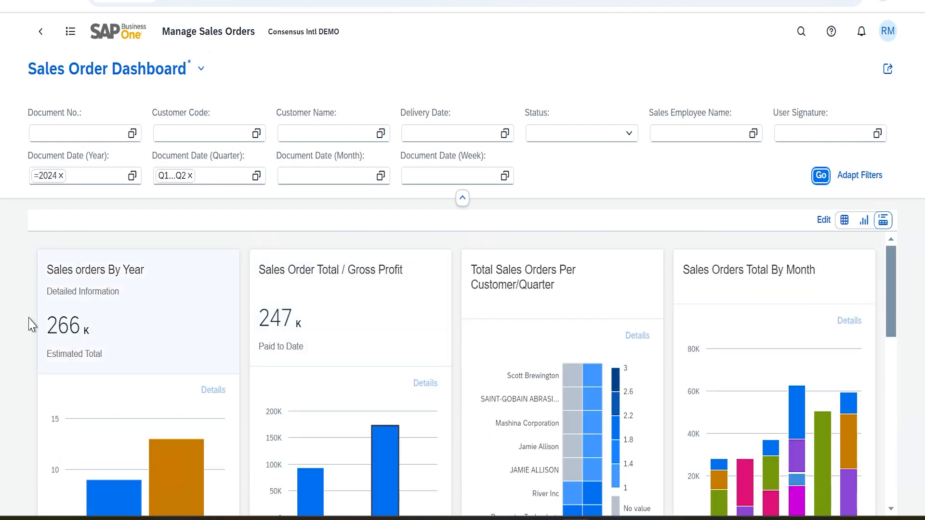
{"action": "scroll", "coordinate": [552, 353], "scroll_direction": "down", "scroll_amount": 5}
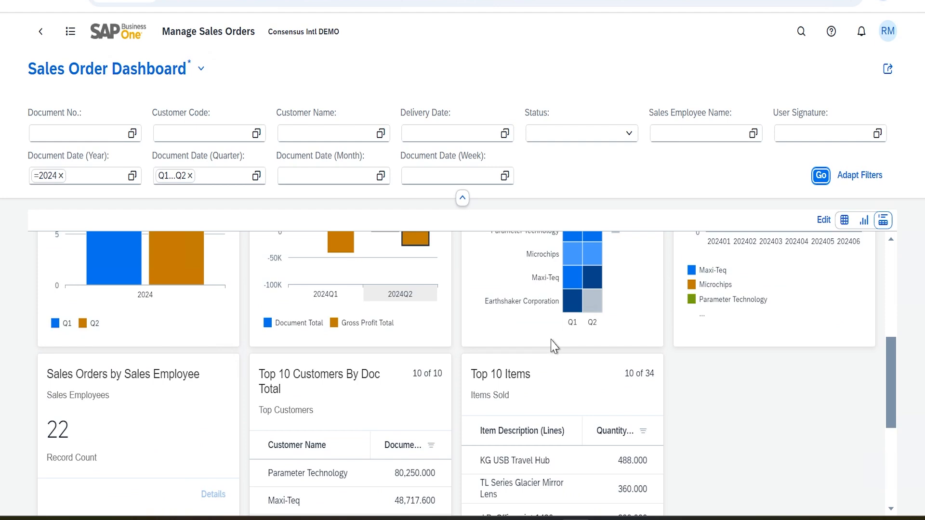
{"action": "scroll", "coordinate": [542, 433], "scroll_direction": "down", "scroll_amount": 4}
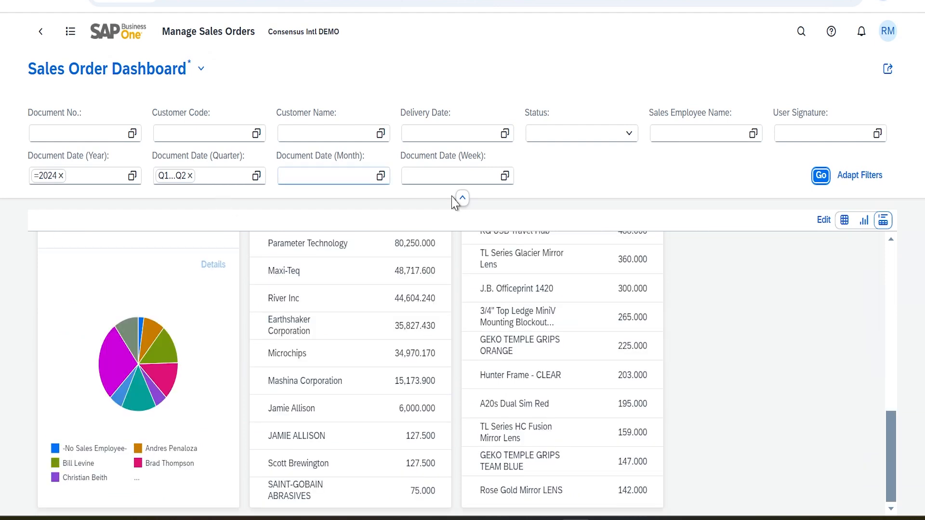
{"action": "left_click", "coordinate": [199, 69]}
{"action": "left_click", "coordinate": [213, 302]}
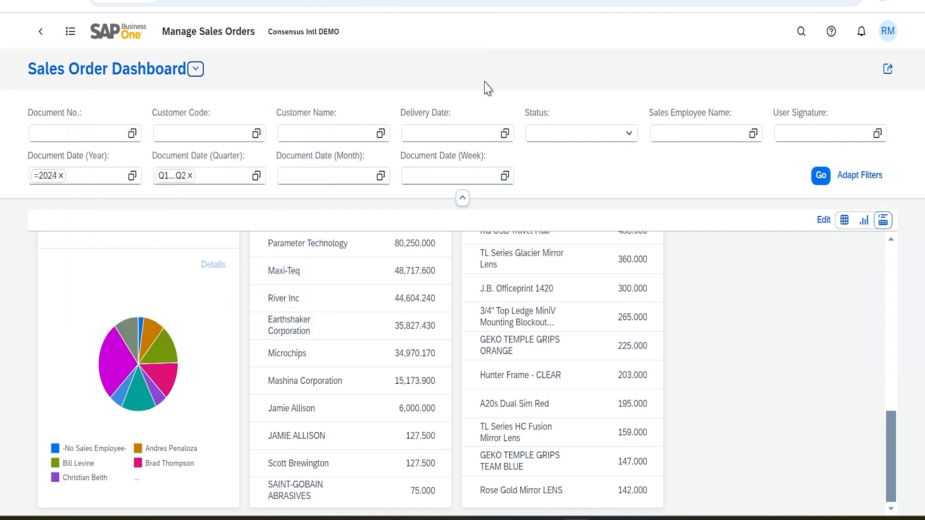
Step: Start saving the dashboard as a tile, with both title and subtitle set to "Sales Dashboard"
{"action": "left_click", "coordinate": [886, 72]}
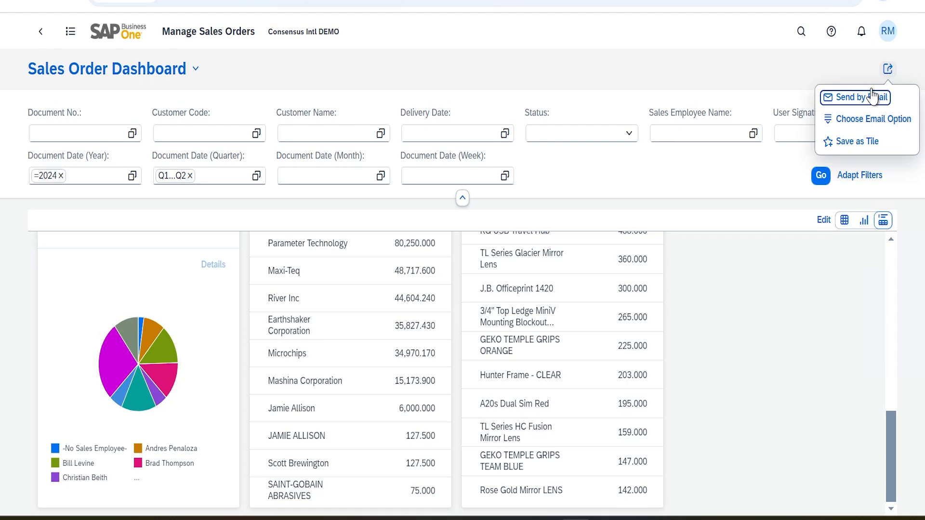
{"action": "left_click", "coordinate": [857, 142]}
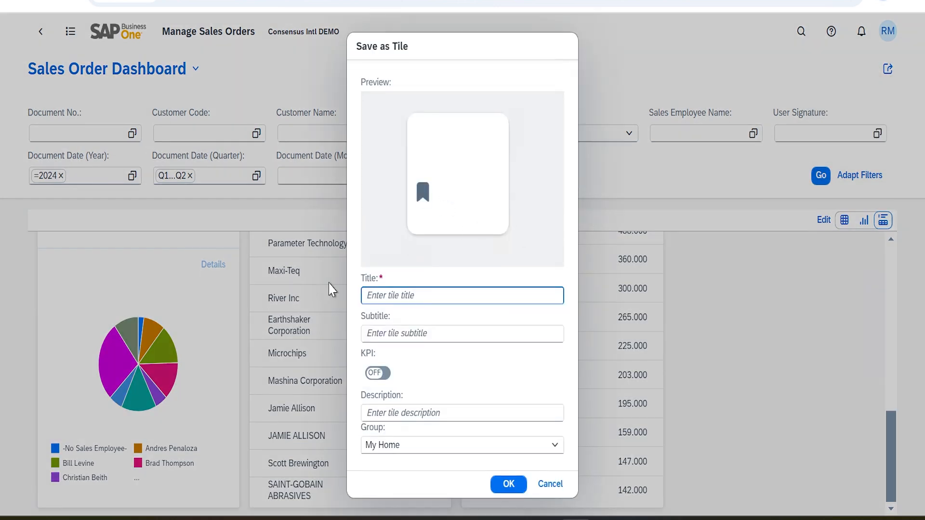
{"action": "type", "text": "S"}
{"action": "type", "text": "ales"}
{"action": "key", "text": "Left"}
{"action": "key", "text": "Left"}
{"action": "type", "text": "l"}
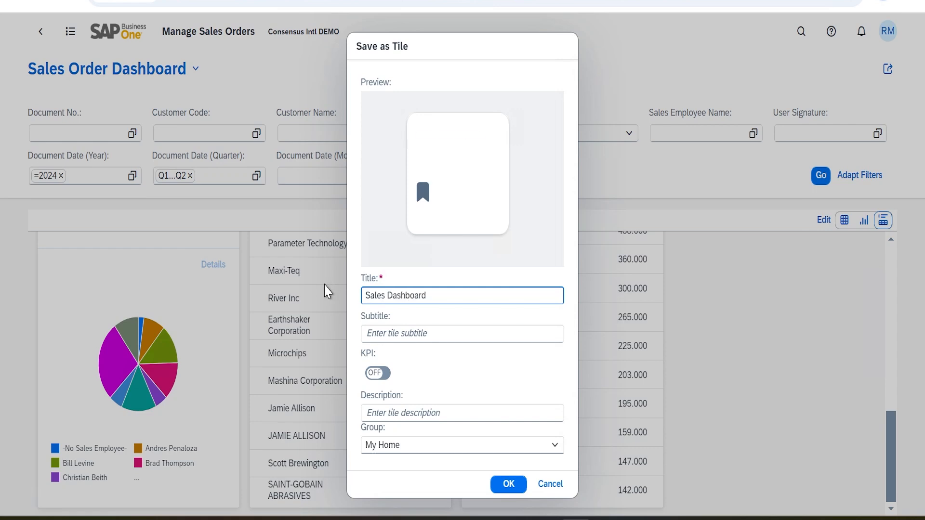
{"action": "key", "text": "Tab"}
{"action": "type", "text": "Sal"}
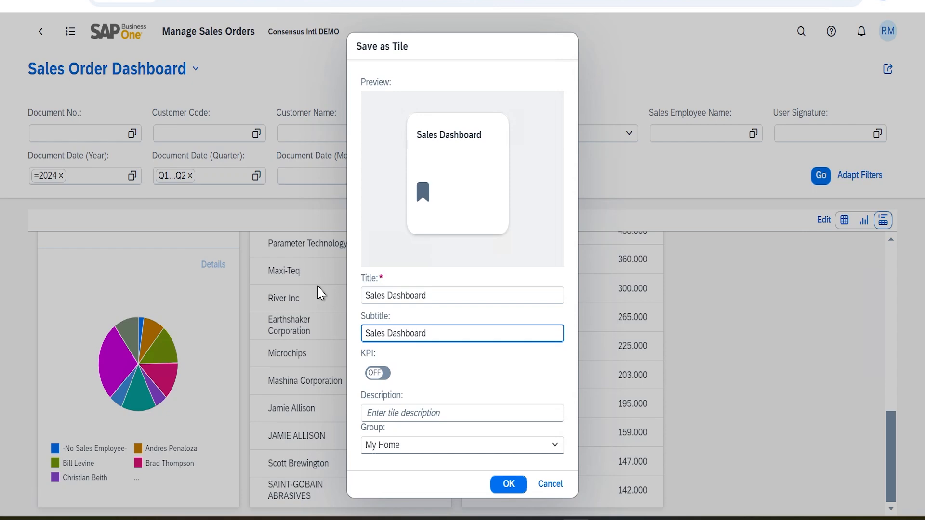
Step: Enable the tile's KPI with Document Total as value and "Total Sales" as description, and save the tile to the My Home group
{"action": "left_click", "coordinate": [378, 373]}
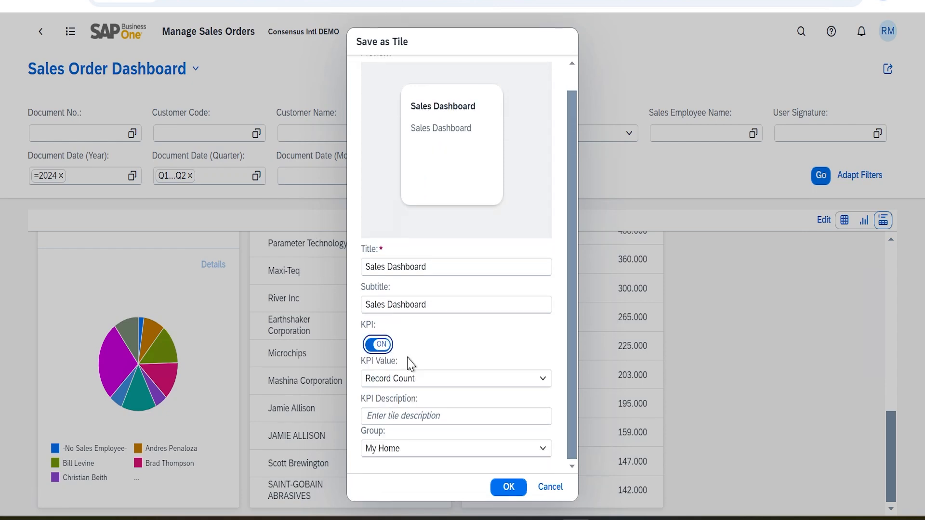
{"action": "left_click", "coordinate": [542, 379]}
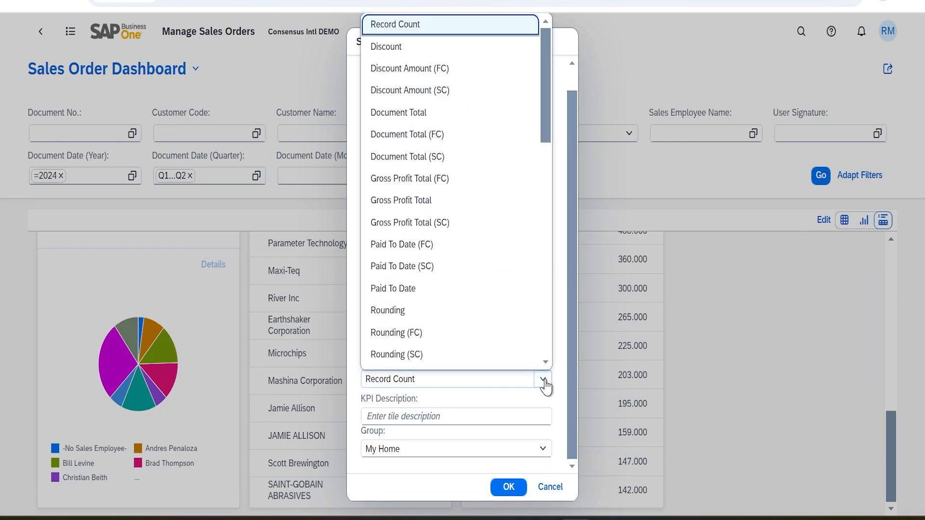
{"action": "left_click", "coordinate": [431, 118]}
{"action": "left_click", "coordinate": [429, 417]}
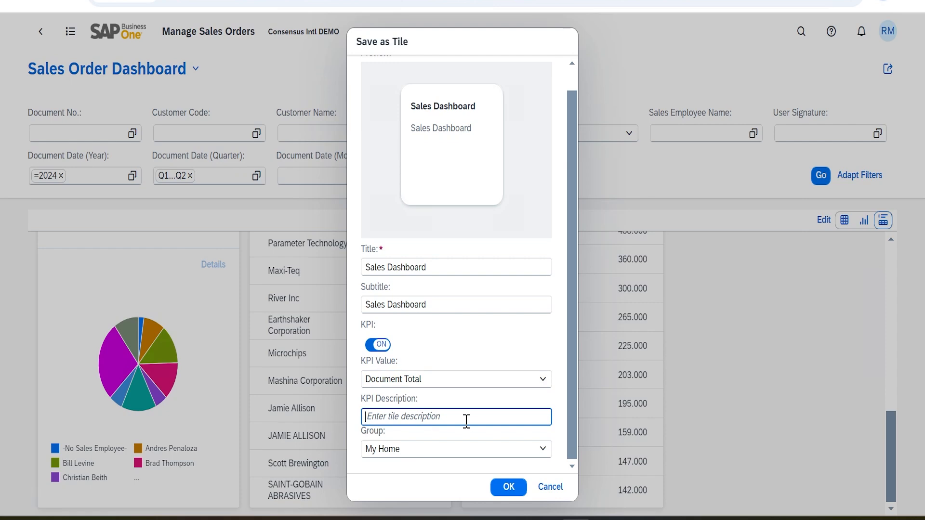
{"action": "type", "text": "Total Sales"}
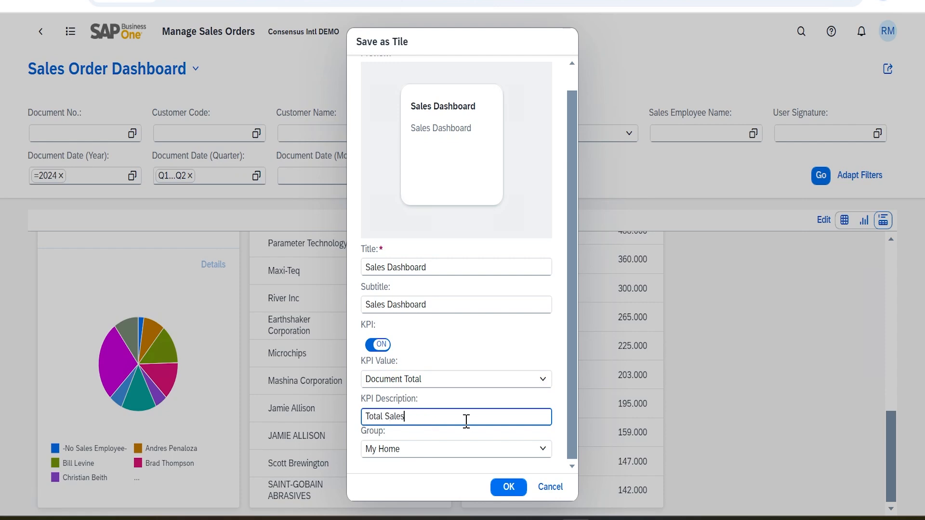
{"action": "left_click", "coordinate": [508, 487]}
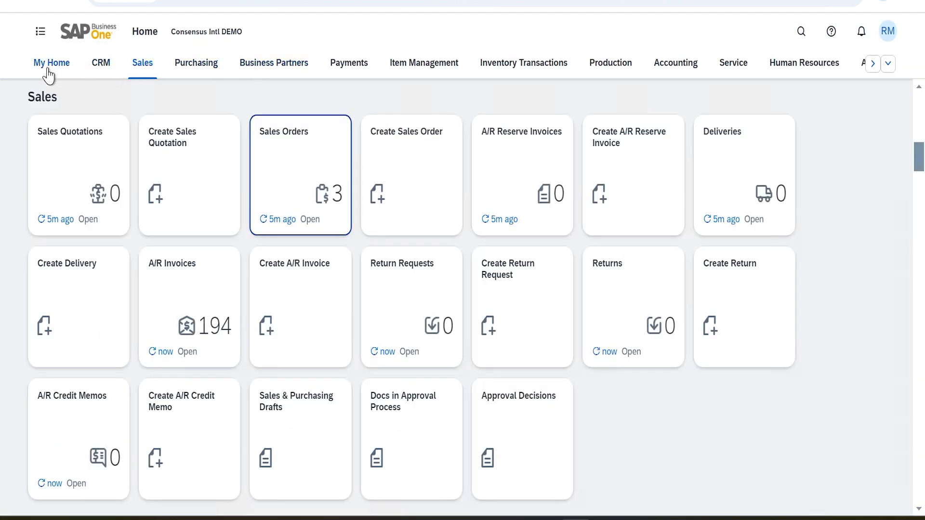
Step: Open the dashboard from its new Sales Dashboard tile on My Home and look through its cards
{"action": "left_click", "coordinate": [48, 69]}
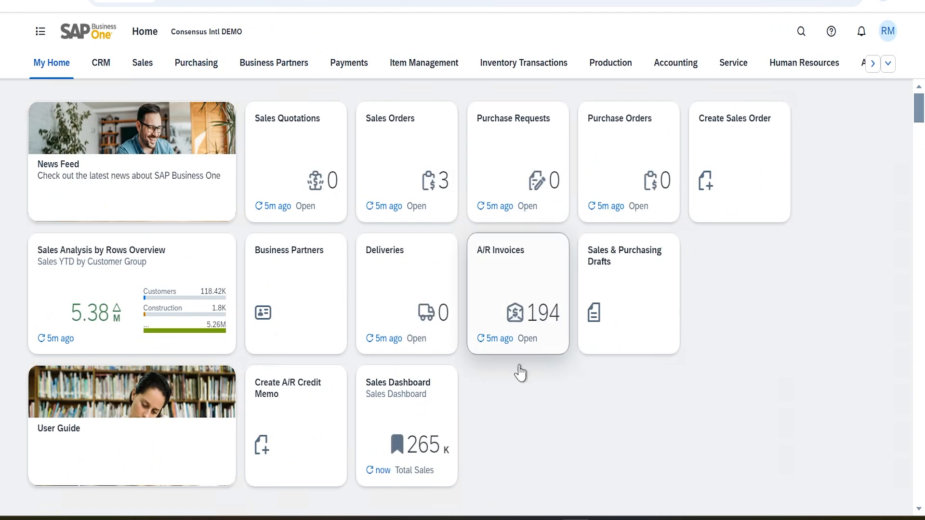
{"action": "left_click", "coordinate": [410, 415]}
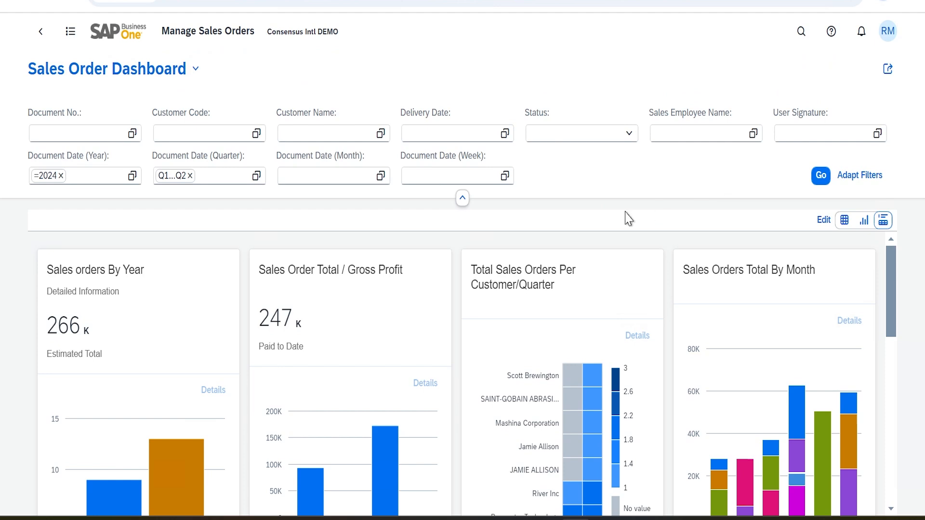
{"action": "scroll", "coordinate": [311, 342], "scroll_direction": "down", "scroll_amount": 5}
{"action": "scroll", "coordinate": [313, 341], "scroll_direction": "up", "scroll_amount": 5}
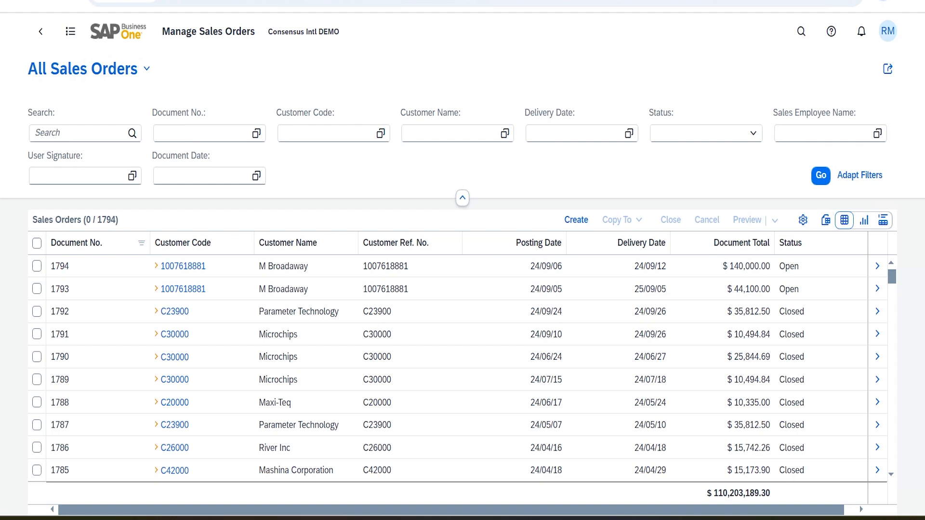
Step: Define a Document Date filter condition on the All Sales Orders list covering the last 30 days
{"action": "left_click", "coordinate": [257, 177]}
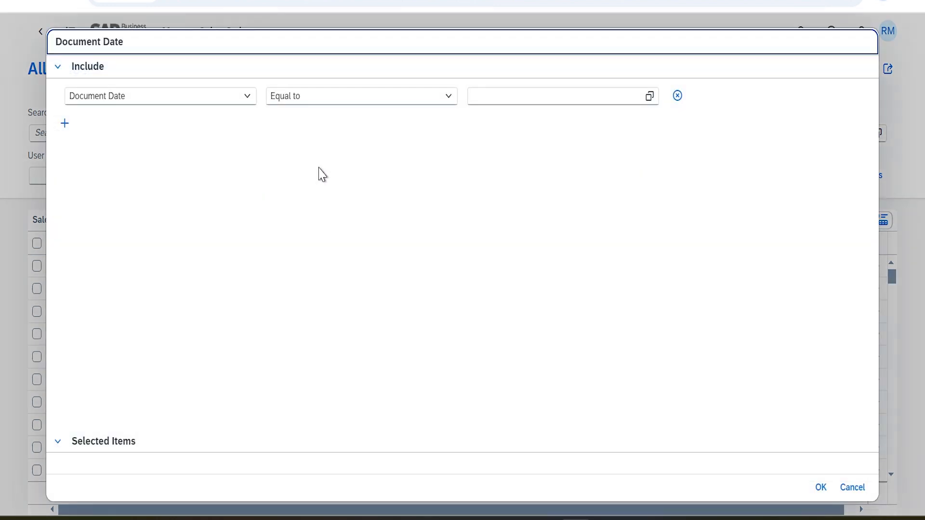
{"action": "left_click", "coordinate": [650, 99]}
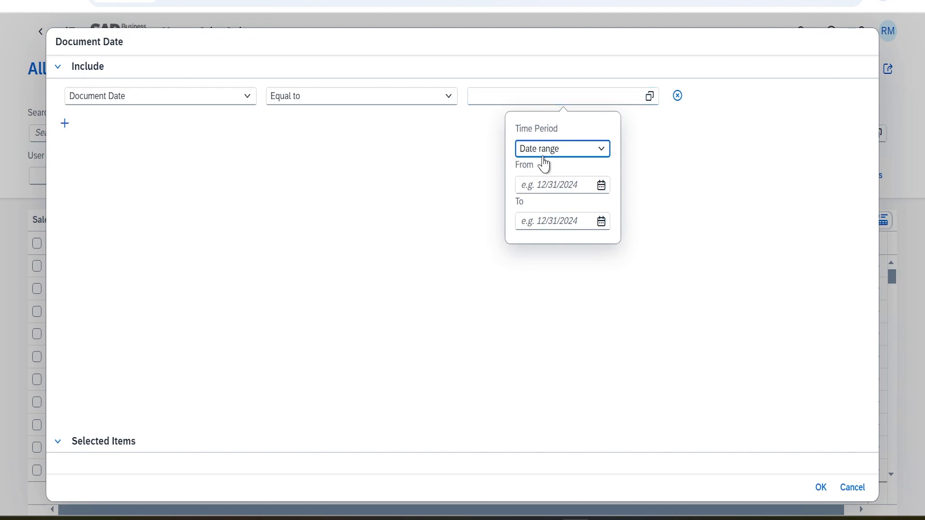
{"action": "left_click", "coordinate": [606, 153]}
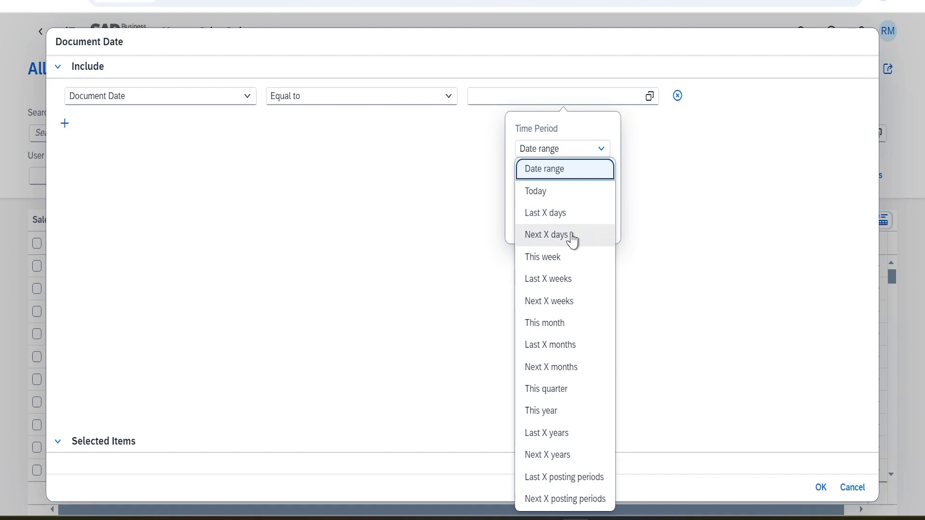
{"action": "left_click", "coordinate": [561, 223]}
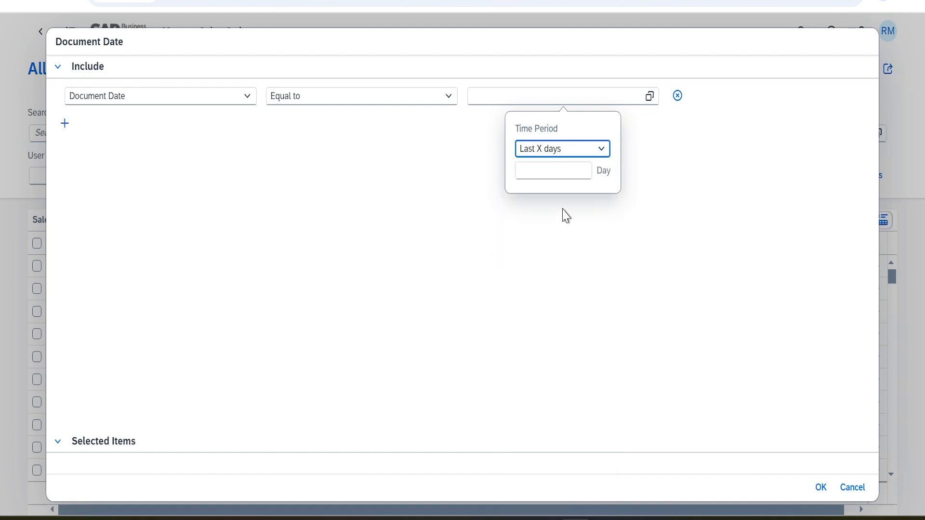
{"action": "left_click", "coordinate": [567, 174]}
{"action": "type", "text": "30"}
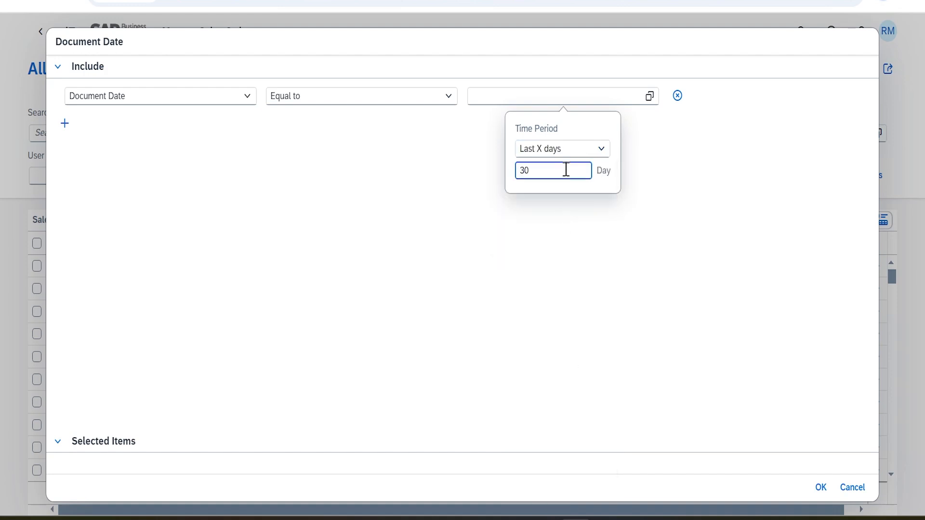
{"action": "left_click", "coordinate": [456, 184]}
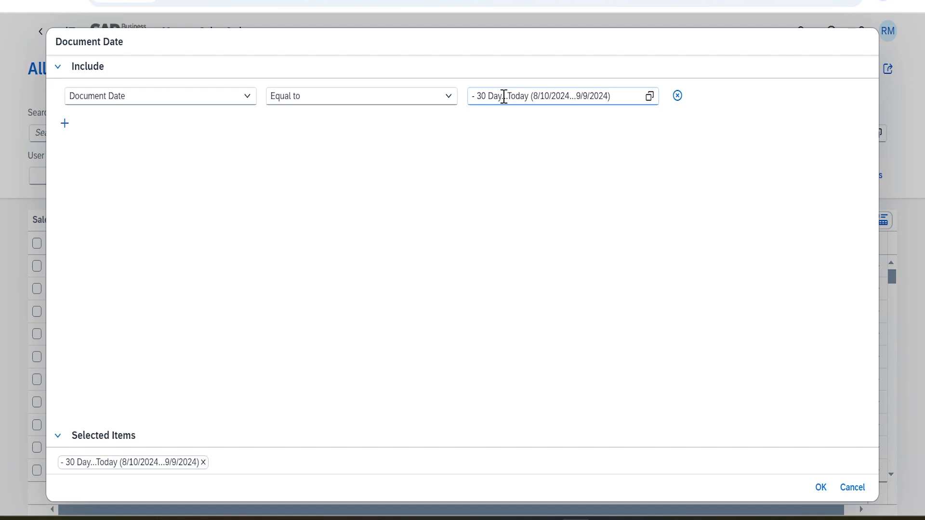
Step: Change the end of the 30-day document date range to the previous Friday, using the expression "Today- fri"
{"action": "left_click", "coordinate": [529, 96]}
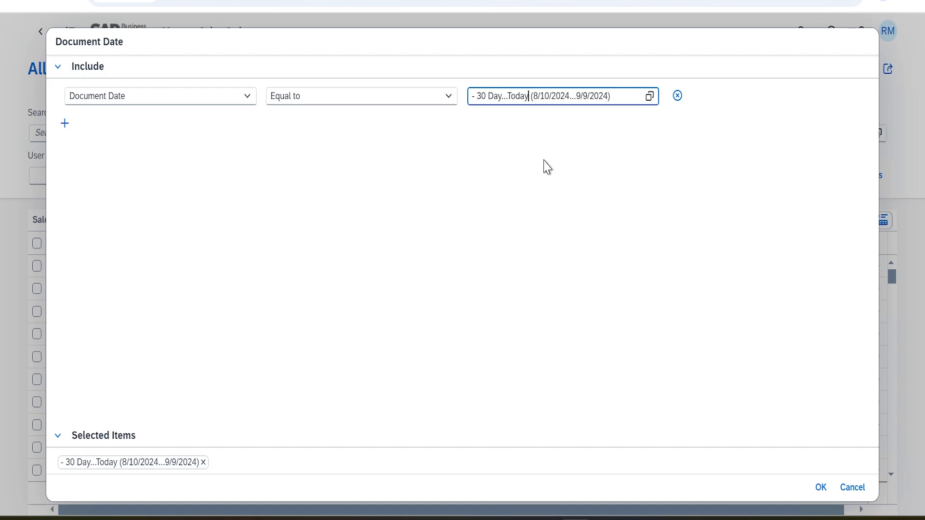
{"action": "type", "text": "-"}
{"action": "type", "text": " fr"}
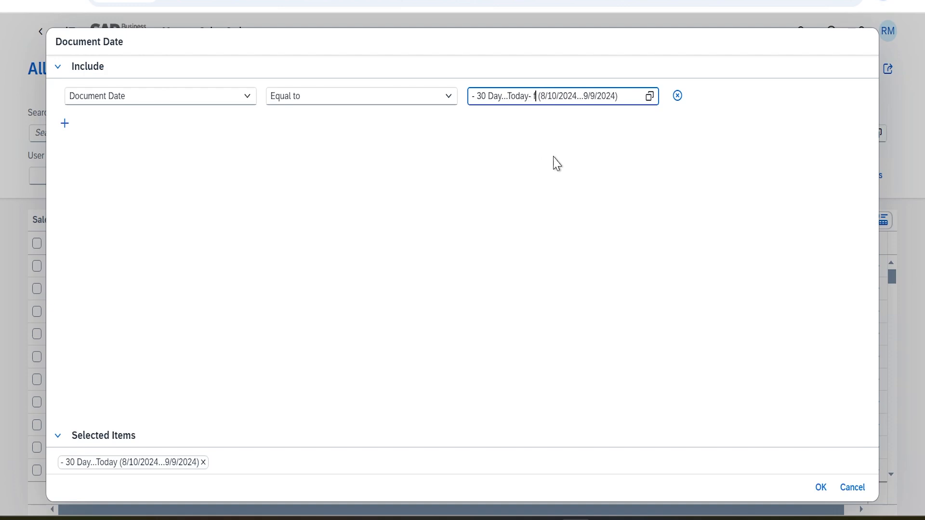
{"action": "type", "text": "i"}
{"action": "key", "text": "Tab"}
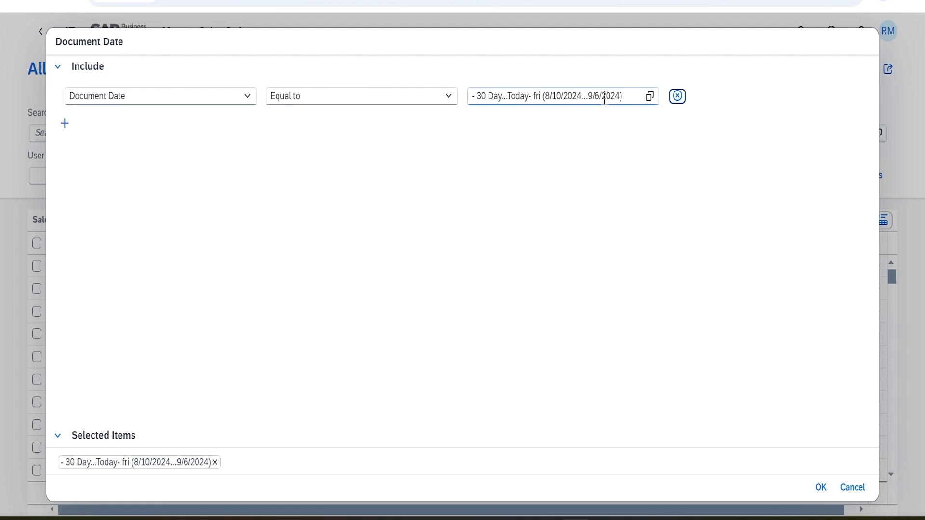
Step: Change the end of the document date range to the previous Monday, using "Today- mon"
{"action": "double_click", "coordinate": [537, 96]}
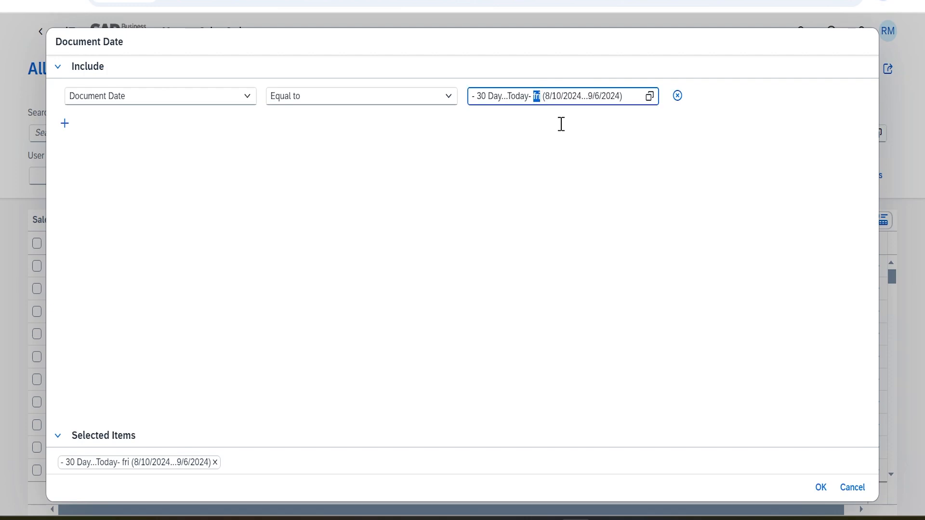
{"action": "type", "text": "mon"}
{"action": "key", "text": "Return"}
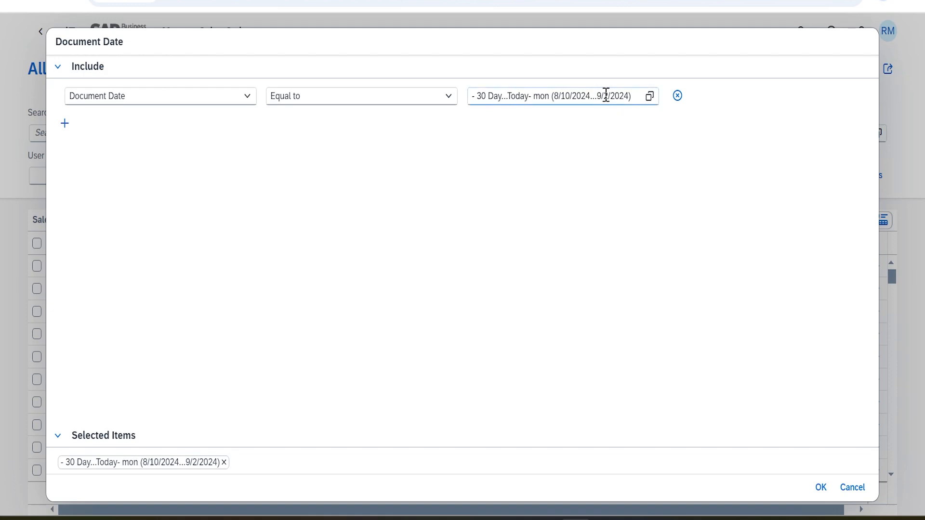
Step: Change the end of the document date range to the coming Monday, using "Today+ mon"
{"action": "left_click", "coordinate": [531, 98]}
{"action": "key", "text": "BackSpace"}
{"action": "type", "text": "+"}
{"action": "left_click", "coordinate": [555, 126]}
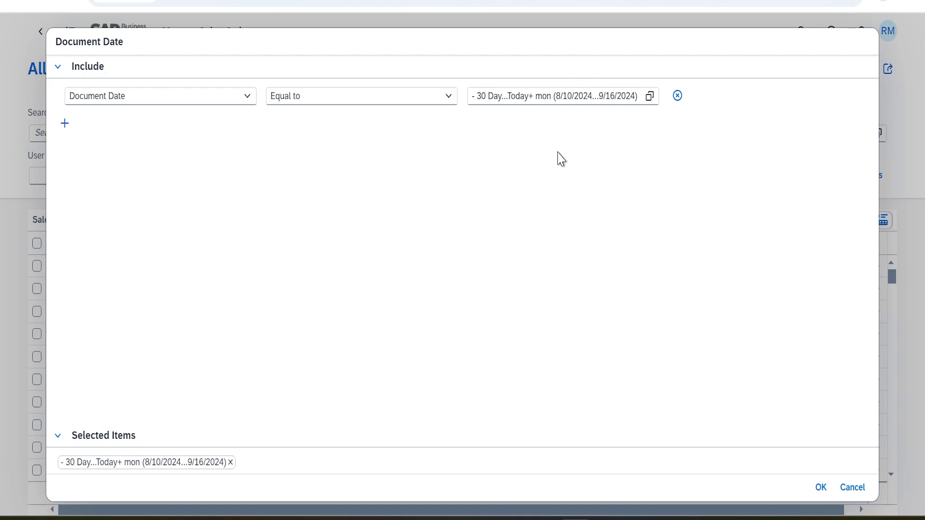
Step: Change the end of the document date range to the coming Friday, using "Today+ fri", and highlight the added offset
{"action": "double_click", "coordinate": [547, 98]}
{"action": "type", "text": "fri"}
{"action": "left_click", "coordinate": [602, 140]}
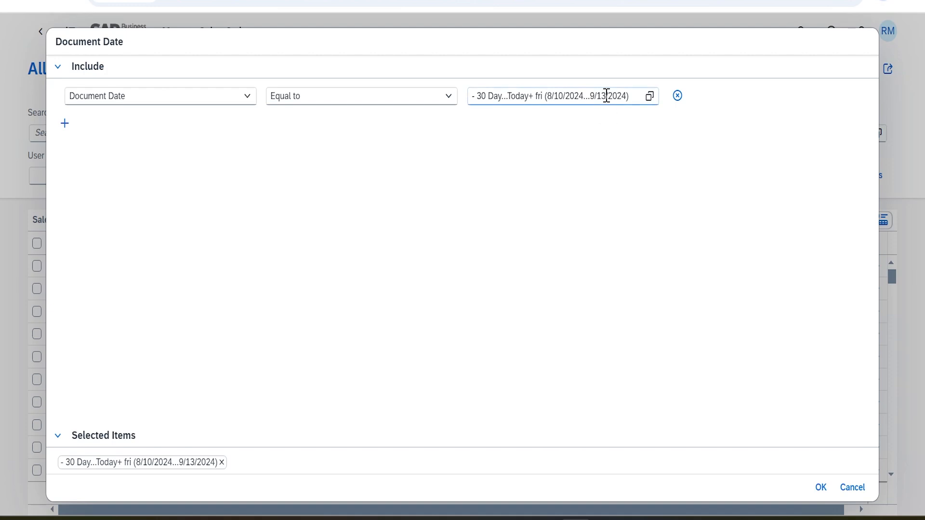
{"action": "double_click", "coordinate": [540, 96]}
{"action": "left_click_drag", "start_coordinate": [537, 96], "coordinate": [529, 97]}
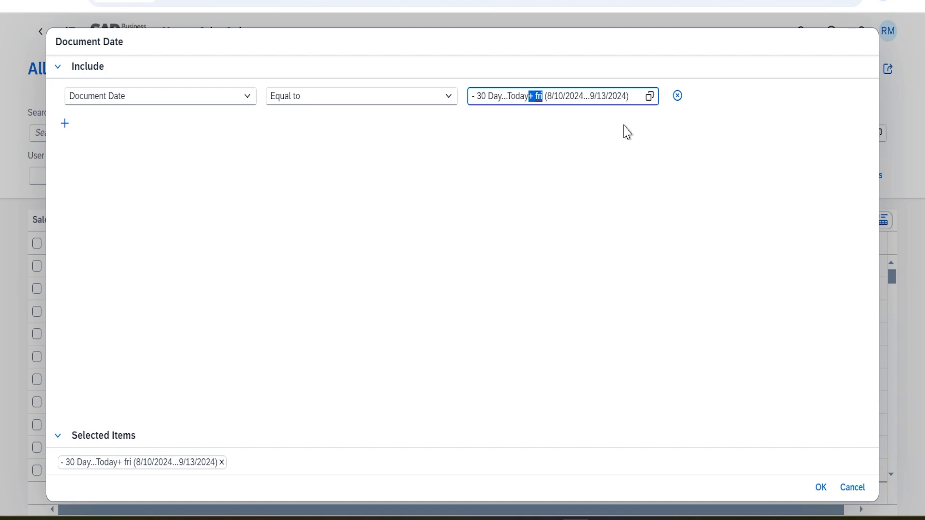
Step: Replace the document date condition with a time period covering the last 8 years
{"action": "left_click", "coordinate": [649, 97]}
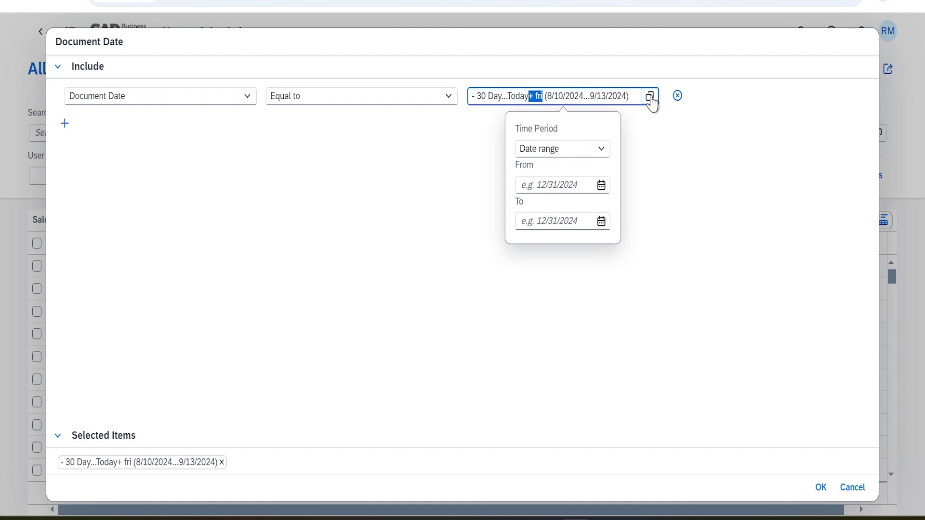
{"action": "left_click", "coordinate": [602, 150]}
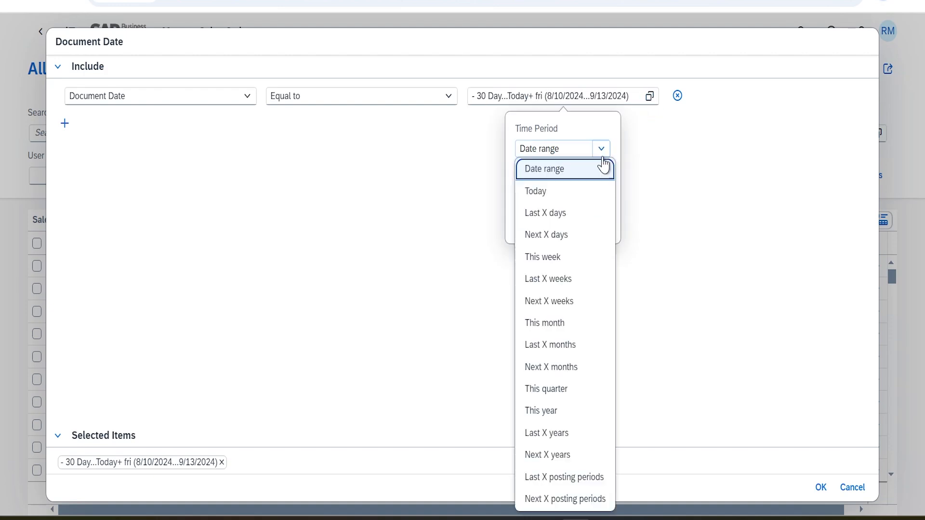
{"action": "left_click", "coordinate": [558, 436]}
{"action": "left_click", "coordinate": [547, 173]}
{"action": "type", "text": "8"}
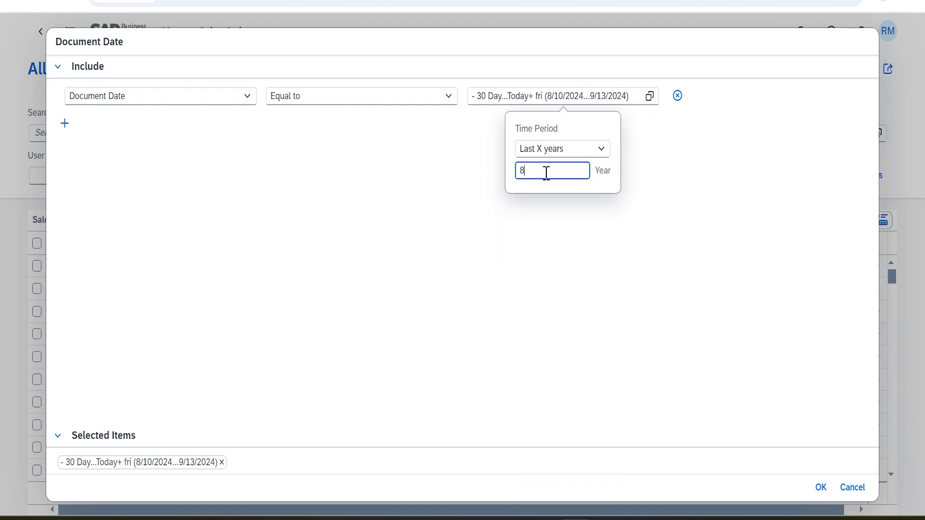
{"action": "left_click", "coordinate": [469, 188]}
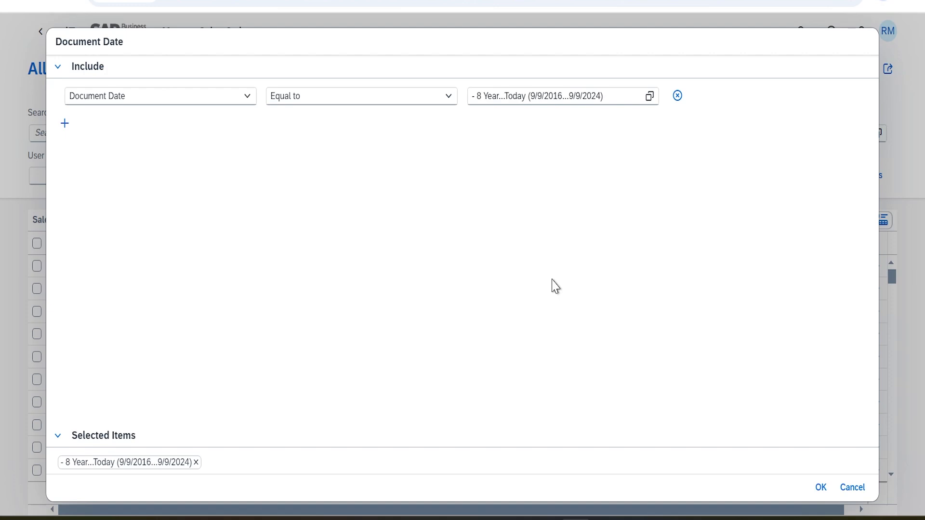
Step: Extend the start of the document date range to the beginning of the year eight years back, using "- 8 Year:Begin"
{"action": "left_click", "coordinate": [499, 96]}
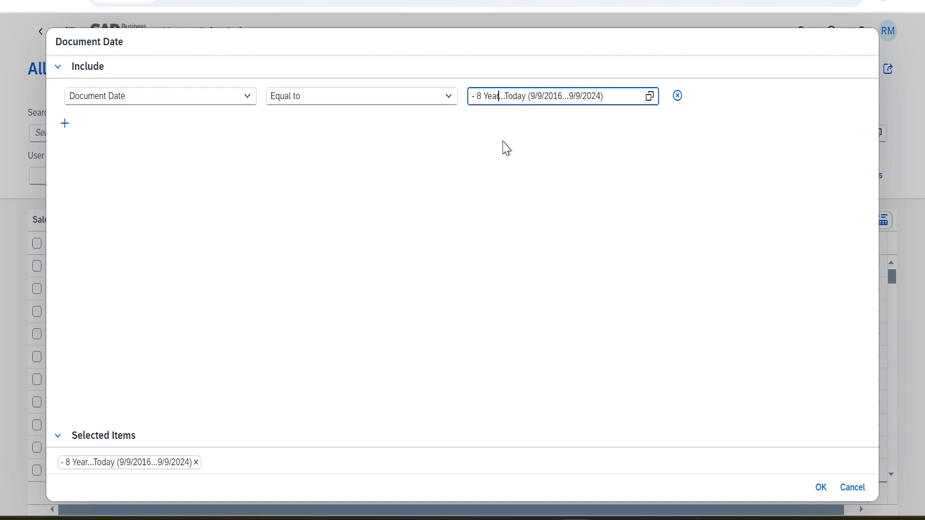
{"action": "type", "text": ":"}
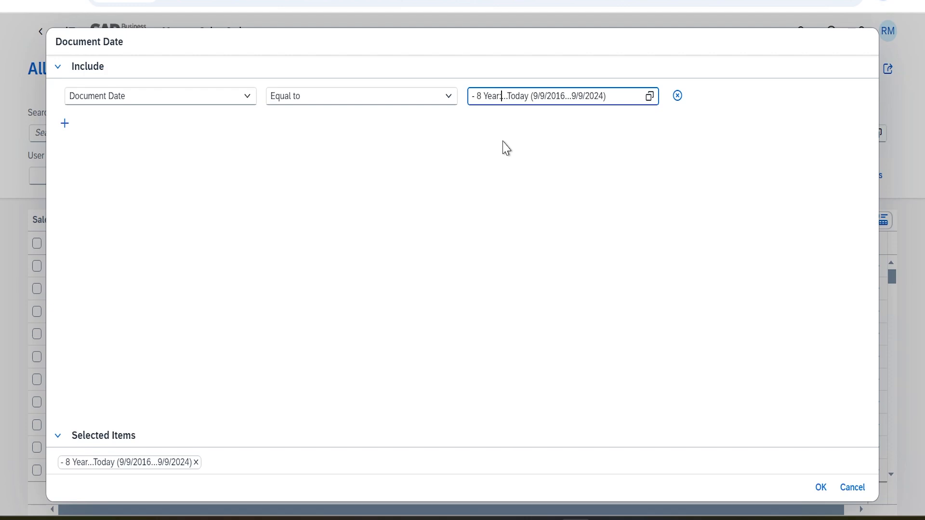
{"action": "type", "text": "Begin"}
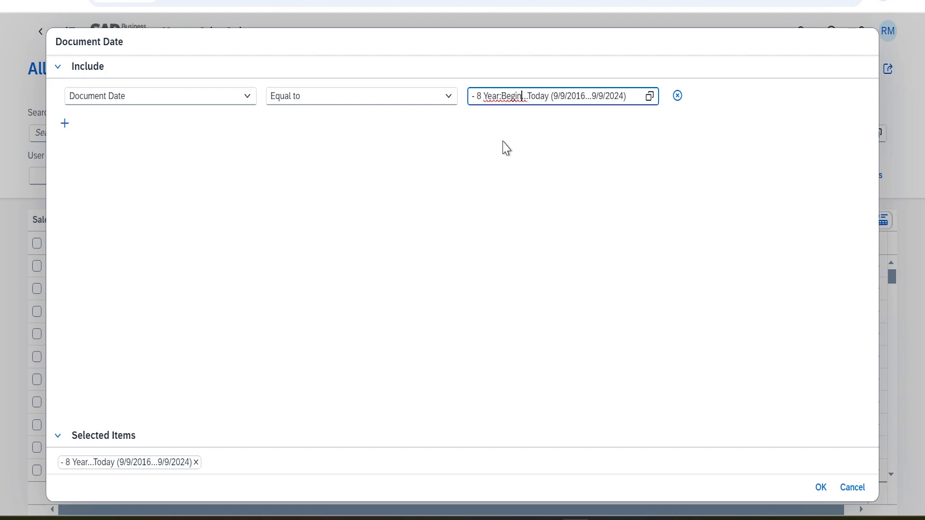
{"action": "left_click", "coordinate": [524, 141]}
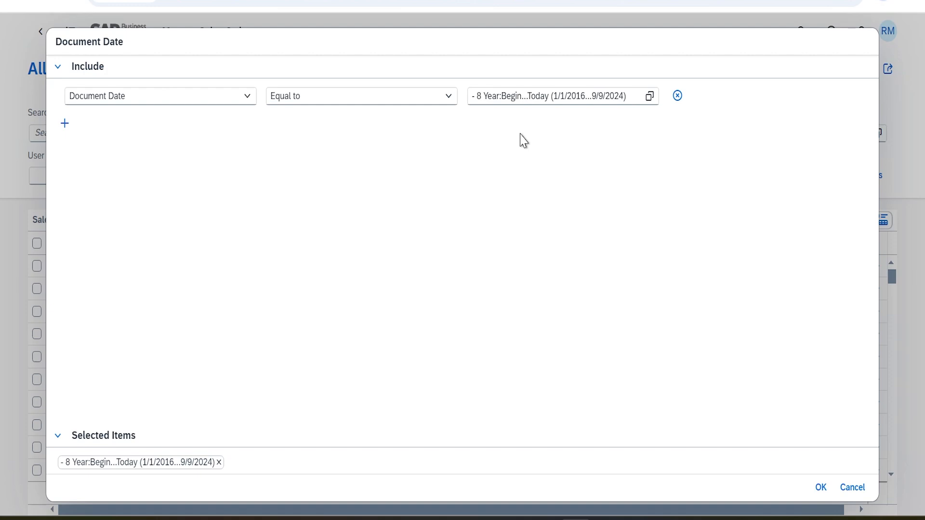
Step: Change the end of the document date range to "Year:End" and apply the filter to the sales order list
{"action": "left_click", "coordinate": [550, 95]}
{"action": "key", "text": "BackSpace"}
{"action": "key", "text": "BackSpace"}
{"action": "key", "text": "BackSpace"}
{"action": "key", "text": "BackSpace"}
{"action": "key", "text": "BackSpace"}
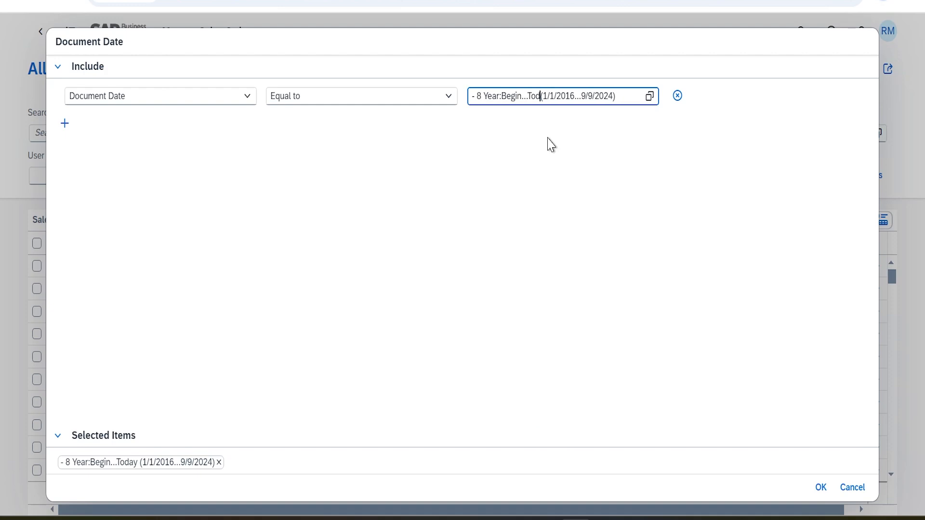
{"action": "type", "text": "Year"}
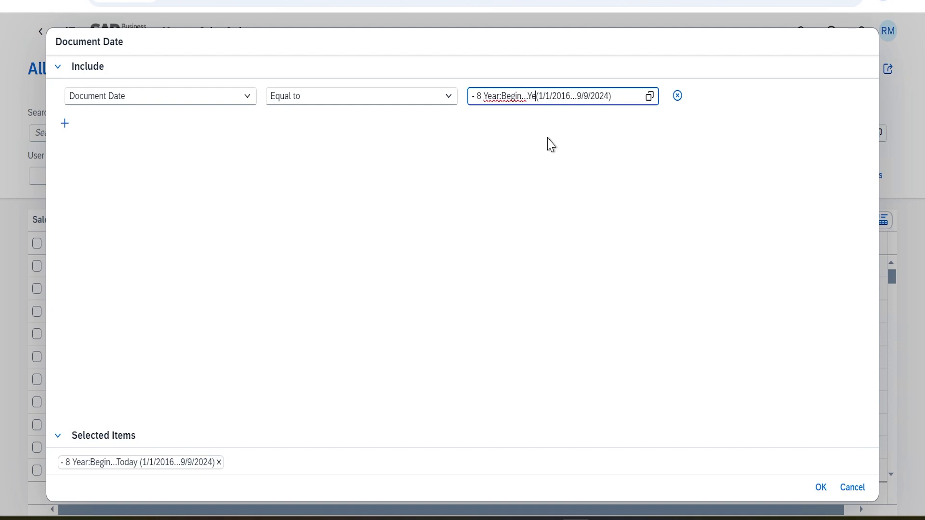
{"action": "type", "text": ":"}
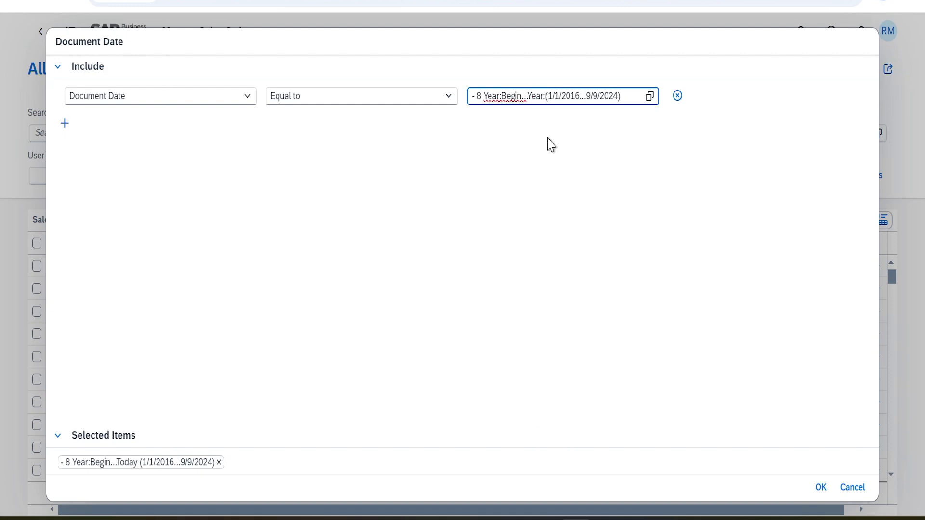
{"action": "type", "text": "End"}
{"action": "left_click", "coordinate": [635, 263]}
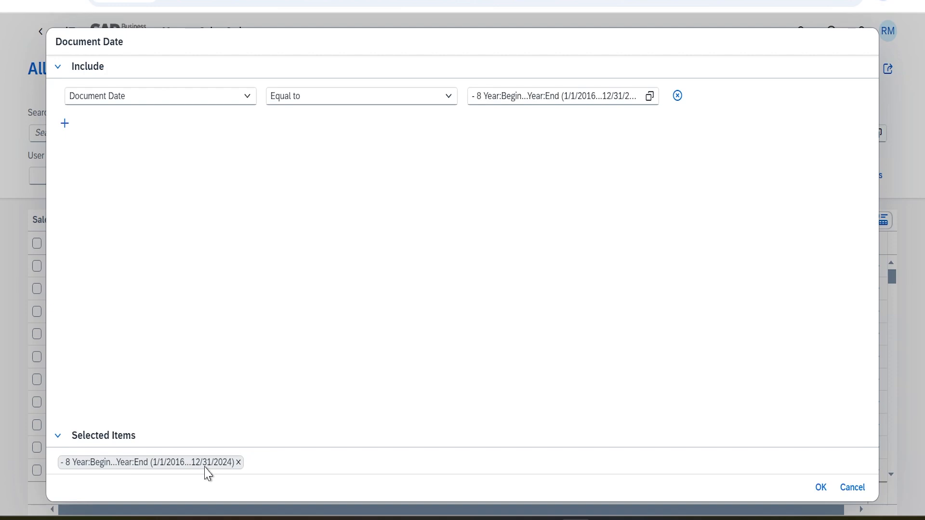
{"action": "left_click", "coordinate": [819, 488]}
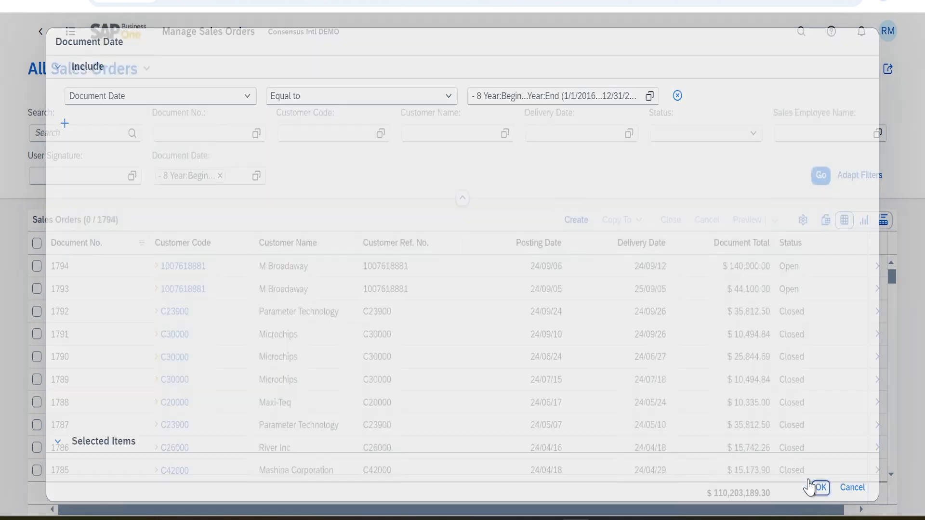
{"action": "left_click", "coordinate": [820, 176]}
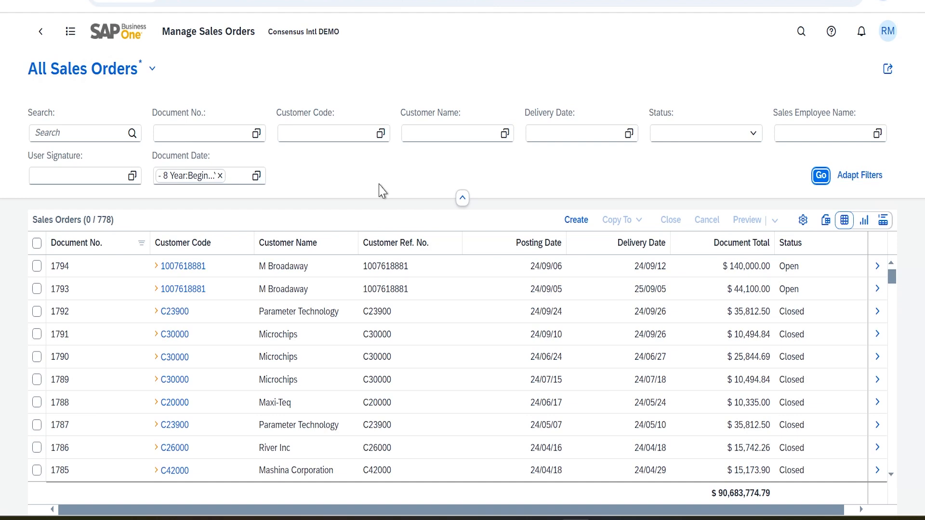
Step: Save the filtered list as a new default, public view named "All Sales Order From 8 Year to Current Date"
{"action": "left_click", "coordinate": [153, 69]}
{"action": "left_click", "coordinate": [200, 303]}
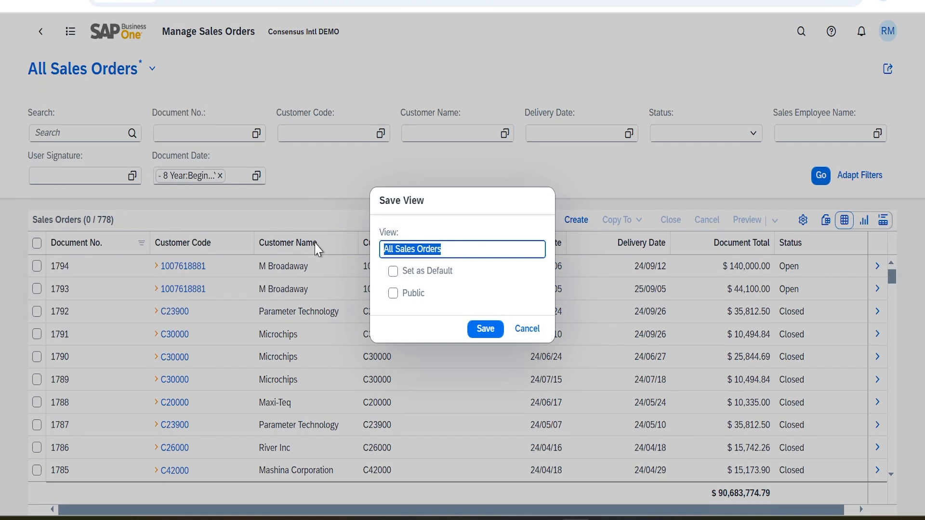
{"action": "type", "text": "All"}
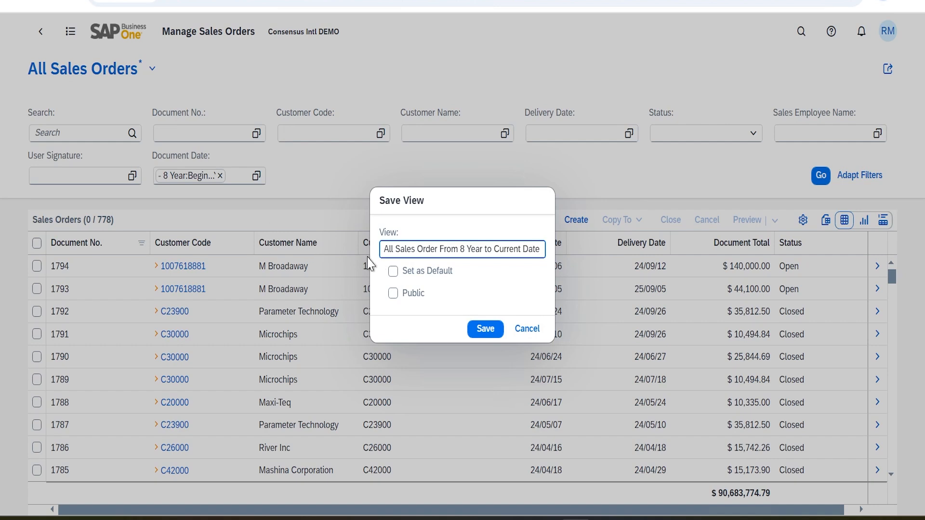
{"action": "left_click", "coordinate": [393, 273]}
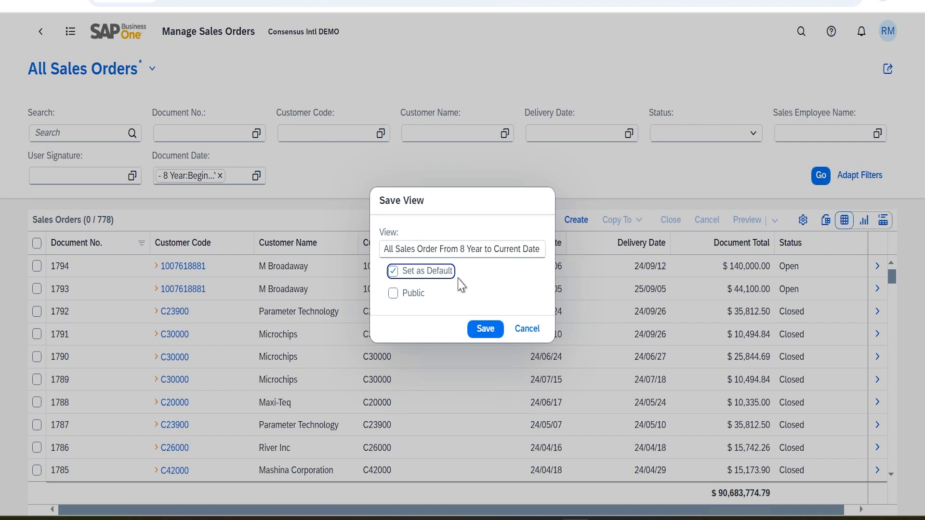
{"action": "left_click", "coordinate": [404, 302]}
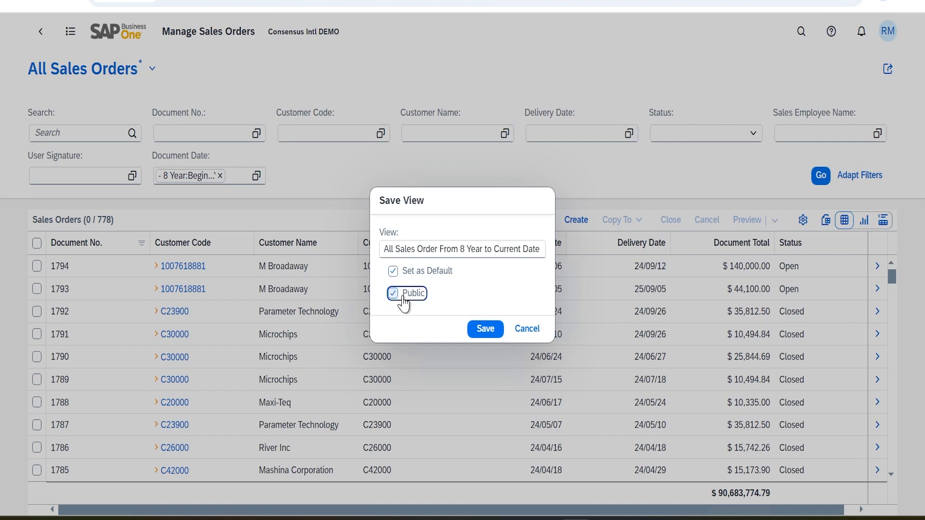
{"action": "left_click", "coordinate": [485, 329]}
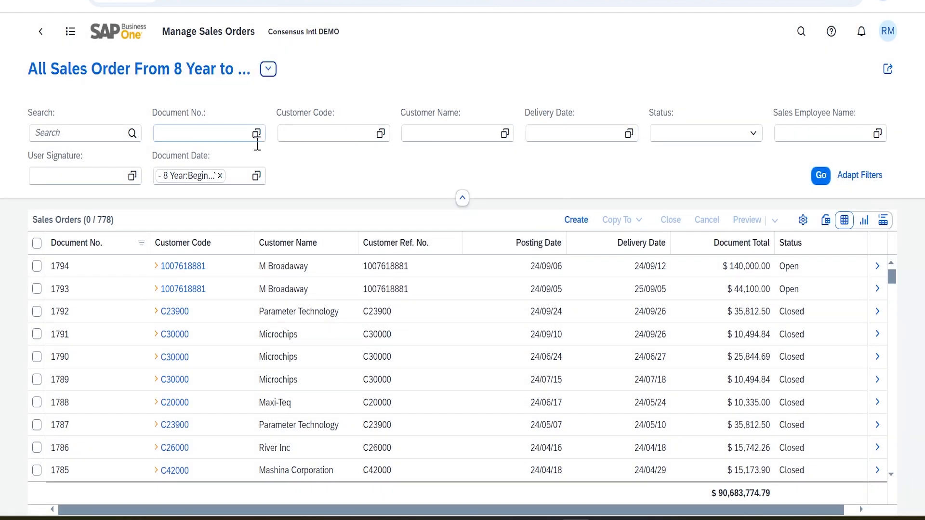
Step: Switch to the My Open Sales Orders view and return to the "All Sales Order From 8 Year to Current Date" view
{"action": "left_click", "coordinate": [268, 69]}
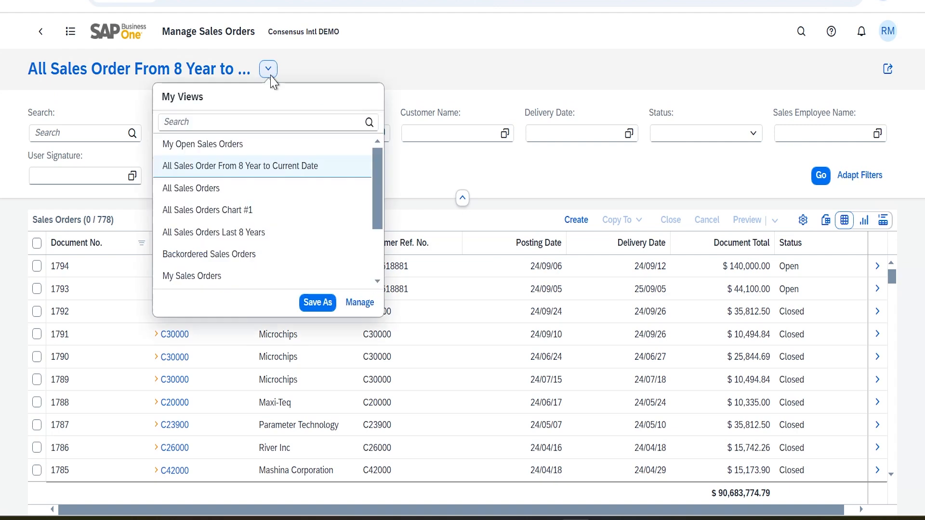
{"action": "left_click", "coordinate": [232, 151]}
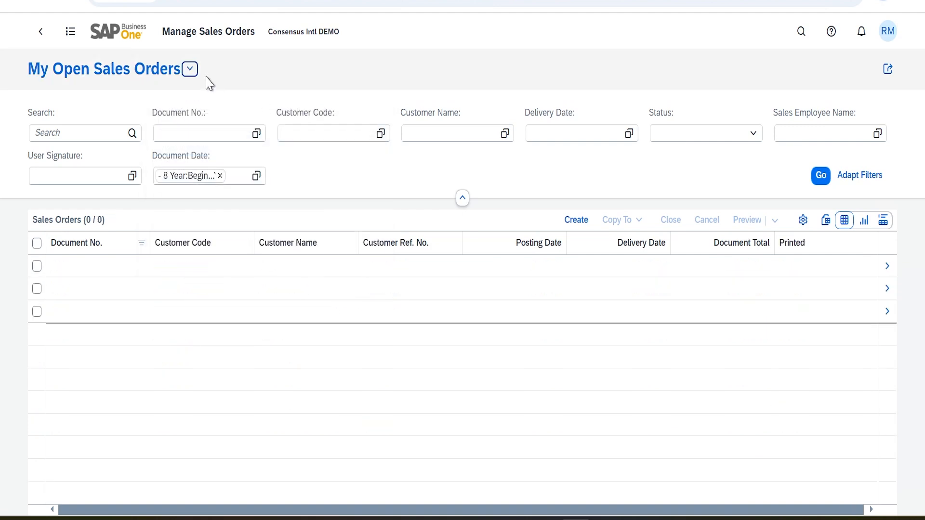
{"action": "left_click", "coordinate": [190, 70]}
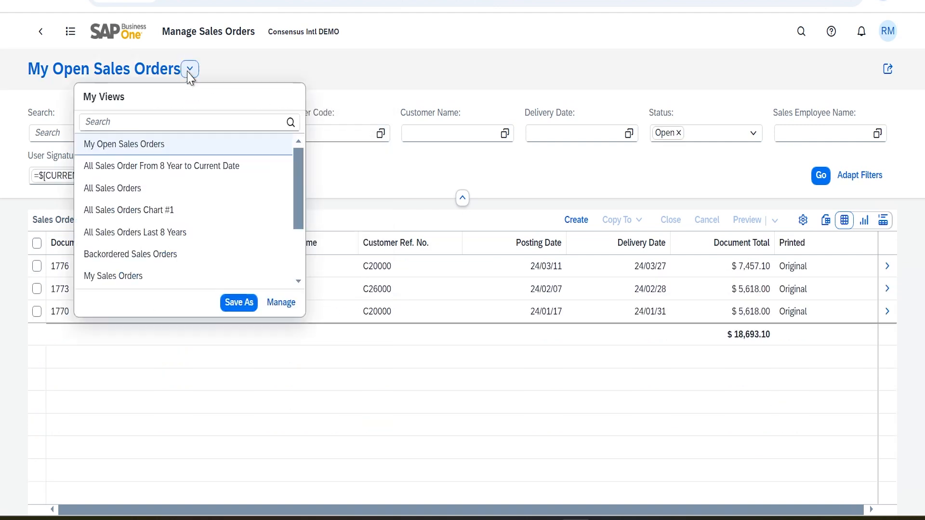
{"action": "left_click", "coordinate": [204, 170]}
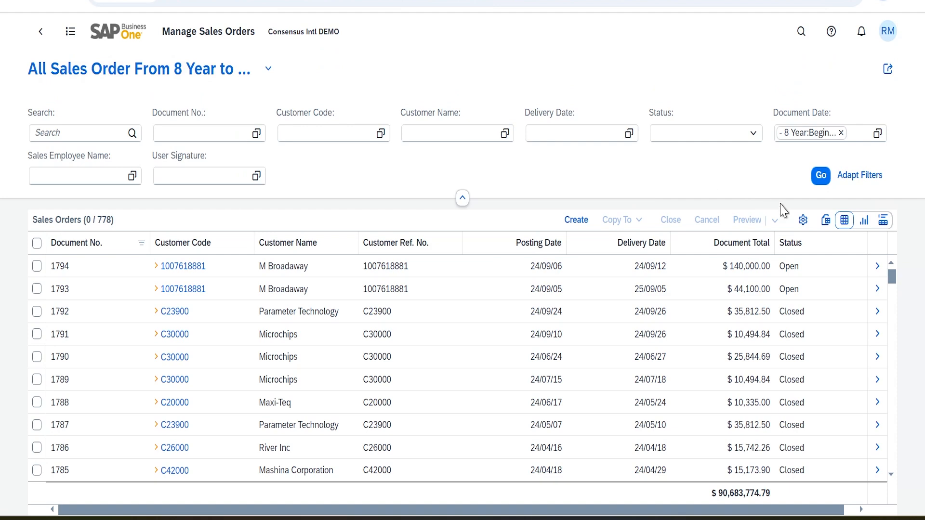
Step: Add the Document Date (Month), (Quarter), (Week) and (Year) columns to the sales order list
{"action": "left_click", "coordinate": [803, 221]}
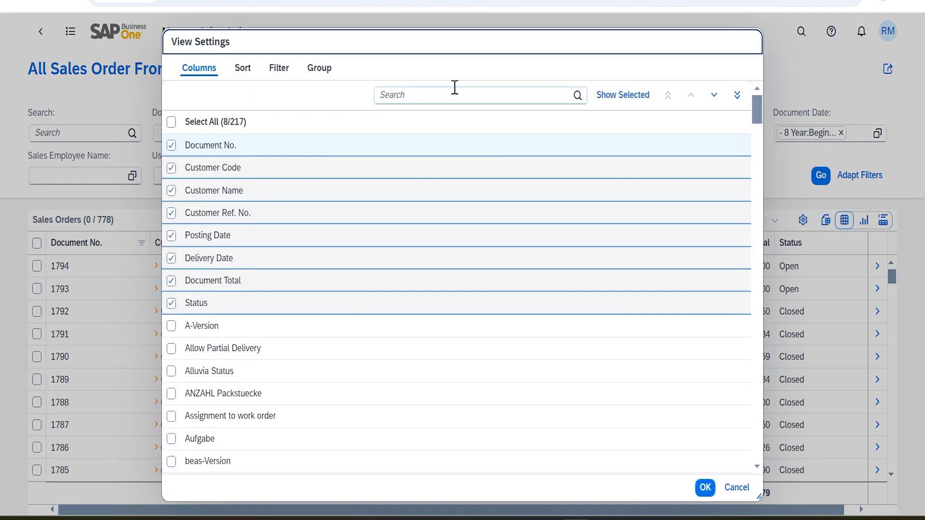
{"action": "left_click", "coordinate": [448, 95]}
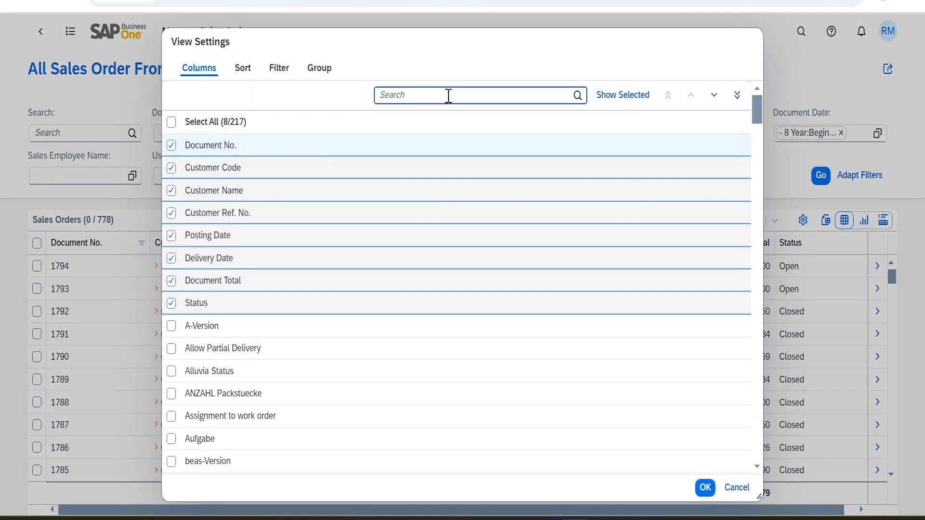
{"action": "type", "text": "Docuemtn"}
{"action": "key", "text": "BackSpace"}
{"action": "key", "text": "BackSpace"}
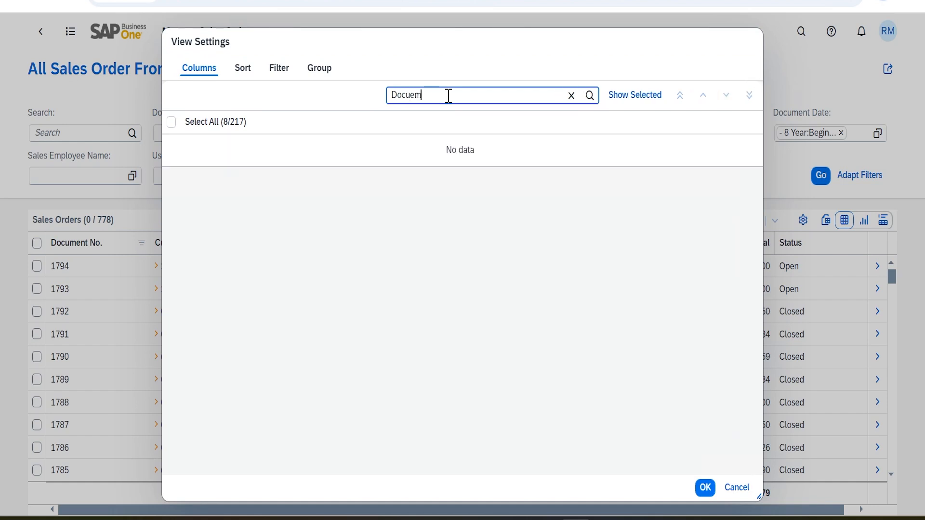
{"action": "type", "text": "ment"}
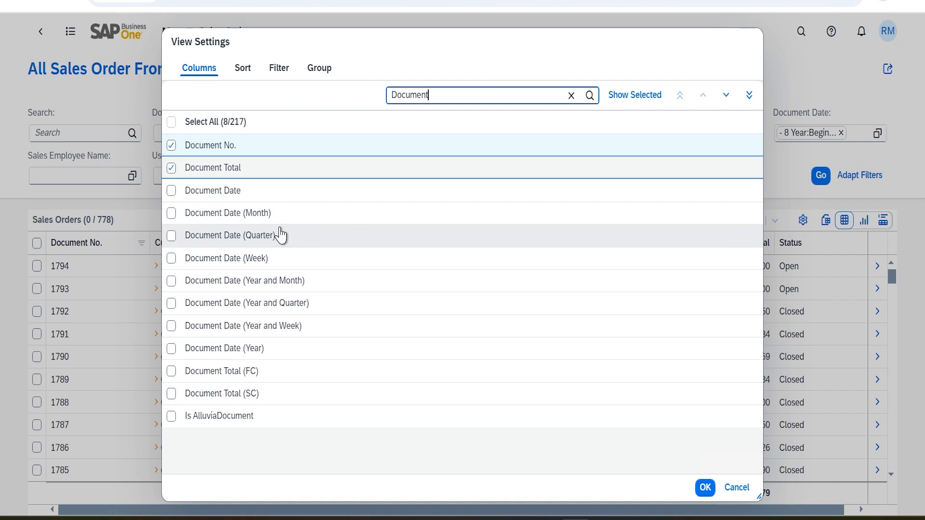
{"action": "left_click", "coordinate": [172, 213]}
{"action": "left_click", "coordinate": [171, 236]}
{"action": "left_click", "coordinate": [171, 259]}
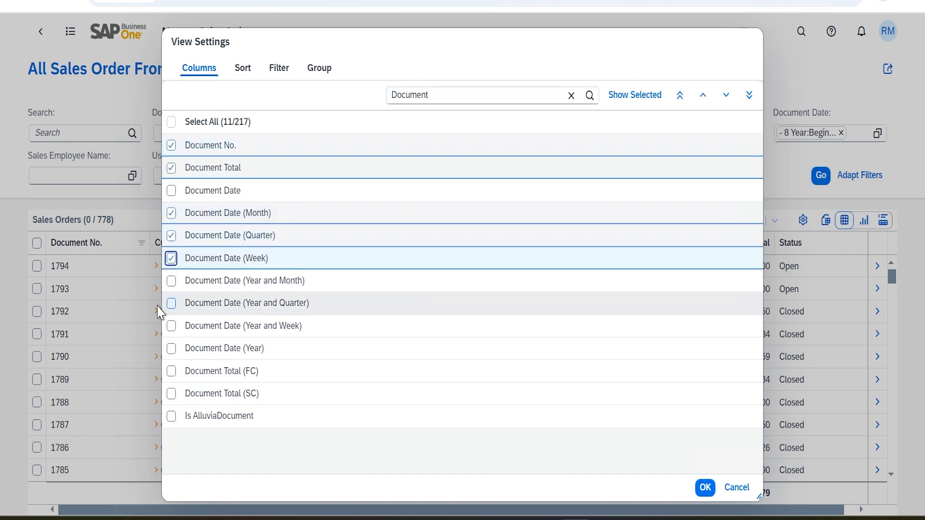
{"action": "left_click", "coordinate": [171, 349]}
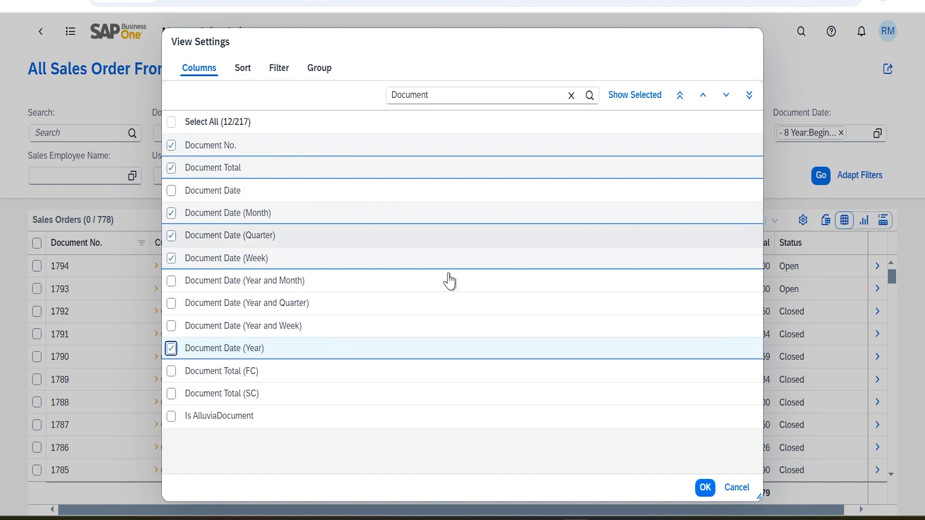
{"action": "left_click", "coordinate": [705, 493]}
Step: Group the sales order list by Document Date (Year), with Document Date (Quarter) as the second level
{"action": "left_click_drag", "start_coordinate": [585, 515], "coordinate": [848, 510]}
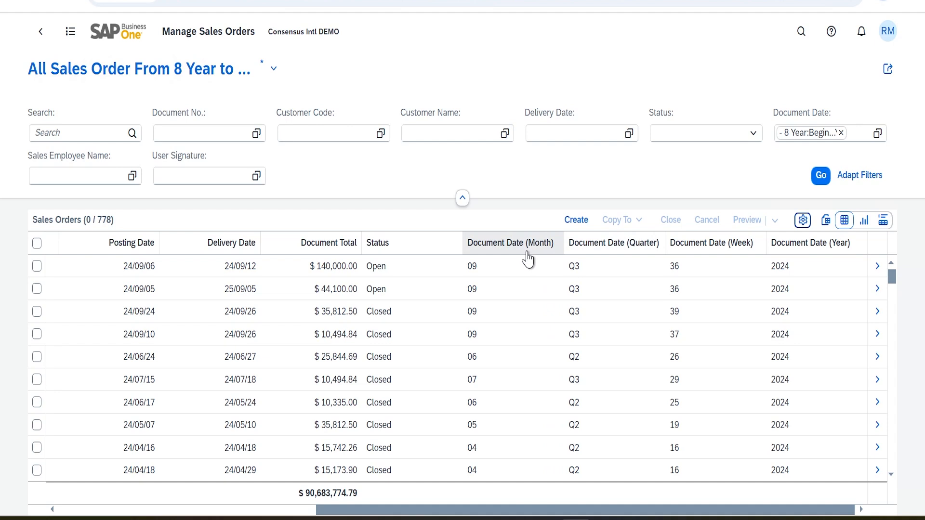
{"action": "left_click", "coordinate": [800, 244]}
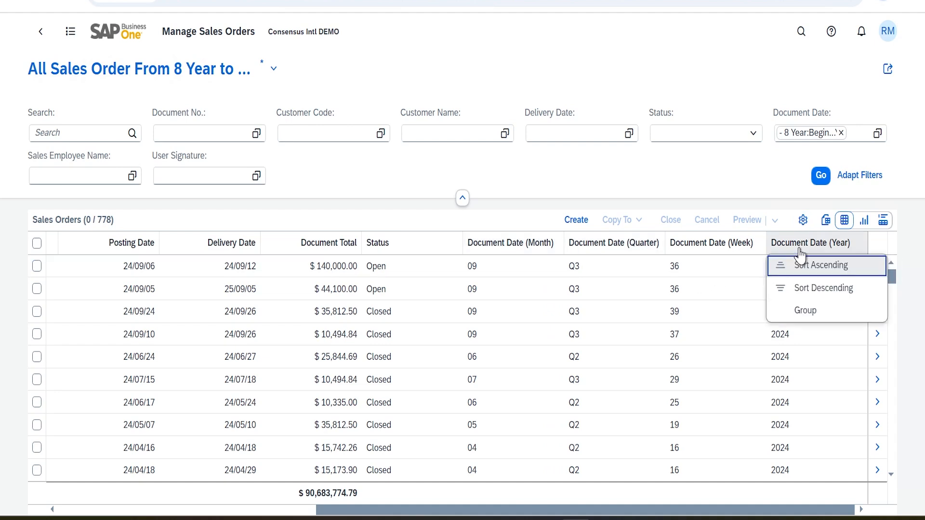
{"action": "left_click", "coordinate": [802, 312]}
{"action": "left_click_drag", "start_coordinate": [648, 510], "coordinate": [852, 510]}
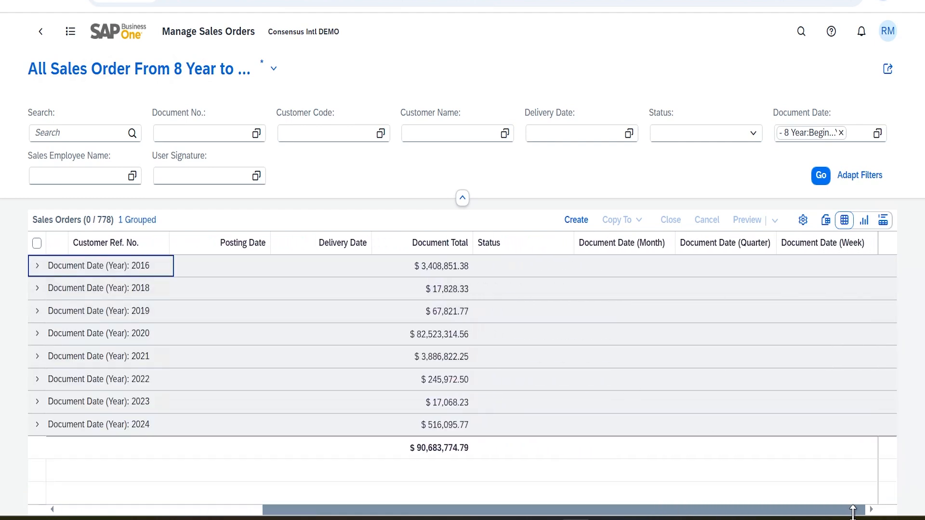
{"action": "left_click", "coordinate": [734, 247]}
{"action": "left_click", "coordinate": [714, 311]}
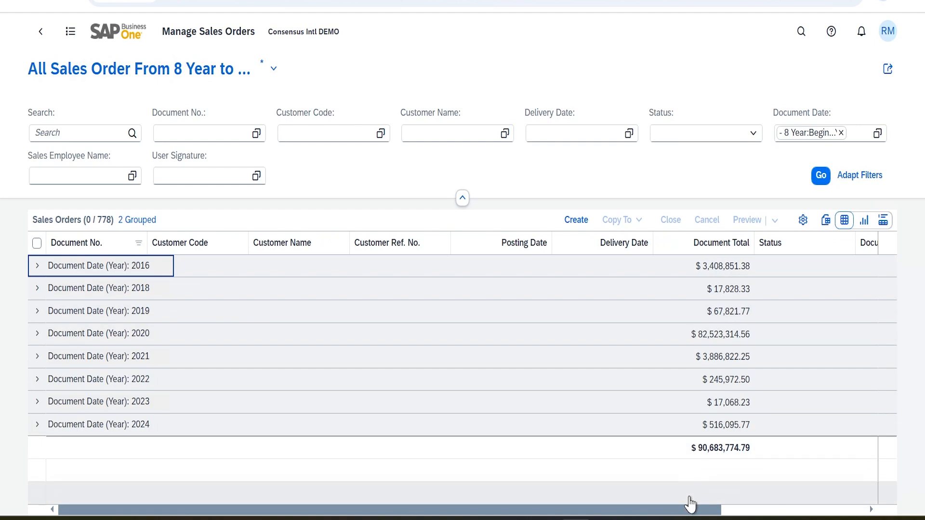
Step: Add Document Date (Month) and Document Date (Week) as the third and fourth grouping levels of the list
{"action": "left_click_drag", "start_coordinate": [687, 512], "coordinate": [833, 518]}
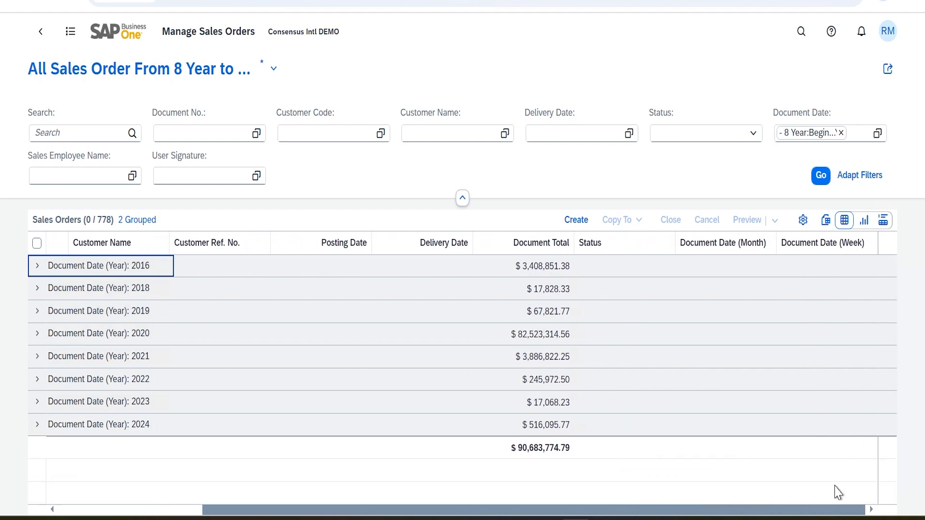
{"action": "left_click", "coordinate": [748, 252]}
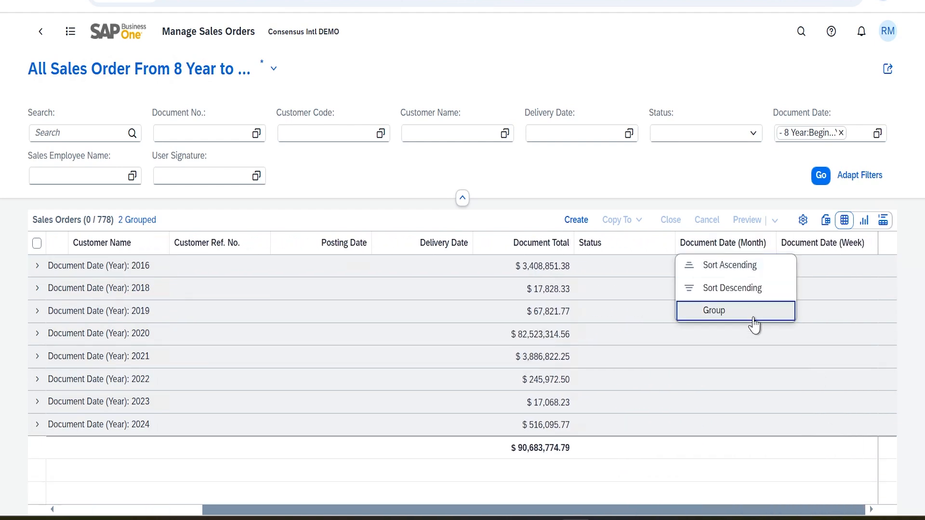
{"action": "left_click", "coordinate": [753, 319]}
{"action": "scroll", "coordinate": [795, 376], "scroll_direction": "right", "scroll_amount": 3}
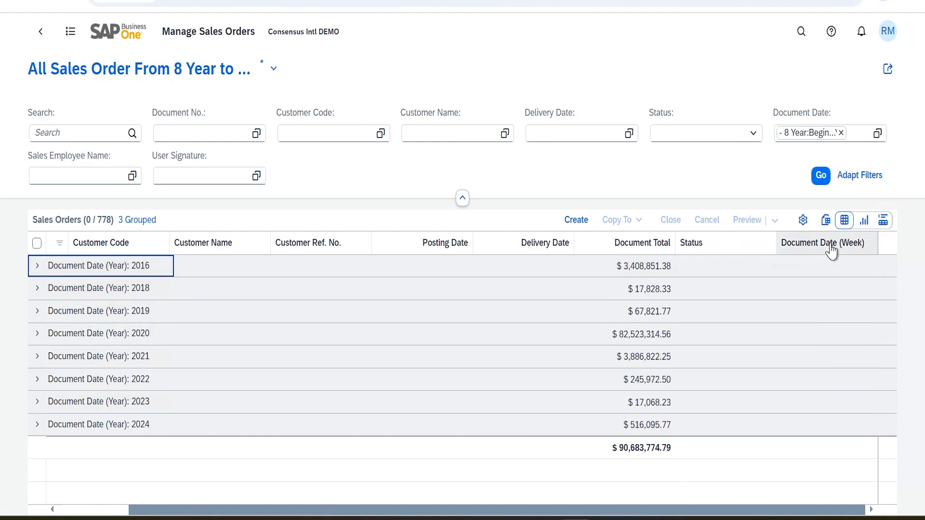
{"action": "left_click", "coordinate": [831, 251]}
{"action": "left_click", "coordinate": [825, 316]}
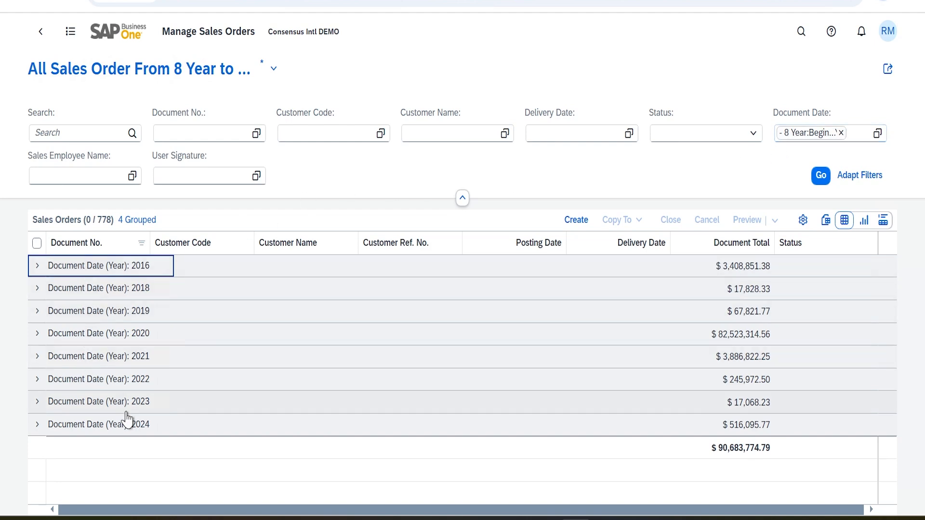
Step: Expand year 2016, its quarter Q1 and month 01 to examine the document totals by week
{"action": "left_click", "coordinate": [37, 266]}
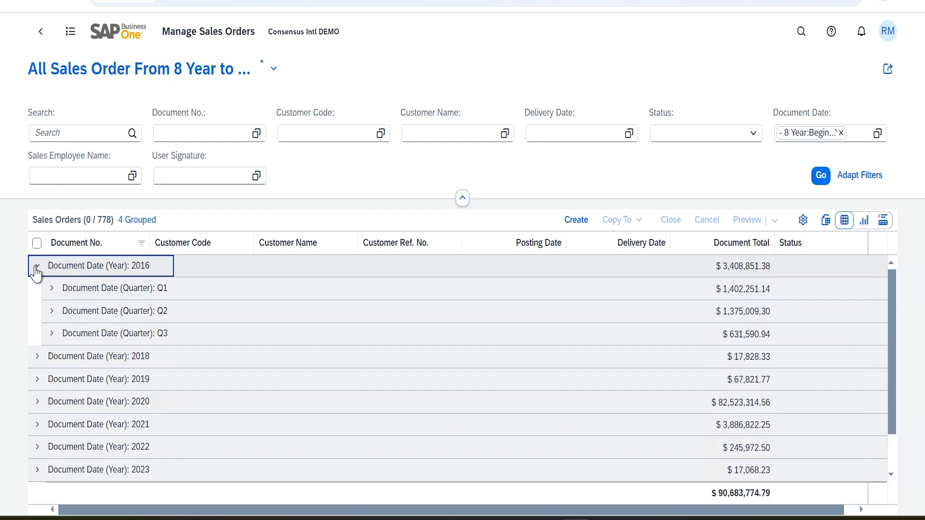
{"action": "left_click", "coordinate": [51, 289]}
{"action": "left_click", "coordinate": [58, 313]}
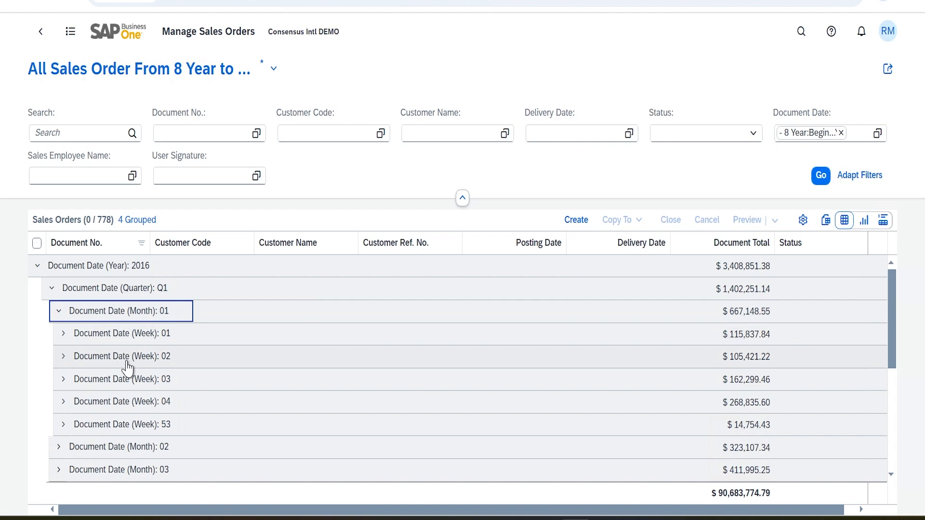
Step: Expand week 01 of January 2016 to examine its individual sales orders, and collapse the week and year 2016 again
{"action": "left_click", "coordinate": [58, 312]}
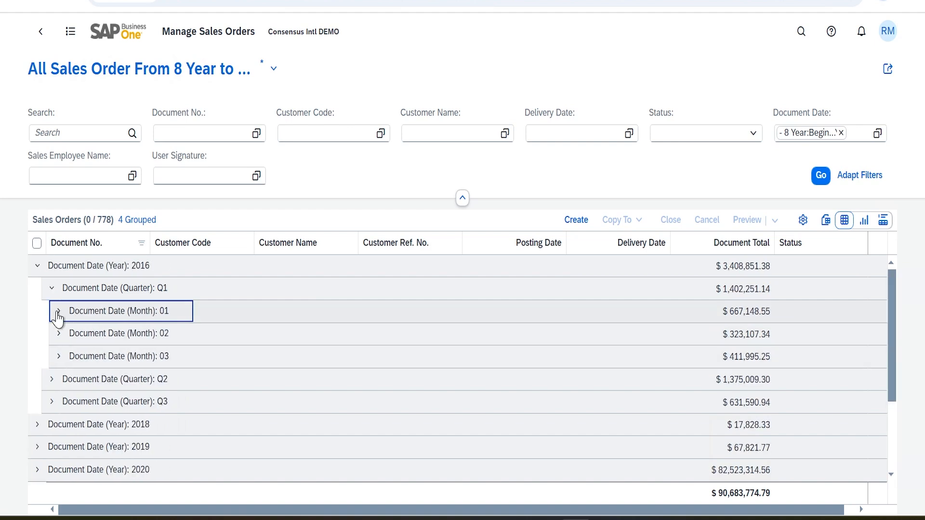
{"action": "left_click", "coordinate": [58, 312]}
{"action": "left_click", "coordinate": [59, 333]}
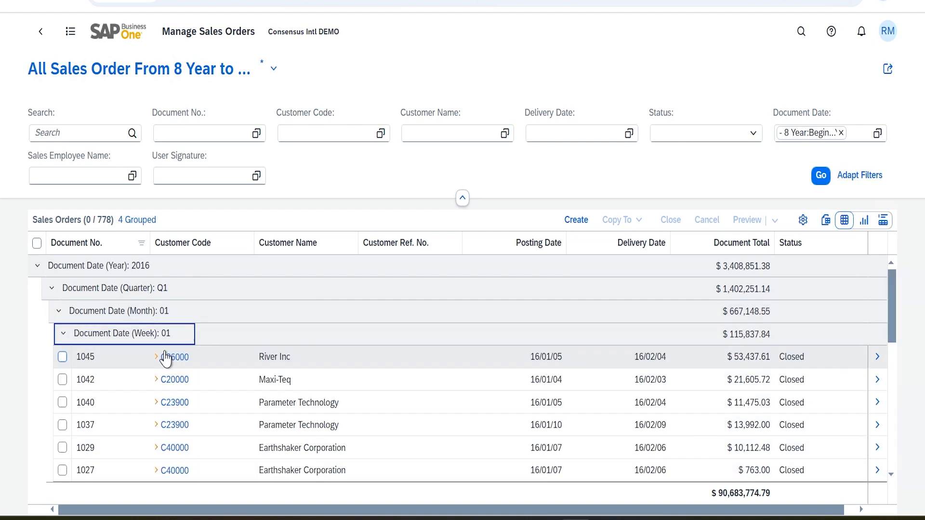
{"action": "scroll", "coordinate": [130, 361], "scroll_direction": "down", "scroll_amount": 5}
{"action": "scroll", "coordinate": [268, 361], "scroll_direction": "up", "scroll_amount": 4}
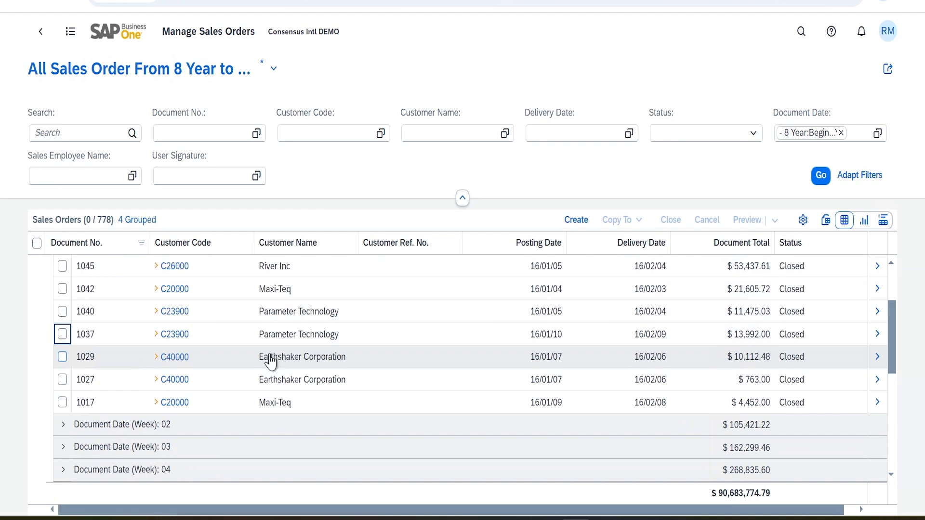
{"action": "scroll", "coordinate": [62, 334], "scroll_direction": "up", "scroll_amount": 2}
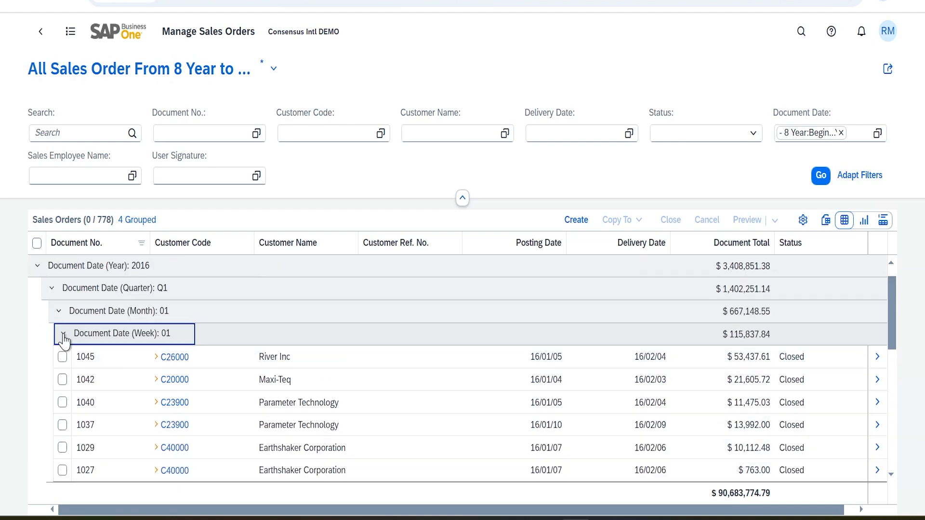
{"action": "left_click", "coordinate": [63, 334]}
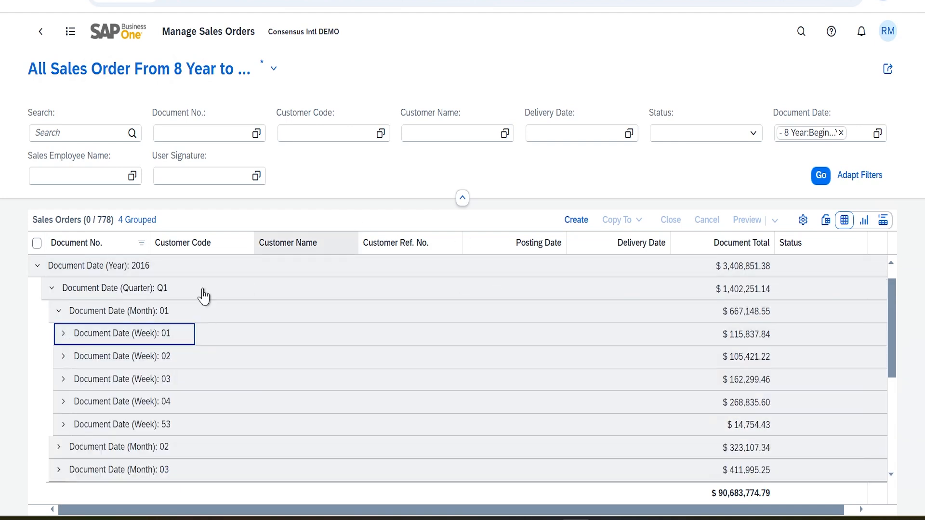
{"action": "left_click", "coordinate": [37, 266]}
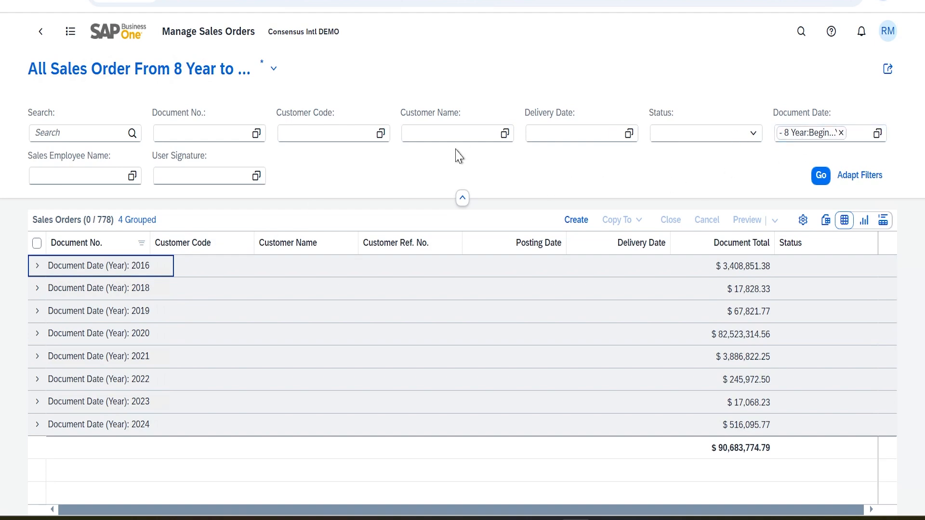
Step: Add Document Date (Month), (Quarter), (Week) and (Year) as filter fields for the sales order list
{"action": "left_click", "coordinate": [870, 182]}
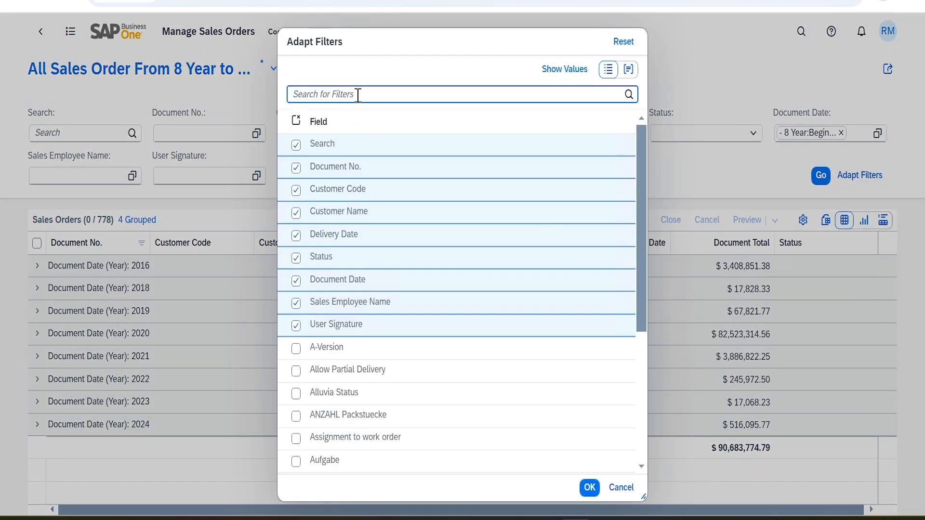
{"action": "type", "text": "Document"}
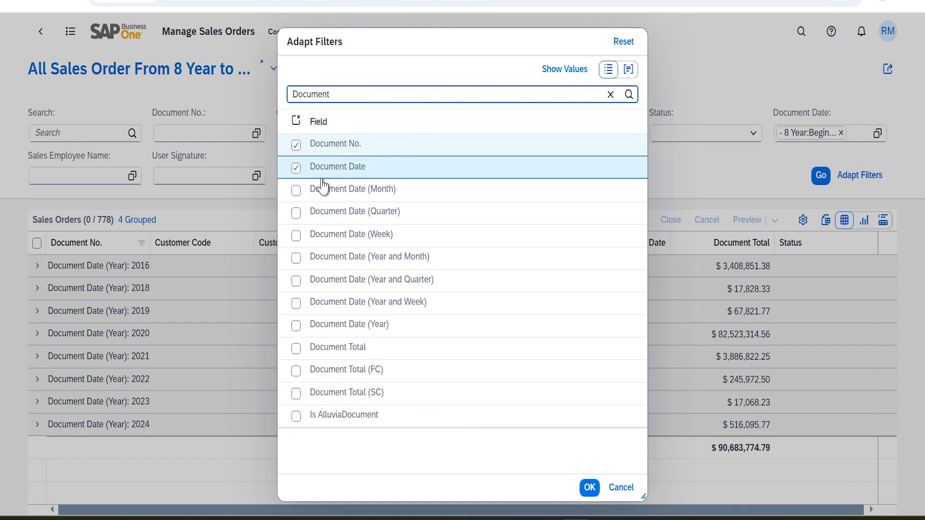
{"action": "left_click", "coordinate": [296, 190]}
{"action": "left_click", "coordinate": [296, 213]}
{"action": "left_click", "coordinate": [296, 235]}
{"action": "left_click", "coordinate": [295, 325]}
{"action": "left_click", "coordinate": [589, 487]}
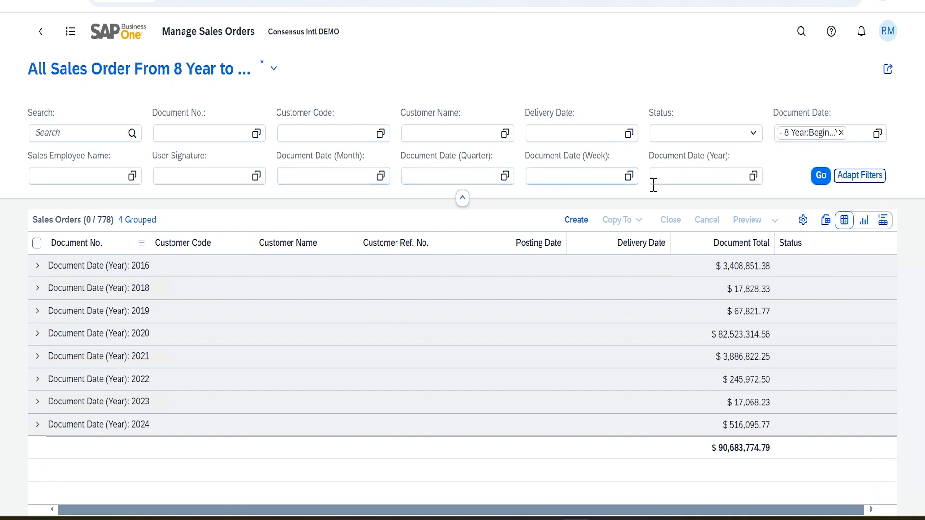
Step: Filter the sales orders by Document Date (Month) 07
{"action": "left_click", "coordinate": [337, 180]}
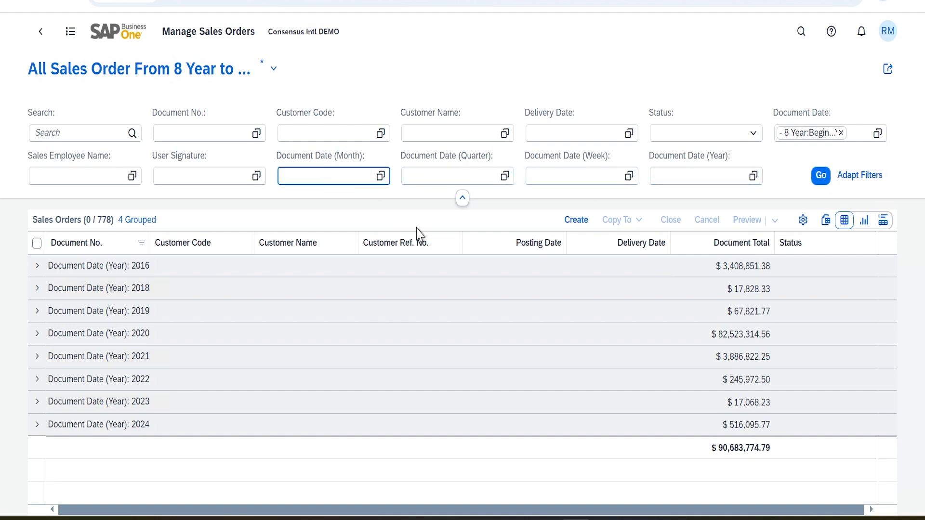
{"action": "type", "text": "7"}
{"action": "left_click", "coordinate": [820, 176]}
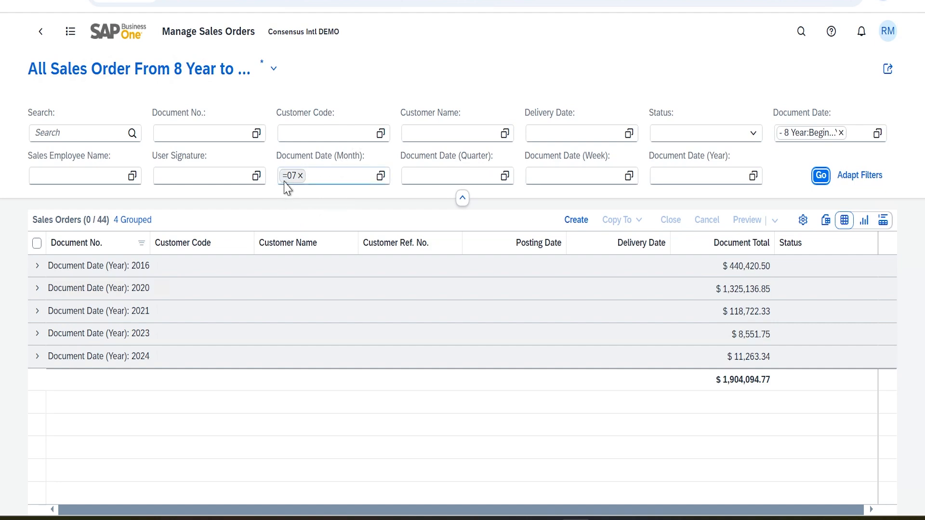
Step: Expand year 2016 down to its weeks and year 2021 down to its quarter to examine the filtered totals, collapsing each again
{"action": "left_click", "coordinate": [38, 269]}
{"action": "left_click", "coordinate": [52, 288]}
{"action": "left_click", "coordinate": [58, 312]}
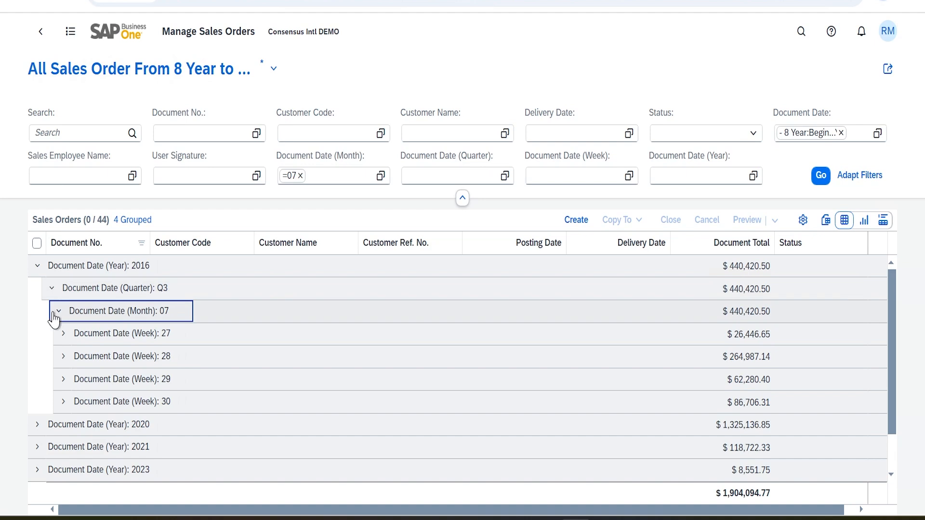
{"action": "left_click", "coordinate": [52, 288]}
{"action": "left_click", "coordinate": [38, 268]}
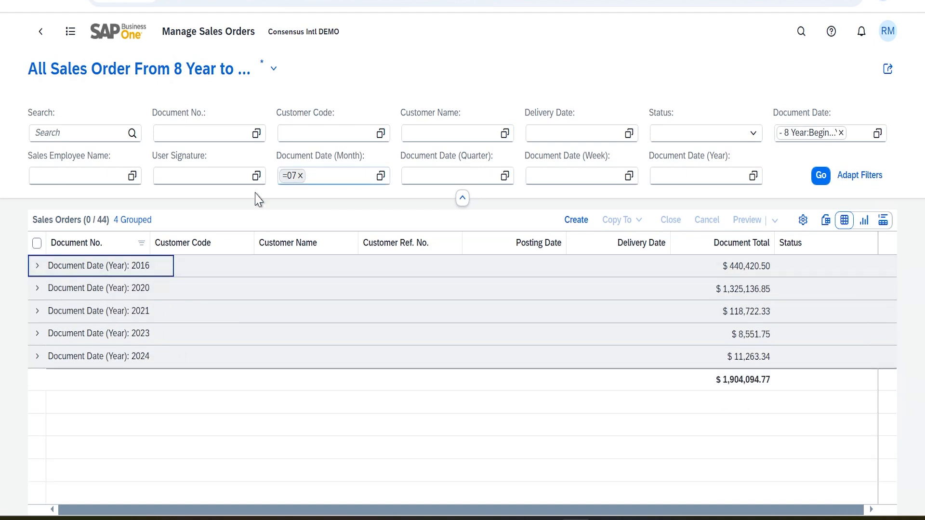
{"action": "left_click", "coordinate": [38, 312]}
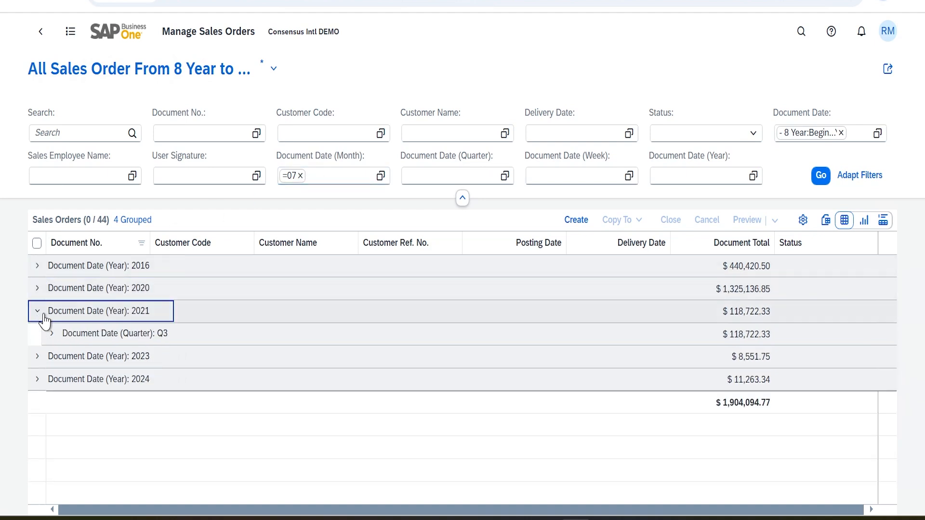
{"action": "left_click", "coordinate": [52, 337]}
{"action": "left_click", "coordinate": [40, 318]}
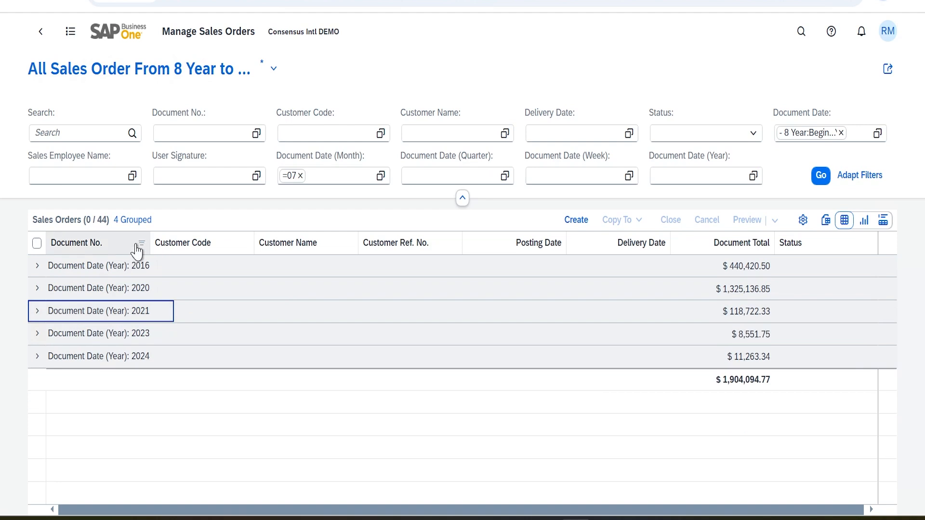
Step: Remove the Document Date (Quarter), (Month) and (Week) groupings and check the 2016 orders grouped by year only
{"action": "left_click", "coordinate": [133, 220]}
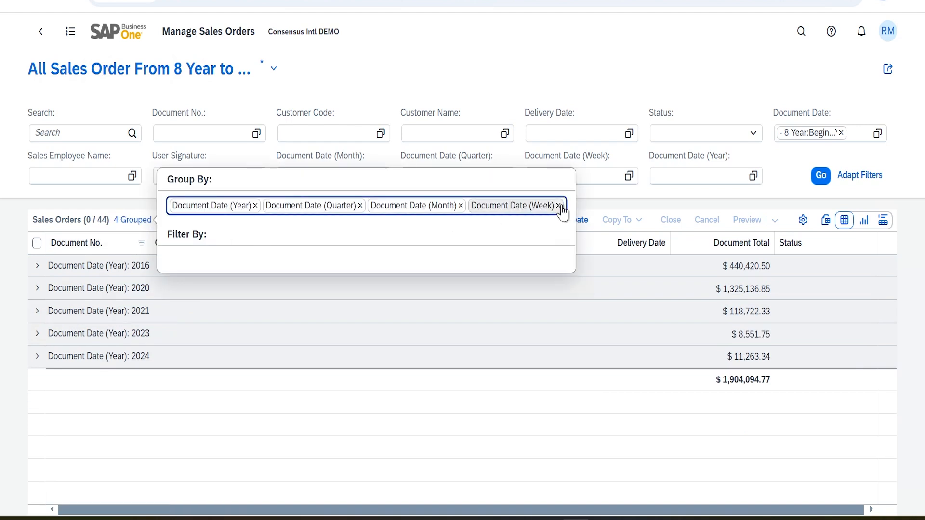
{"action": "left_click", "coordinate": [361, 206]}
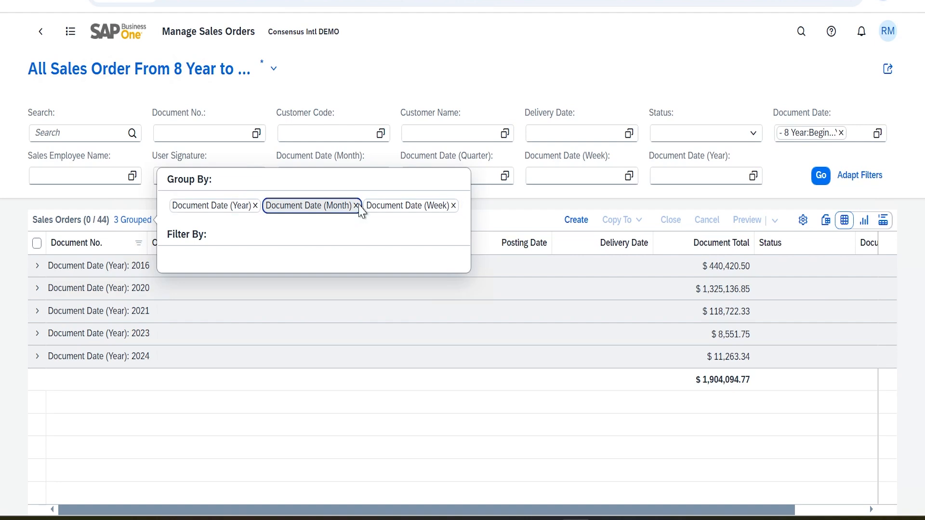
{"action": "left_click", "coordinate": [357, 206]}
{"action": "left_click", "coordinate": [354, 206]}
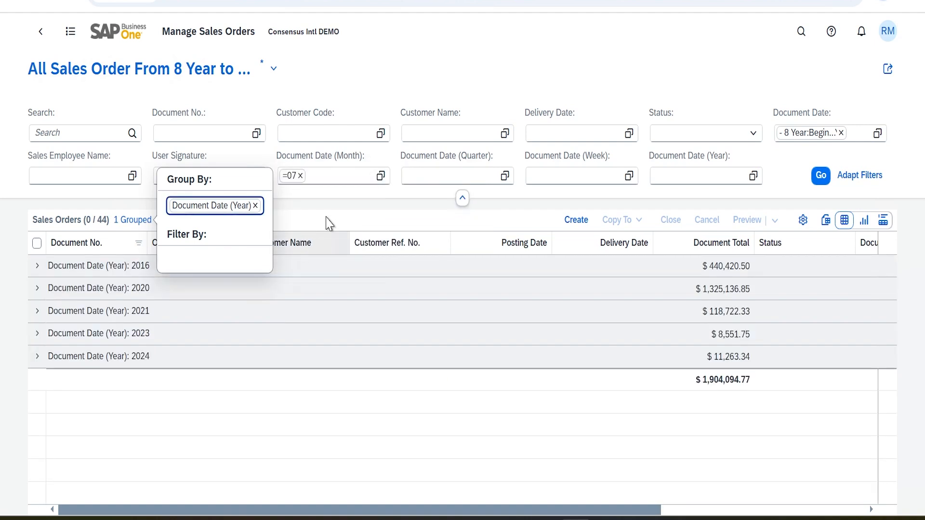
{"action": "left_click", "coordinate": [38, 271]}
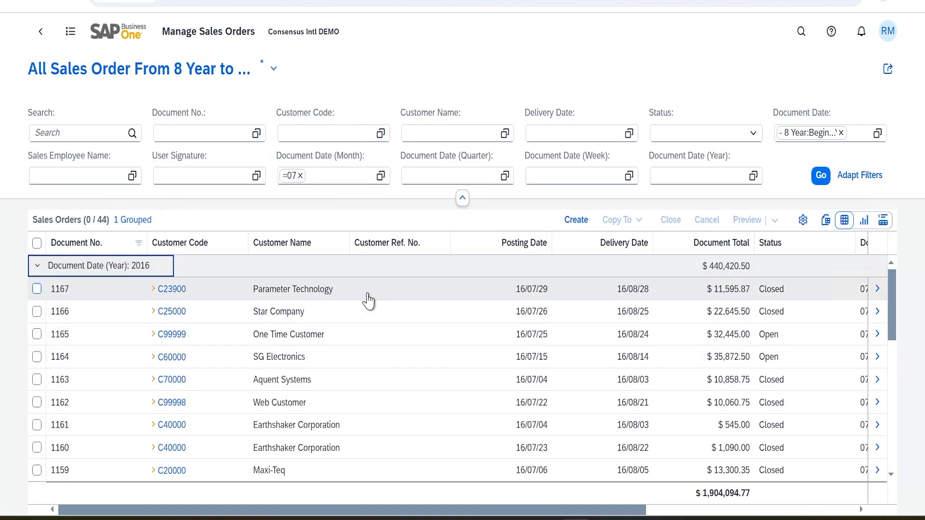
{"action": "left_click", "coordinate": [36, 272]}
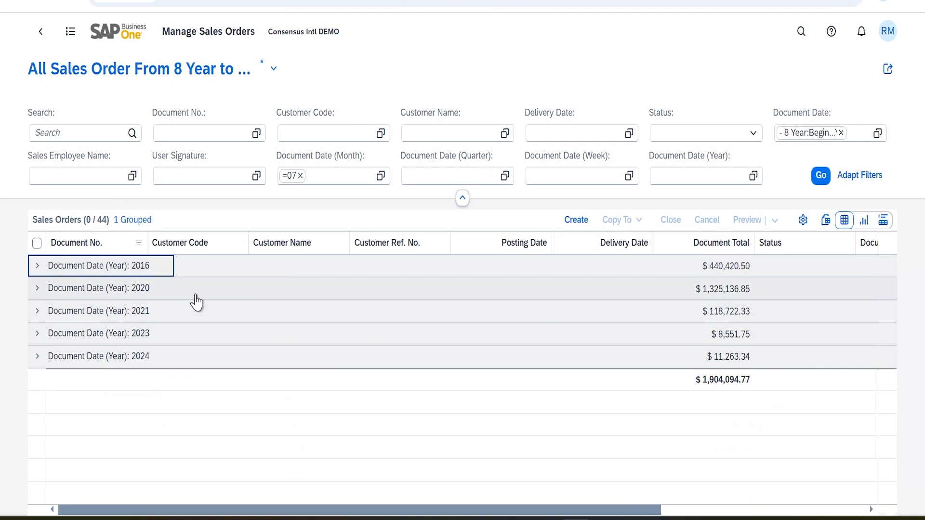
Step: Group the list again by Document Date (Quarter), (Month) and (Week) beneath the year level
{"action": "left_click_drag", "start_coordinate": [560, 511], "coordinate": [819, 510]}
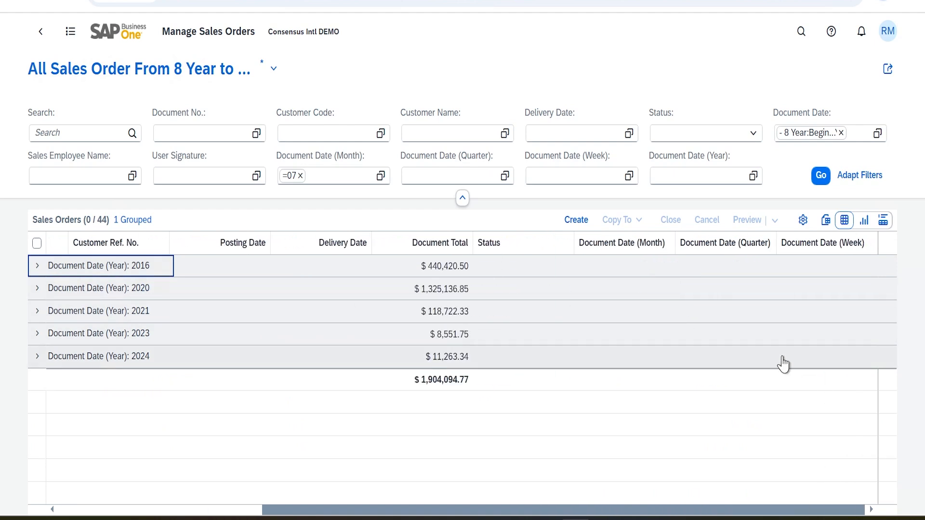
{"action": "left_click", "coordinate": [720, 243]}
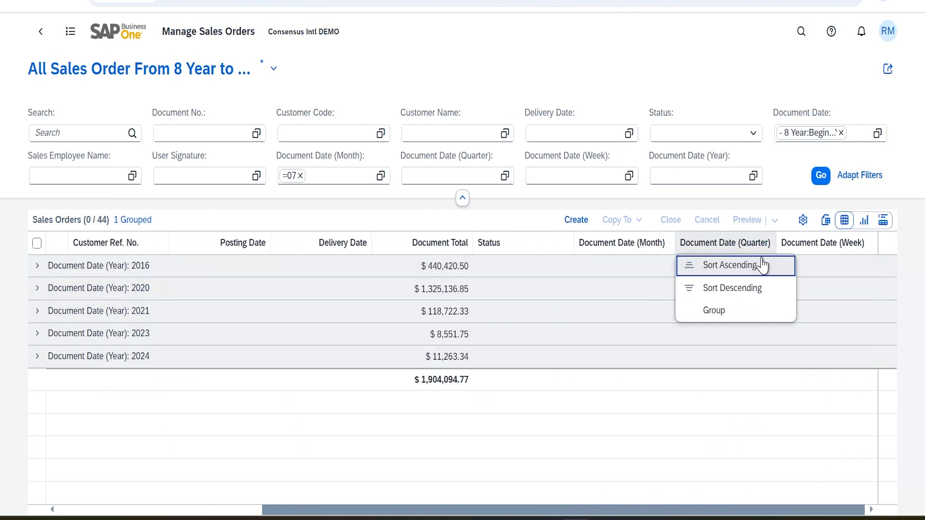
{"action": "left_click", "coordinate": [668, 313]}
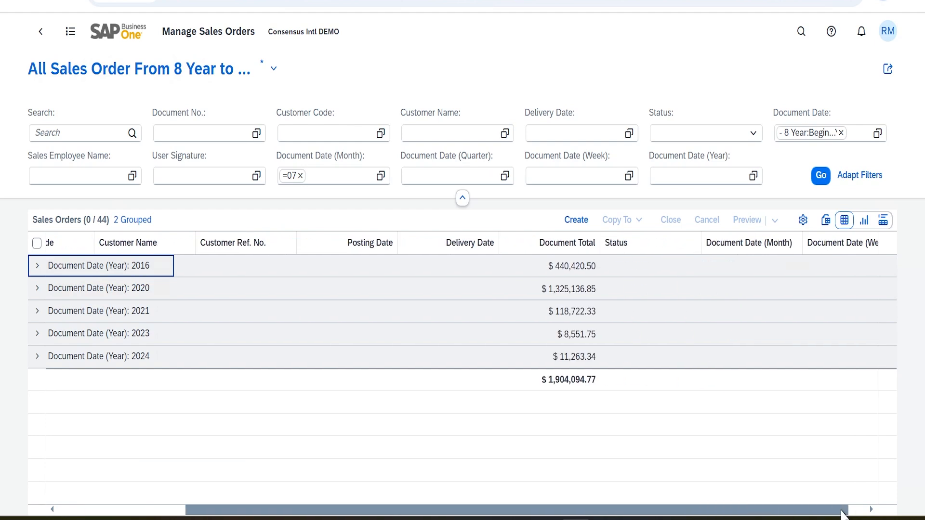
{"action": "left_click_drag", "start_coordinate": [704, 511], "coordinate": [848, 511]}
{"action": "left_click", "coordinate": [744, 248]}
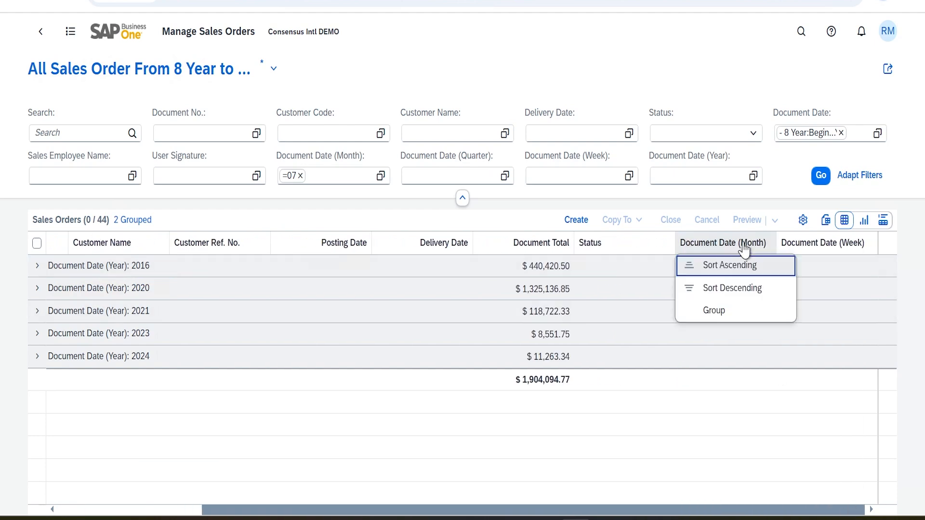
{"action": "left_click", "coordinate": [723, 312]}
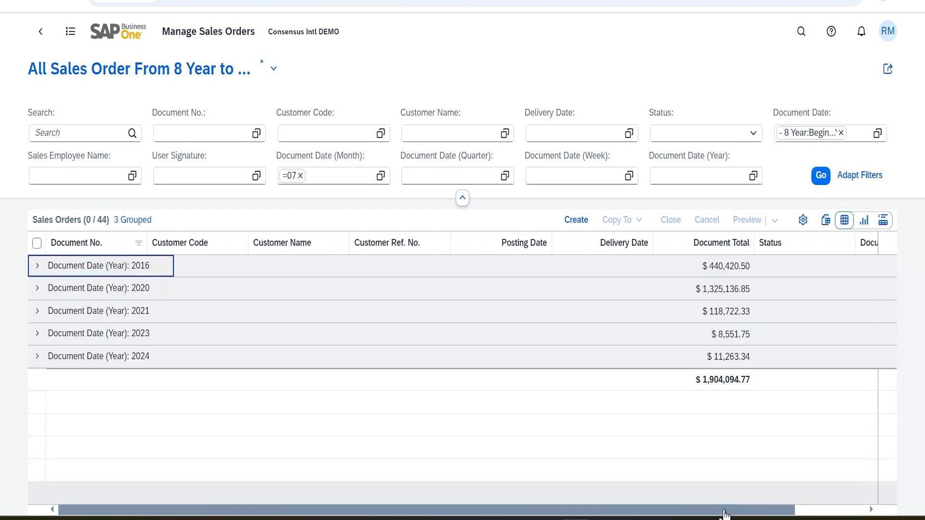
{"action": "left_click_drag", "start_coordinate": [723, 511], "coordinate": [847, 511]}
{"action": "left_click", "coordinate": [822, 244]}
{"action": "left_click", "coordinate": [810, 311]}
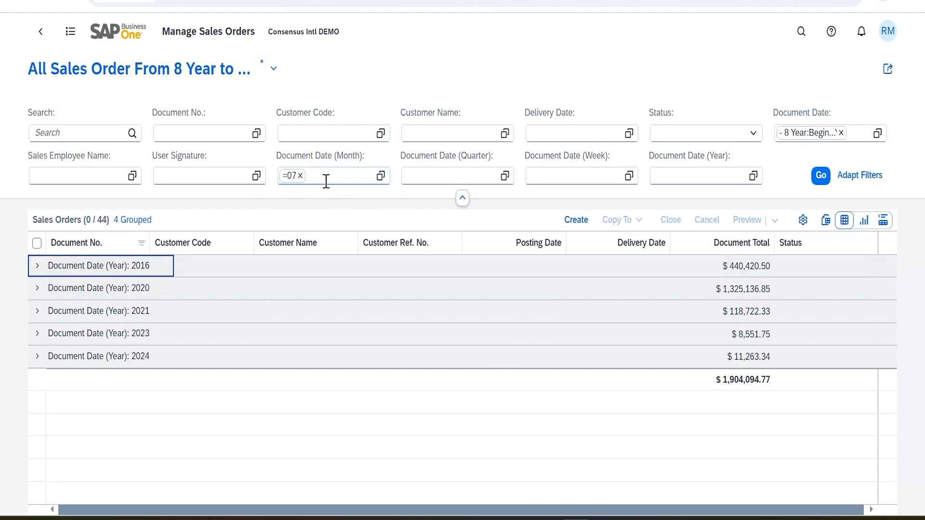
Step: Replace the month filter with Document Date (Quarter) Q1...Q2 and check the quarters under year 2016
{"action": "left_click", "coordinate": [300, 176]}
{"action": "left_click", "coordinate": [446, 176]}
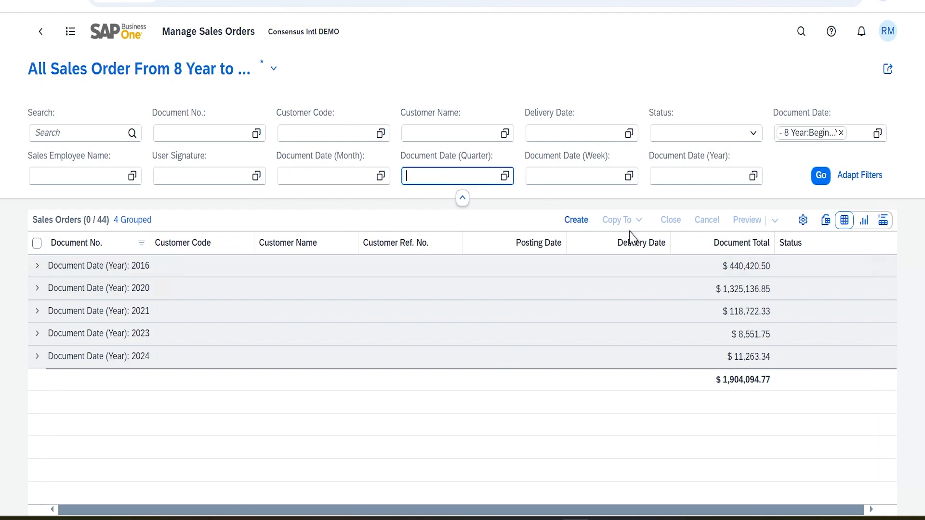
{"action": "type", "text": "Q1...Q2"}
{"action": "left_click", "coordinate": [822, 176]}
{"action": "left_click", "coordinate": [37, 266]}
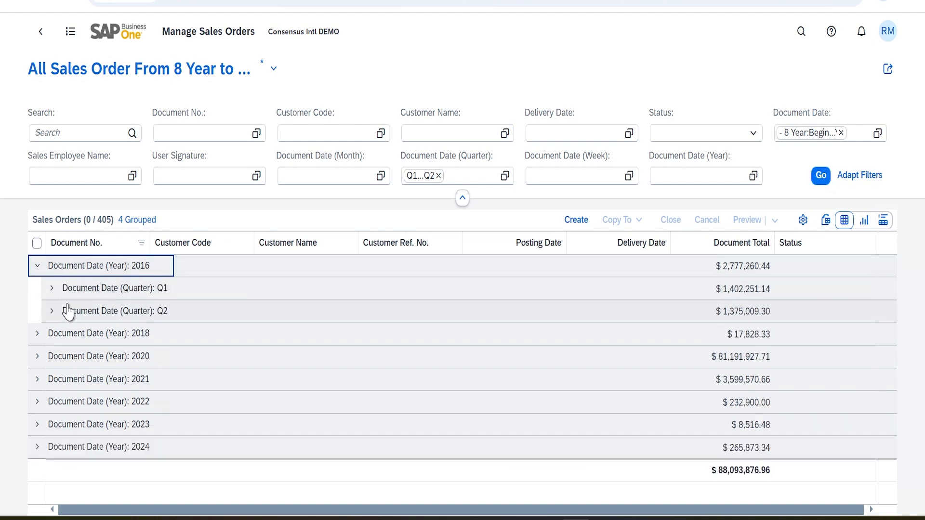
{"action": "left_click", "coordinate": [37, 266]}
Step: Additionally filter the sales orders by the Document Date (Week) range 2...6
{"action": "left_click", "coordinate": [606, 177]}
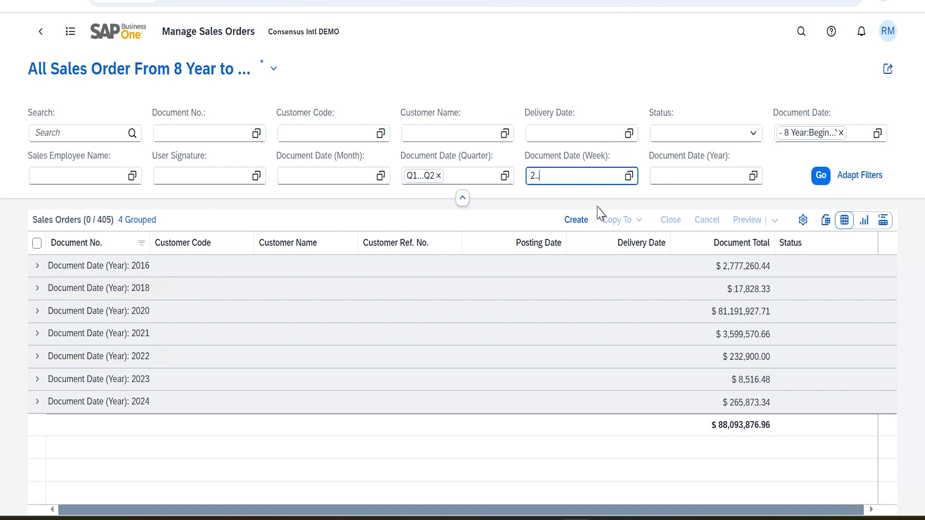
{"action": "key", "text": "Return"}
Step: Drill into year 2016, quarter Q1, month 01 and week 53 to examine the matching orders, and collapse the groups again
{"action": "left_click", "coordinate": [37, 265]}
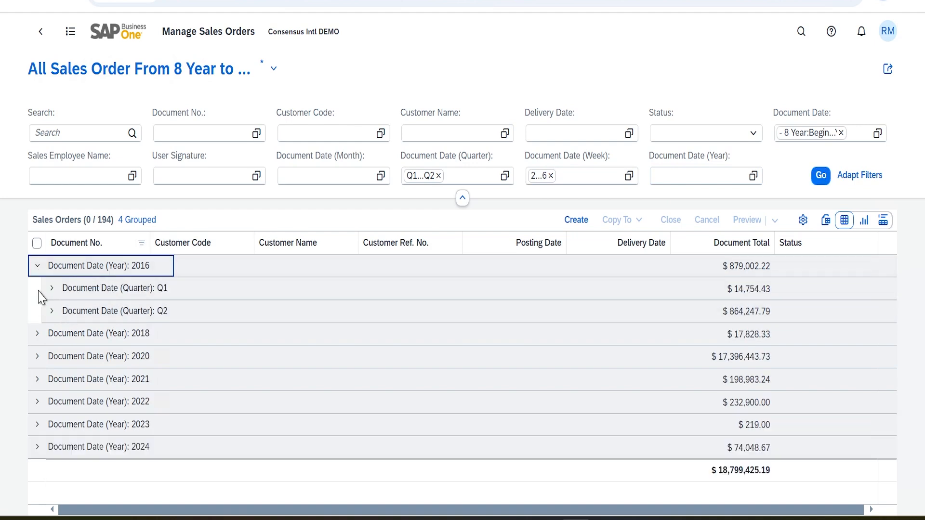
{"action": "left_click", "coordinate": [51, 288]}
{"action": "left_click", "coordinate": [64, 333]}
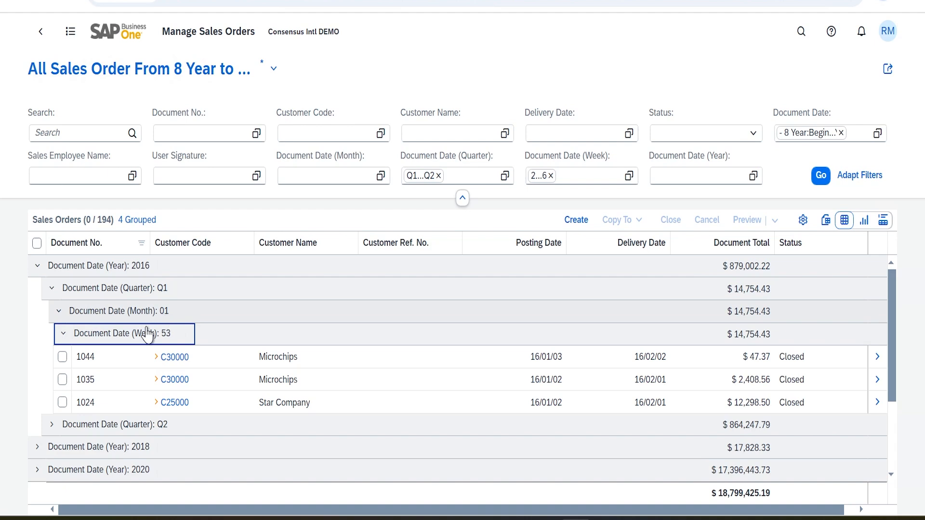
{"action": "left_click", "coordinate": [63, 335]}
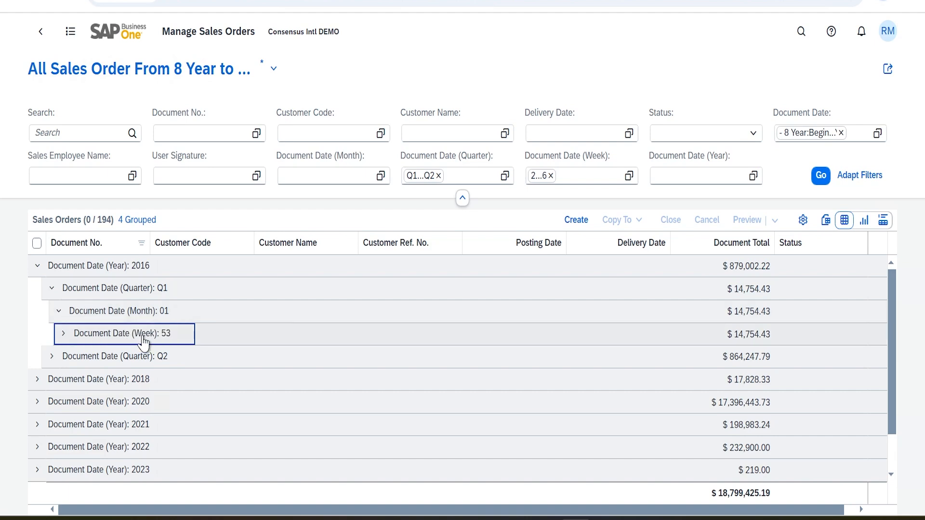
{"action": "left_click", "coordinate": [52, 288]}
{"action": "left_click", "coordinate": [37, 266]}
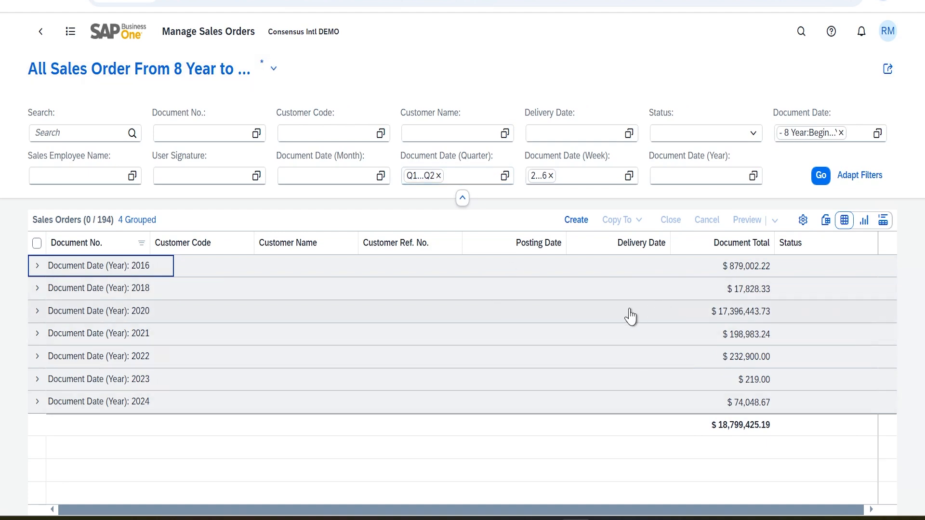
Step: Switch the filtered sales orders from the table to the chart view
{"action": "left_click", "coordinate": [863, 228]}
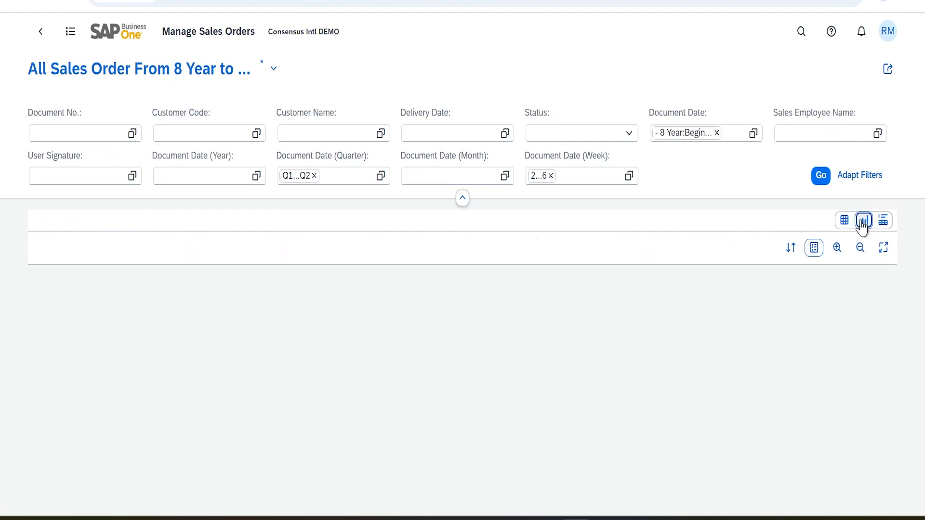
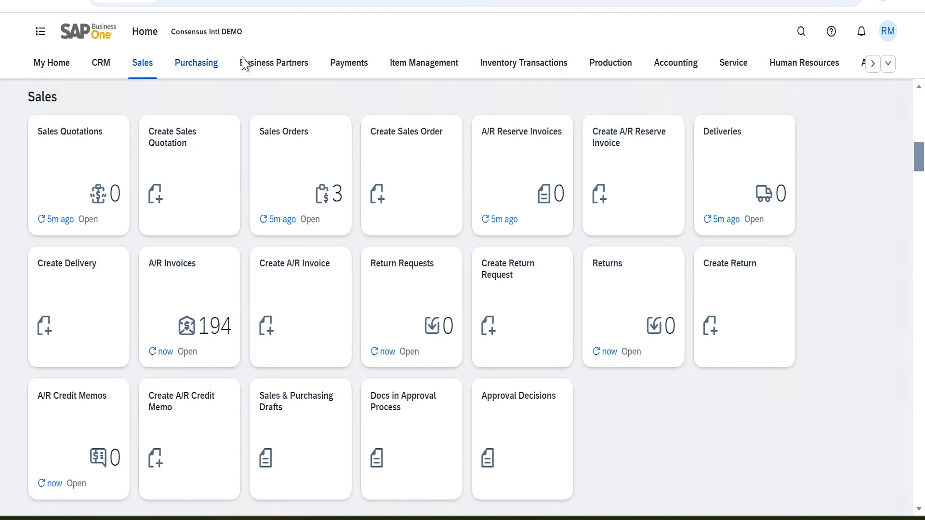
Step: Open the General Overview dashboard from the Analytics section of the home page
{"action": "left_click", "coordinate": [871, 65]}
{"action": "left_click", "coordinate": [443, 67]}
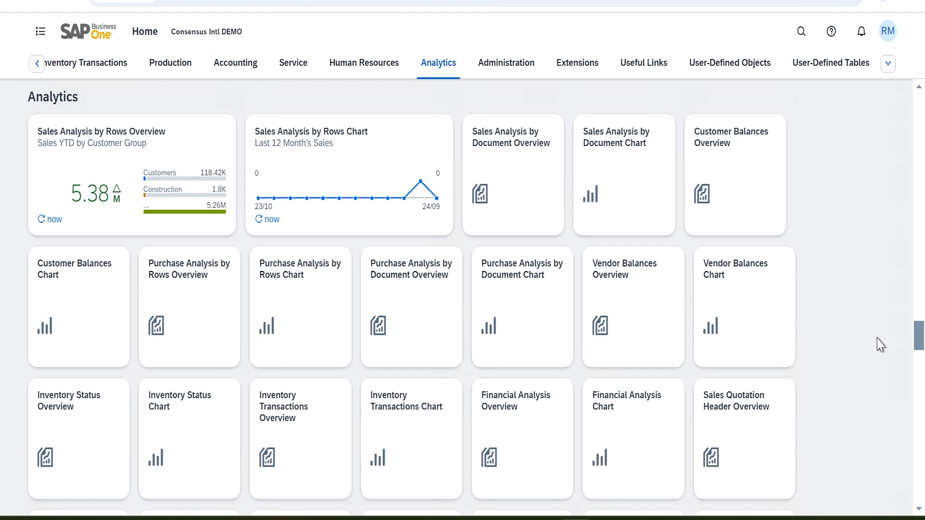
{"action": "scroll", "coordinate": [880, 346], "scroll_direction": "down", "scroll_amount": 5}
{"action": "left_click", "coordinate": [641, 273]}
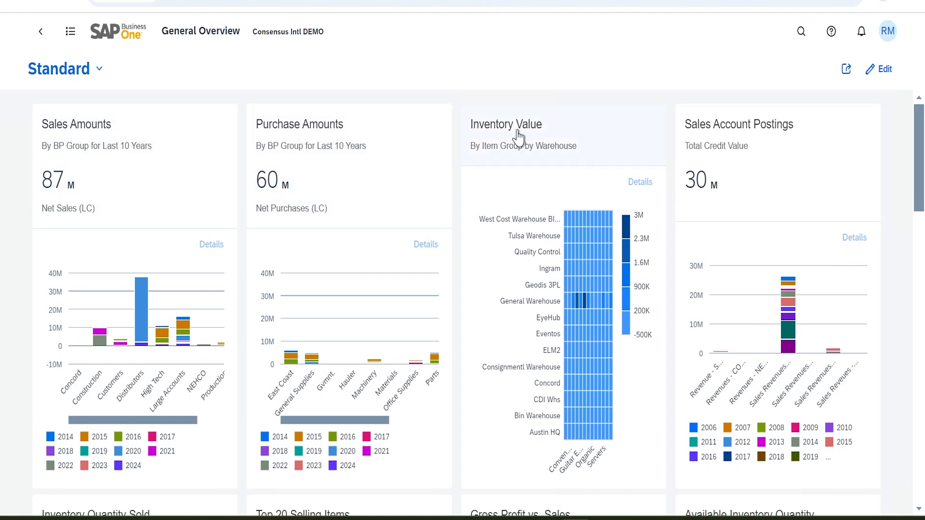
Step: Look through the dashboard's cards, view the detailed chart behind the Sales Amounts card, and return to the overview
{"action": "scroll", "coordinate": [765, 145], "scroll_direction": "down", "scroll_amount": 5}
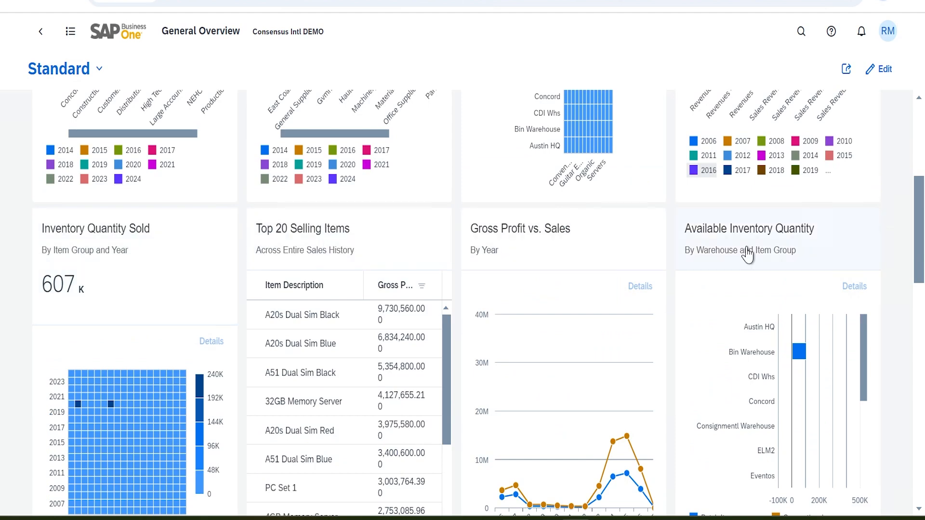
{"action": "scroll", "coordinate": [762, 257], "scroll_direction": "down", "scroll_amount": 8}
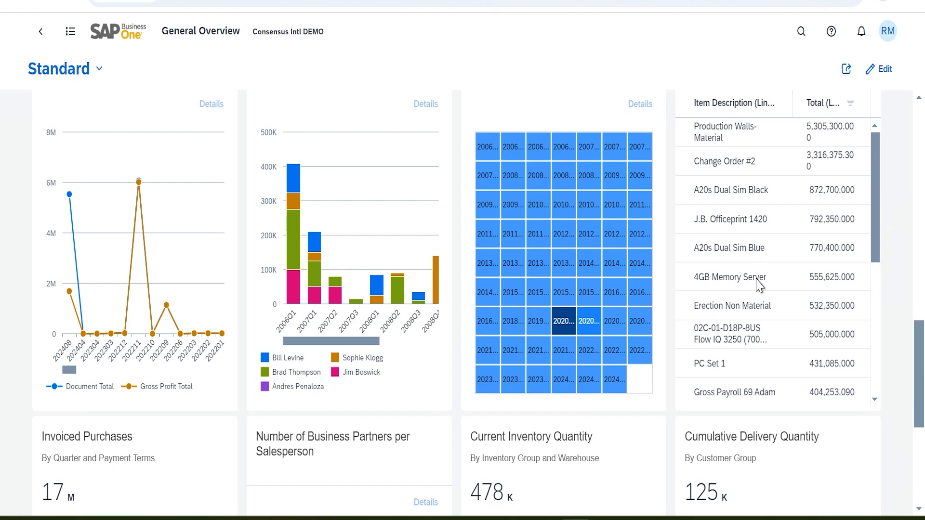
{"action": "scroll", "coordinate": [759, 274], "scroll_direction": "down", "scroll_amount": 5}
{"action": "scroll", "coordinate": [855, 355], "scroll_direction": "up", "scroll_amount": 10}
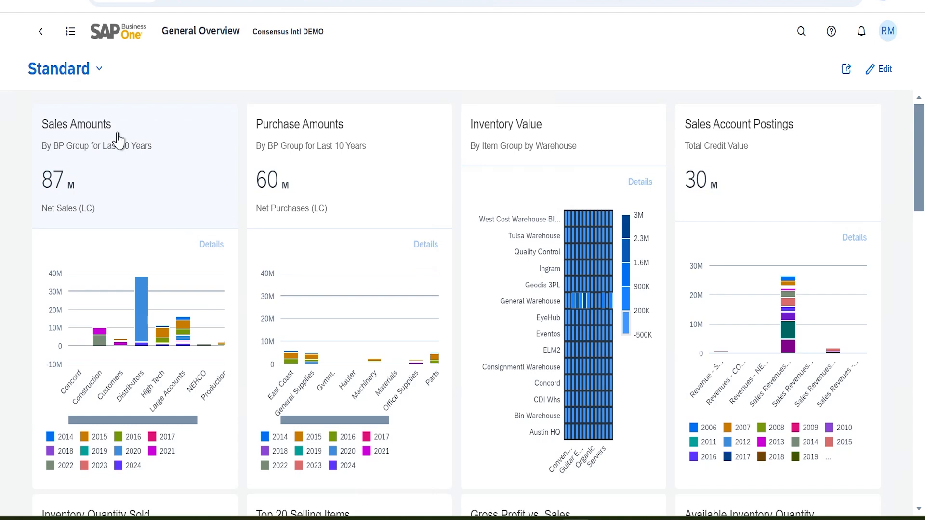
{"action": "left_click", "coordinate": [168, 165]}
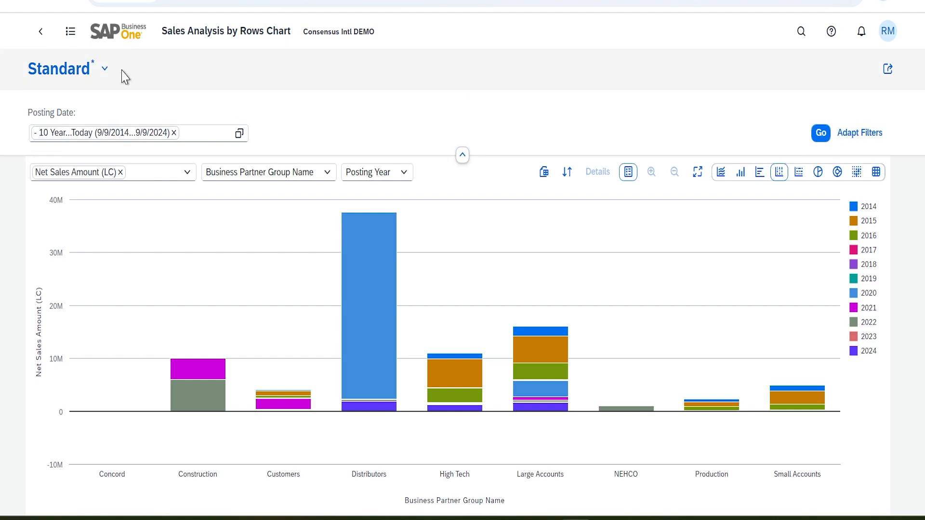
{"action": "left_click", "coordinate": [41, 32]}
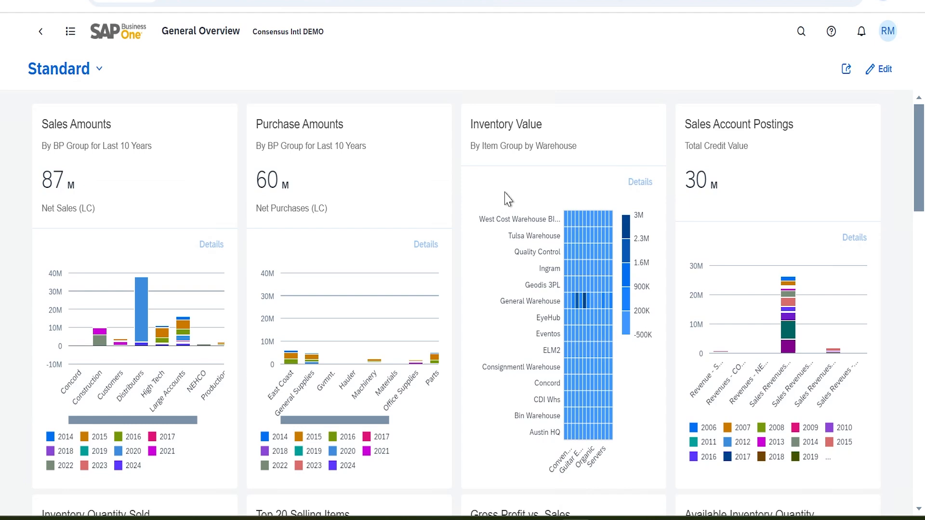
Step: Put the dashboard into edit mode, open the Sales Amounts card for editing and examine its available data sources
{"action": "left_click", "coordinate": [879, 70]}
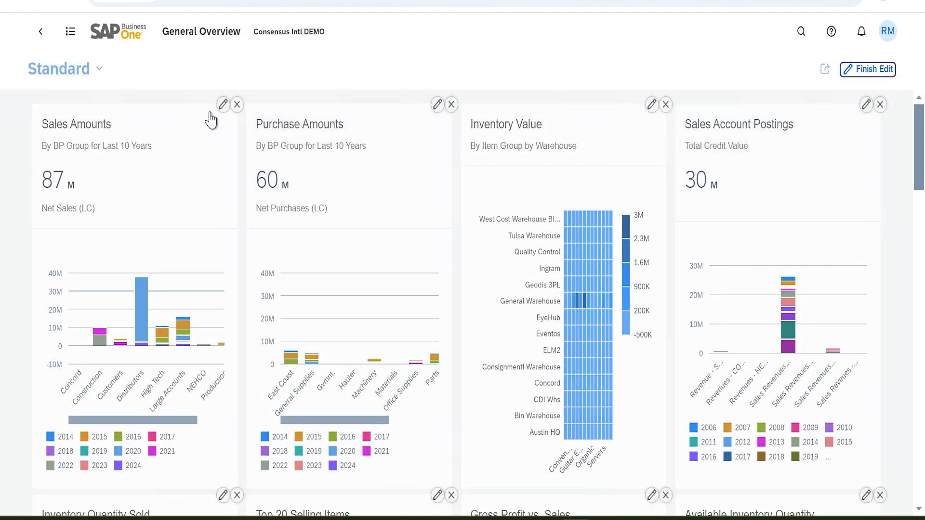
{"action": "left_click", "coordinate": [220, 107]}
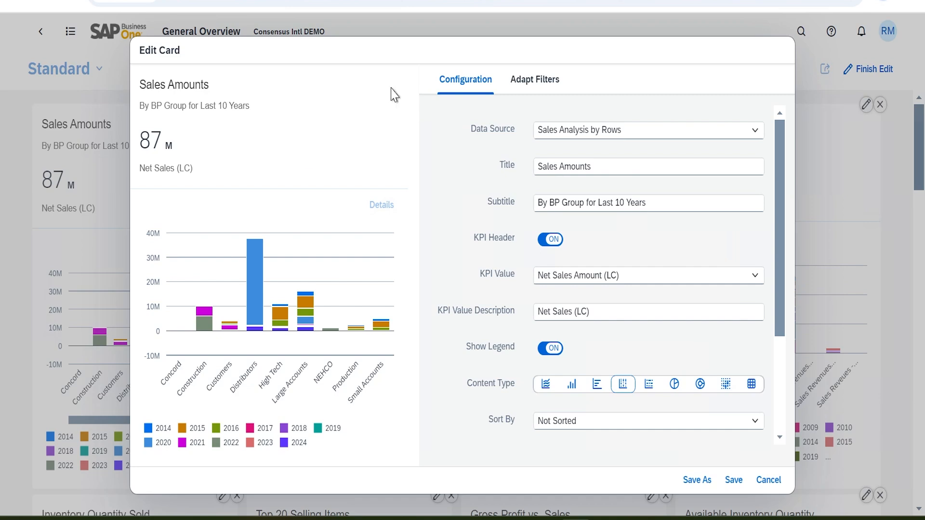
{"action": "mouse_move", "coordinate": [248, 137]}
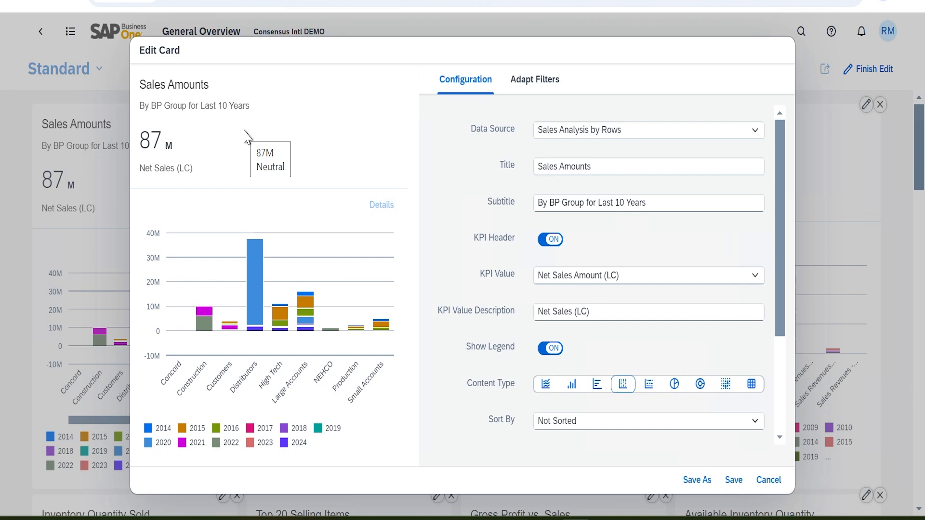
{"action": "left_click_drag", "start_coordinate": [779, 174], "coordinate": [802, 159]}
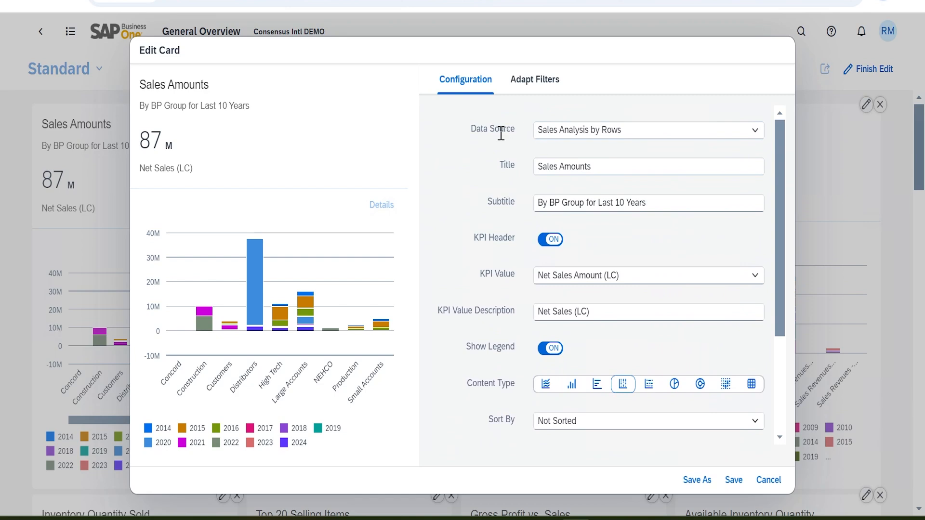
{"action": "left_click", "coordinate": [601, 128]}
{"action": "left_click", "coordinate": [755, 130]}
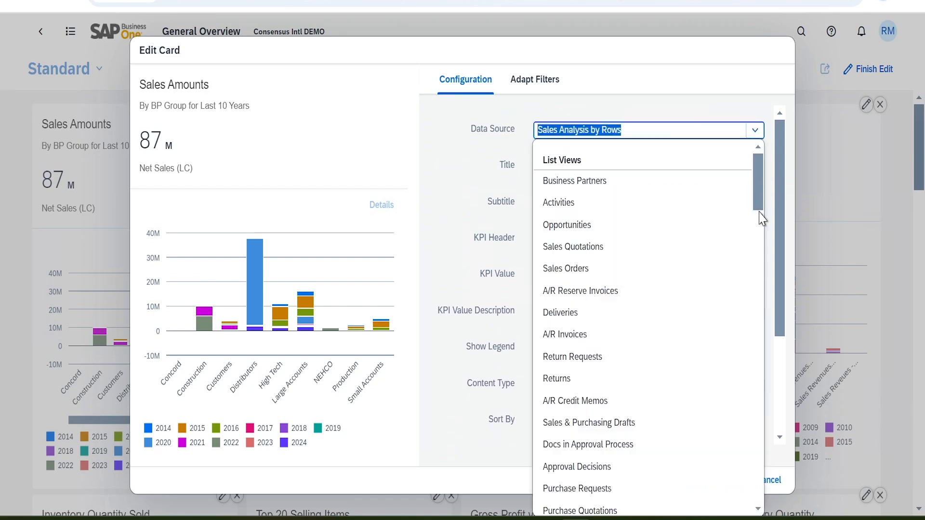
{"action": "left_click_drag", "start_coordinate": [760, 200], "coordinate": [742, 104]}
{"action": "left_click", "coordinate": [742, 106]}
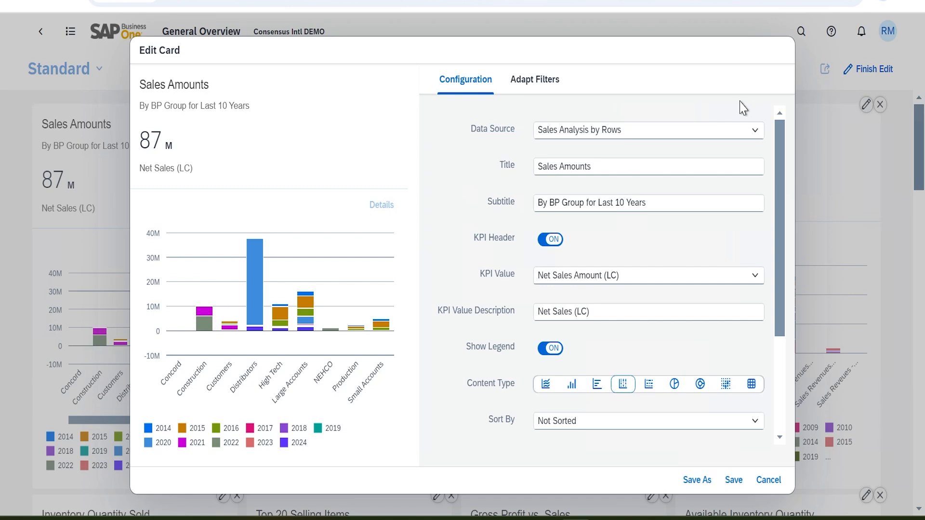
Step: Review the Sales Amounts card's measure, dimension and filter settings, and close it without saving
{"action": "scroll", "coordinate": [657, 289], "scroll_direction": "down", "scroll_amount": 3}
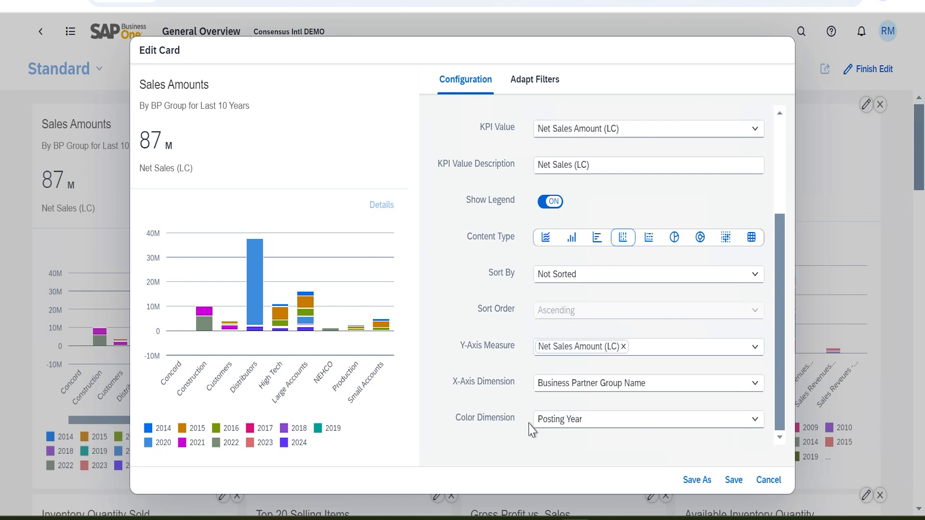
{"action": "scroll", "coordinate": [513, 305], "scroll_direction": "up", "scroll_amount": 3}
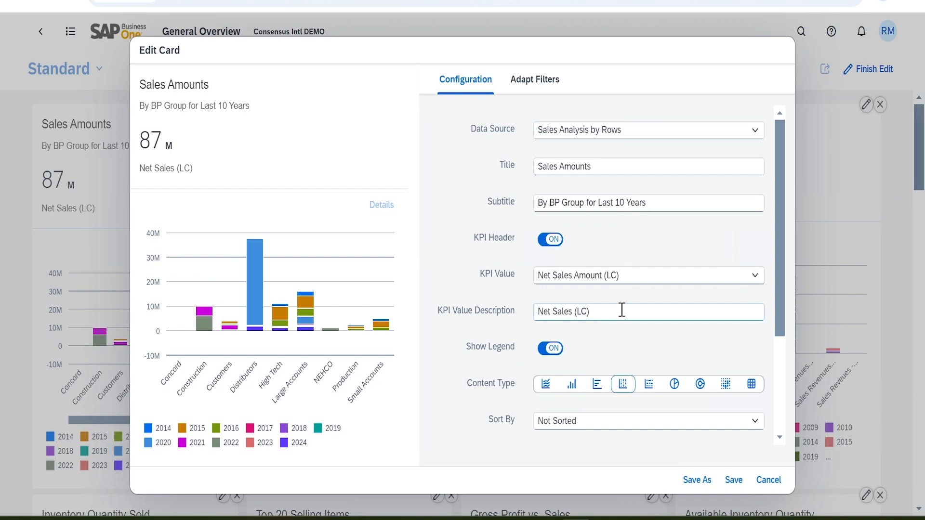
{"action": "left_click", "coordinate": [536, 80]}
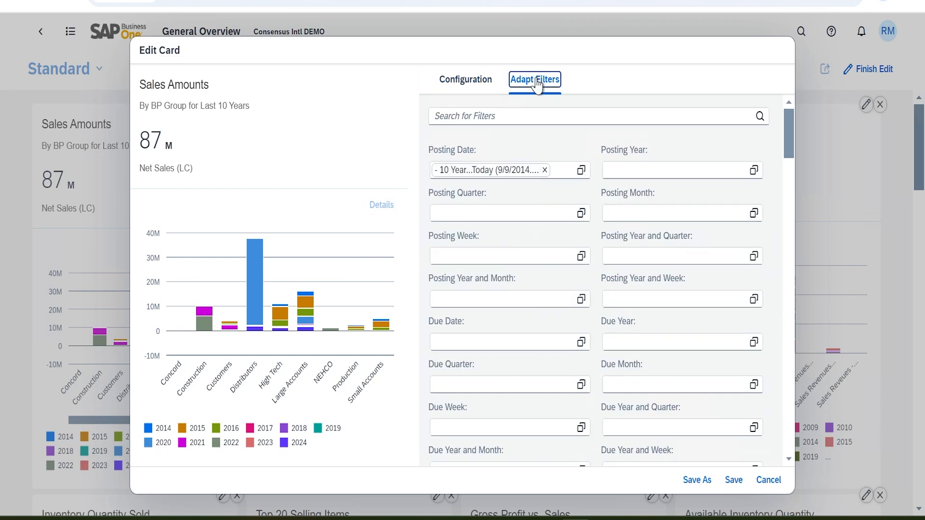
{"action": "left_click", "coordinate": [767, 481]}
Step: Start a new card at the end of the dashboard with Purchase Orders as its data source
{"action": "scroll", "coordinate": [664, 388], "scroll_direction": "down", "scroll_amount": 15}
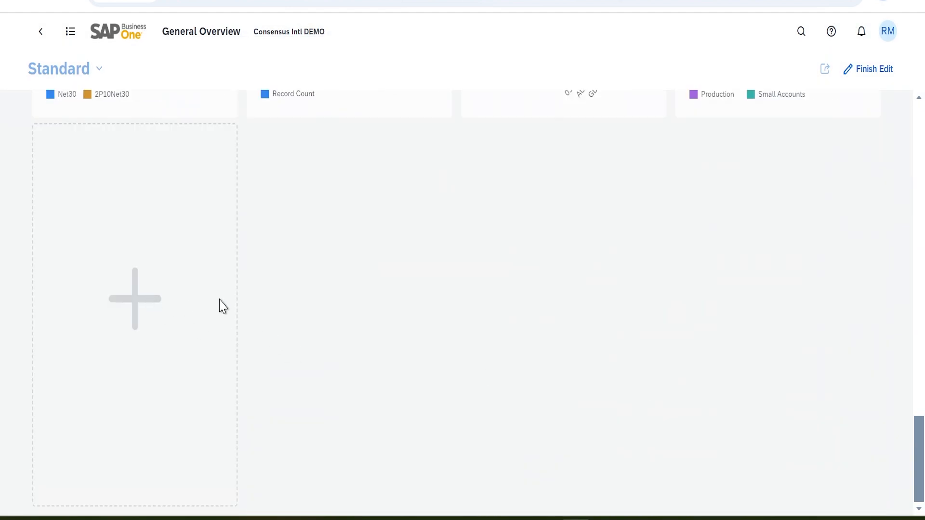
{"action": "left_click", "coordinate": [223, 306]}
{"action": "left_click", "coordinate": [755, 131]}
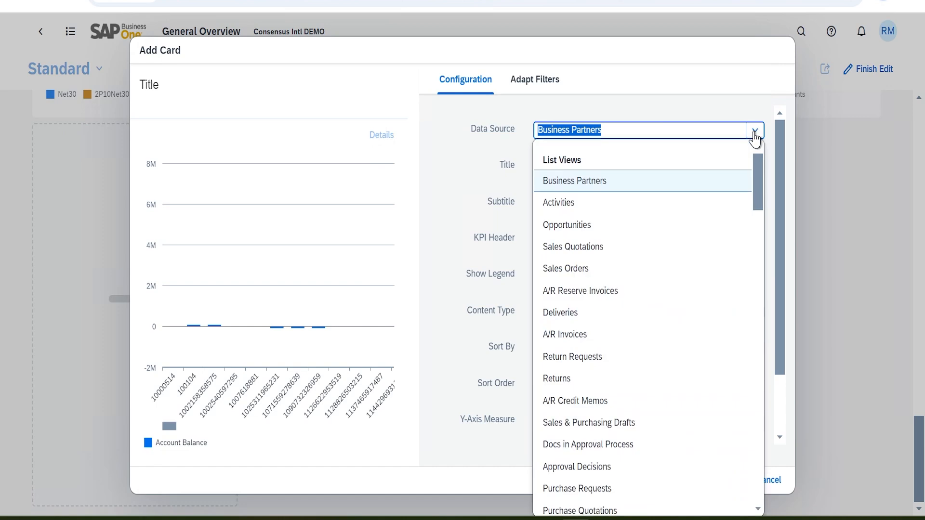
{"action": "scroll", "coordinate": [660, 289], "scroll_direction": "down", "scroll_amount": 10}
{"action": "scroll", "coordinate": [644, 303], "scroll_direction": "up", "scroll_amount": 6}
{"action": "scroll", "coordinate": [644, 300], "scroll_direction": "down", "scroll_amount": 3}
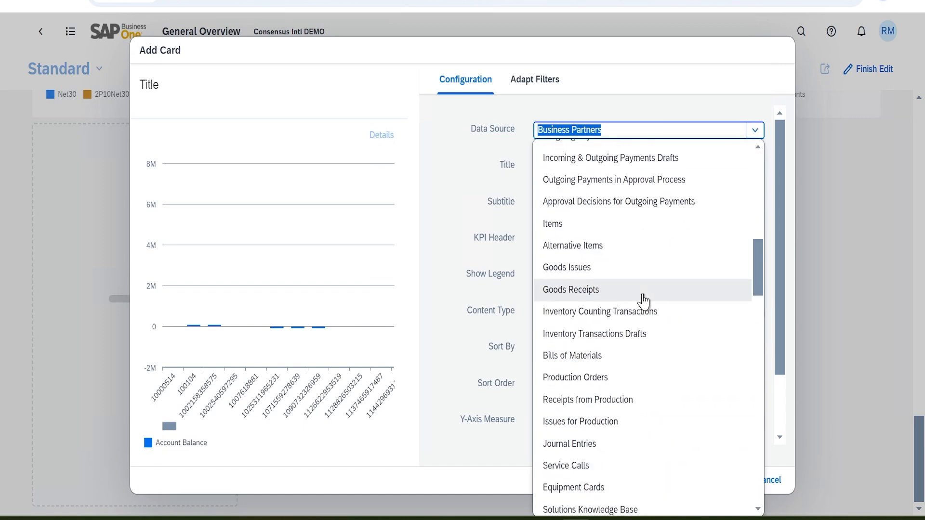
{"action": "scroll", "coordinate": [612, 270], "scroll_direction": "up", "scroll_amount": 6}
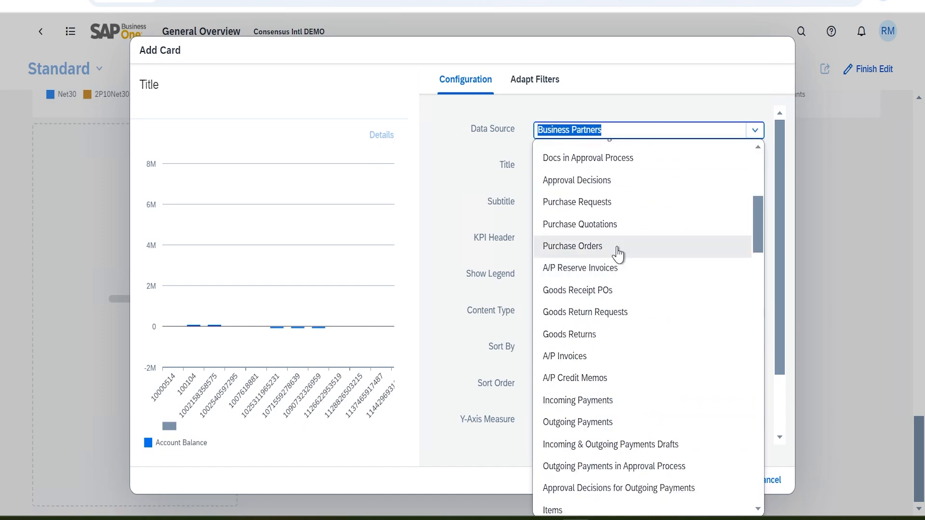
{"action": "left_click", "coordinate": [618, 254]}
Step: Title the new card "Purchase Order by Doc Total" and give it the subtitle "# Of Documents x Doc Total"
{"action": "left_click", "coordinate": [584, 166]}
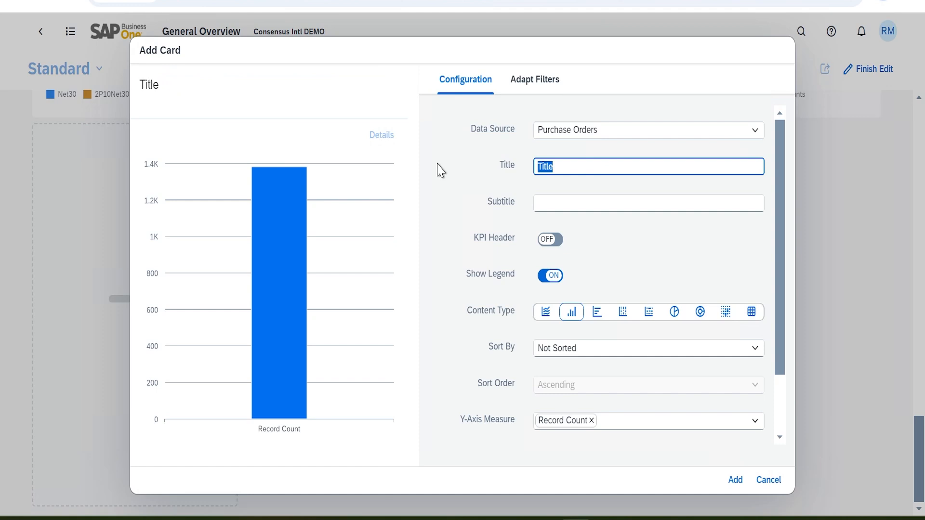
{"action": "type", "text": "Purchase Order by Doc Total"}
{"action": "key", "text": "Tab"}
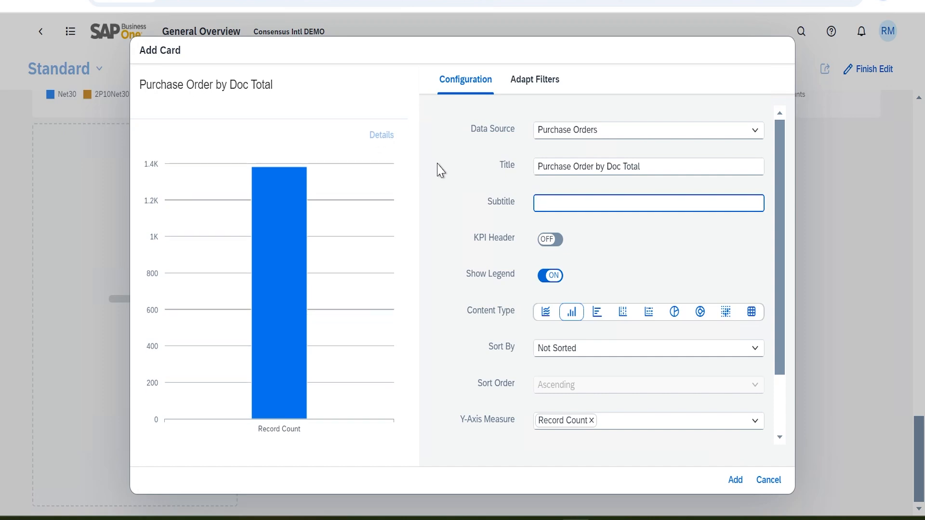
{"action": "type", "text": "# Of Documents x Doc Tot"}
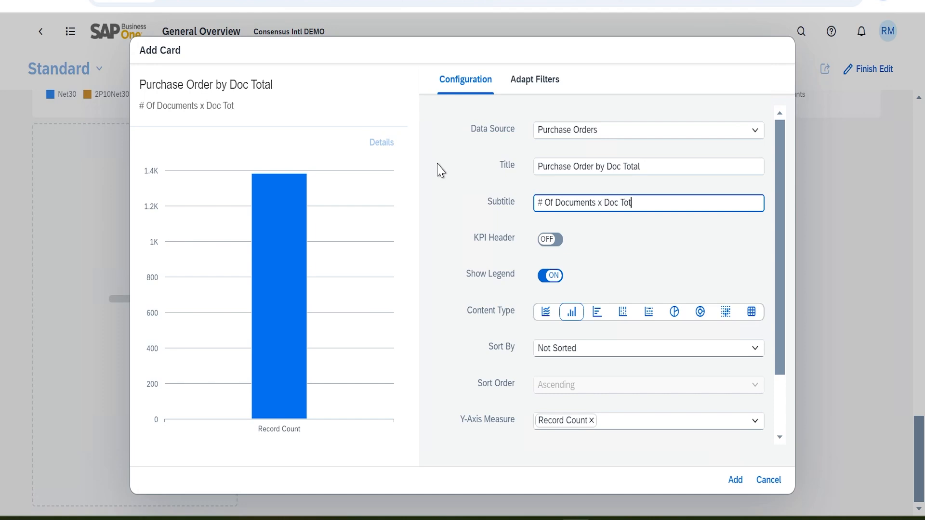
Step: Enable the card's KPI header with Document Total as the value and "Total Purchased" as the description
{"action": "left_click", "coordinate": [550, 240]}
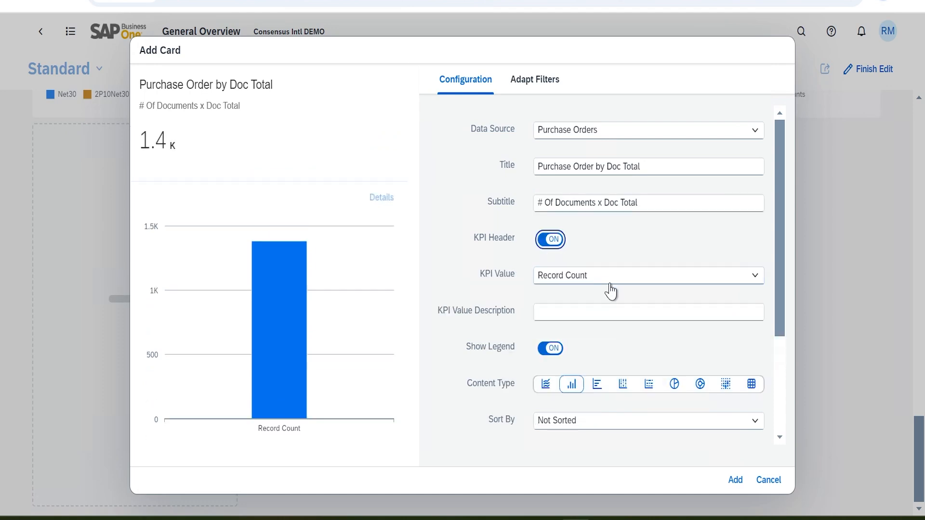
{"action": "left_click", "coordinate": [611, 288]}
{"action": "left_click", "coordinate": [612, 112]}
{"action": "left_click", "coordinate": [621, 315]}
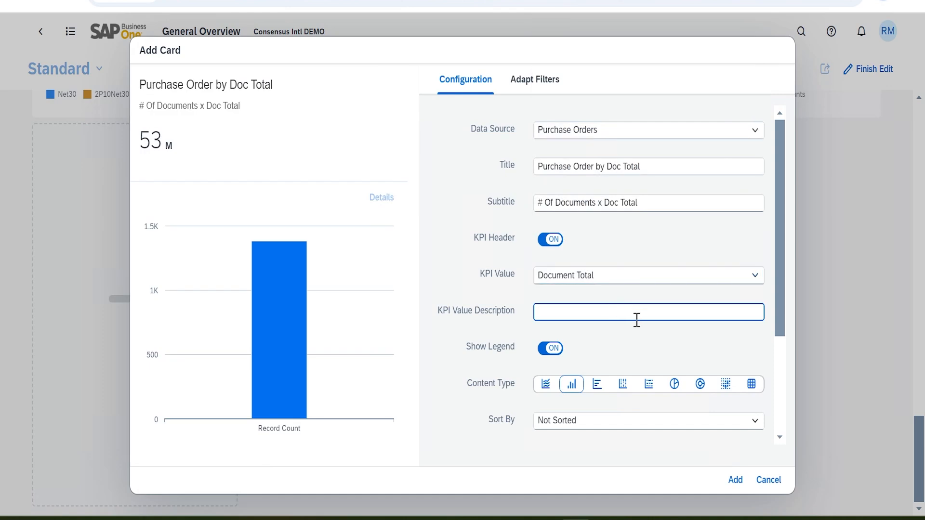
{"action": "type", "text": "Total Purc"}
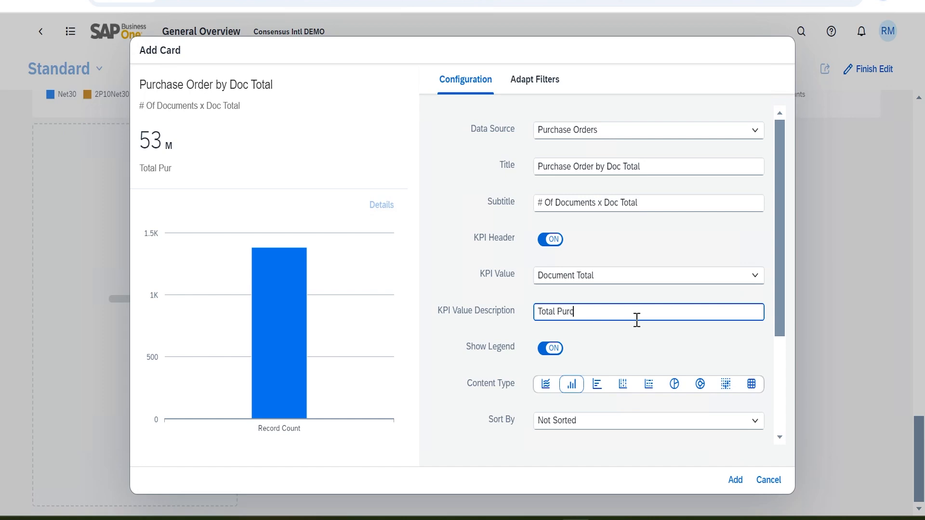
{"action": "type", "text": "hased"}
Step: Replace Record Count with Document Total as the card's Y-axis measure
{"action": "scroll", "coordinate": [636, 333], "scroll_direction": "down", "scroll_amount": 3}
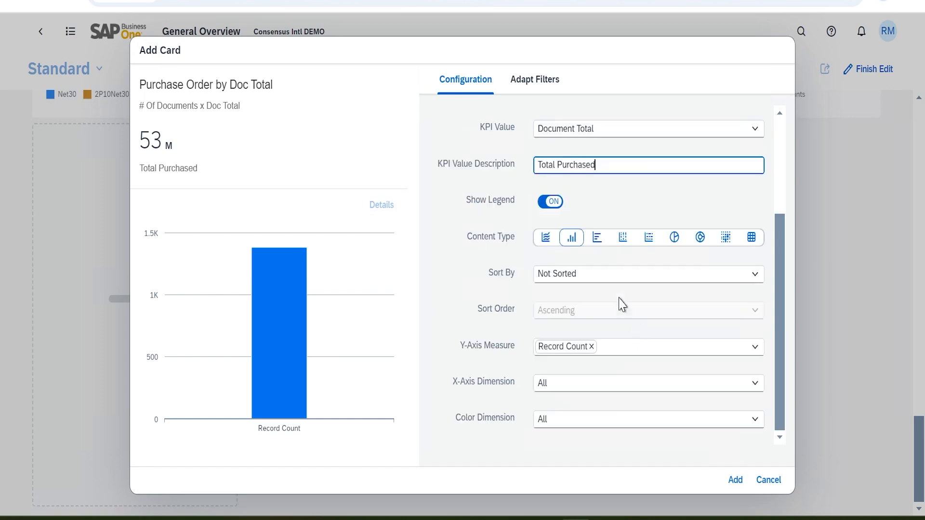
{"action": "left_click", "coordinate": [591, 347]}
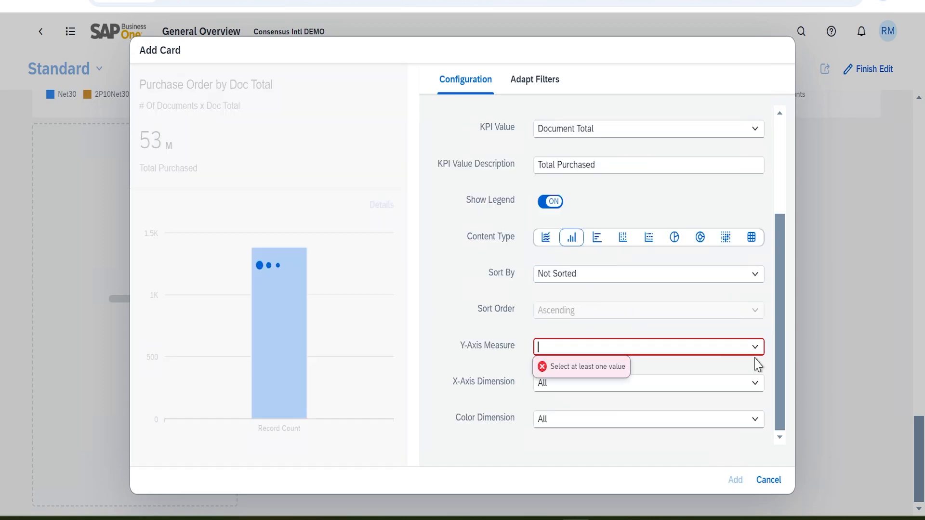
{"action": "left_click", "coordinate": [691, 346]}
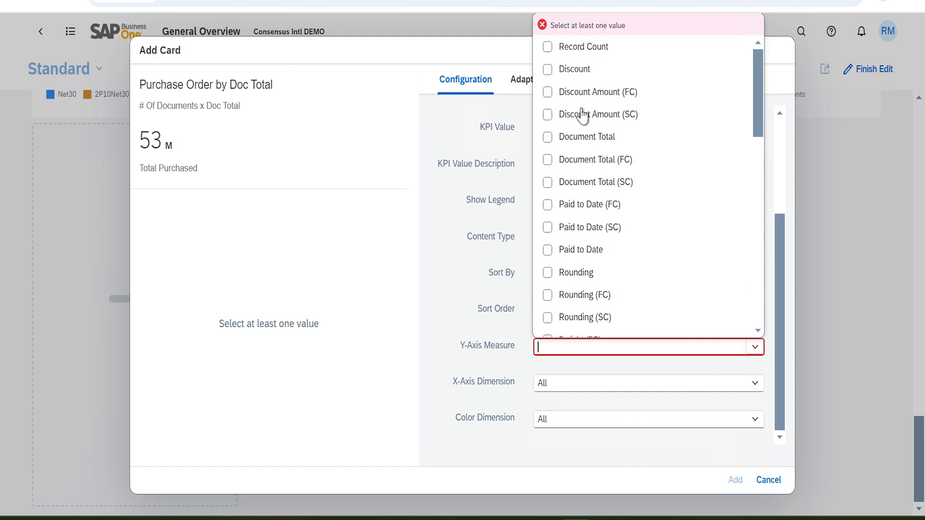
{"action": "left_click", "coordinate": [551, 138]}
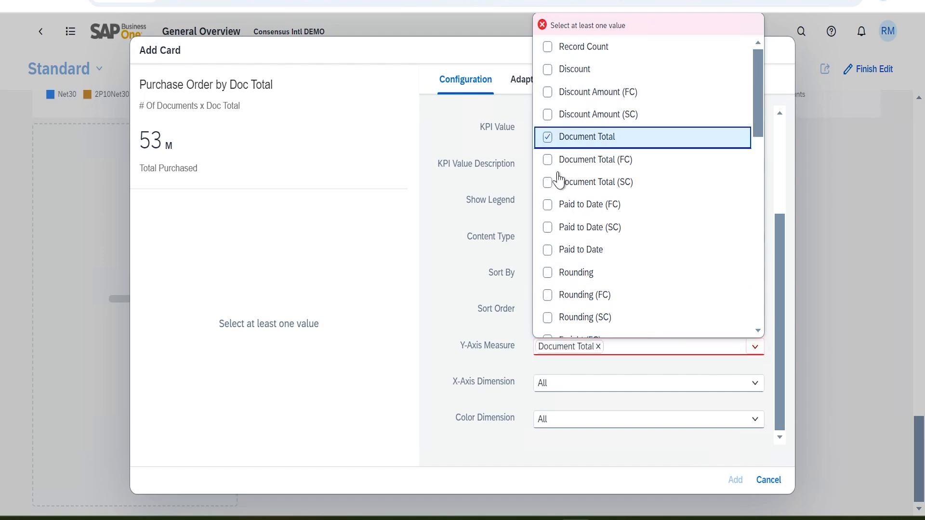
{"action": "left_click", "coordinate": [665, 368]}
Step: Set the card's X-Axis Dimension to Vendor Name
{"action": "left_click", "coordinate": [755, 390]}
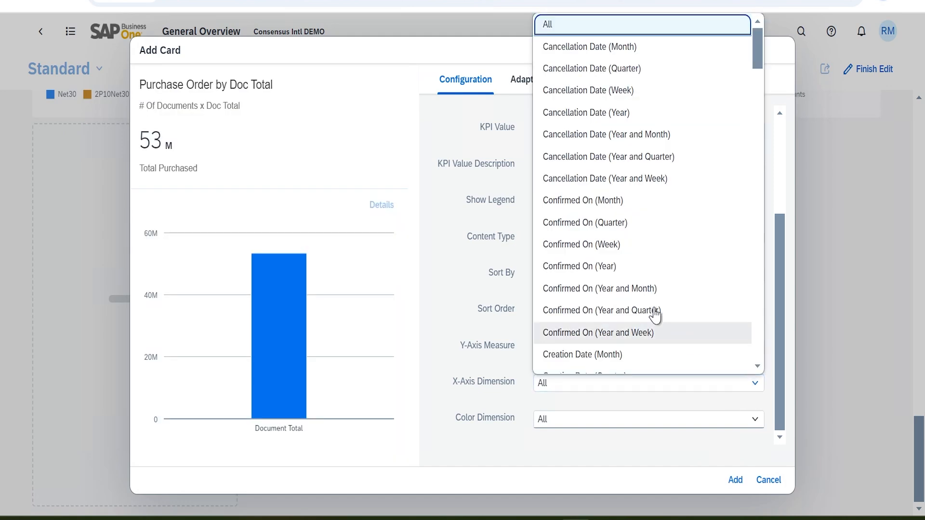
{"action": "scroll", "coordinate": [632, 225], "scroll_direction": "down", "scroll_amount": 10}
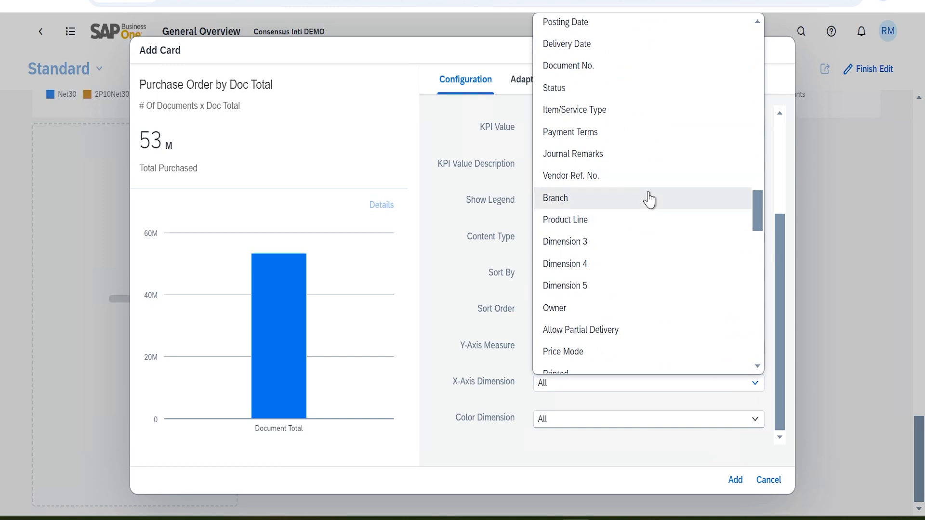
{"action": "scroll", "coordinate": [646, 199], "scroll_direction": "up", "scroll_amount": 5}
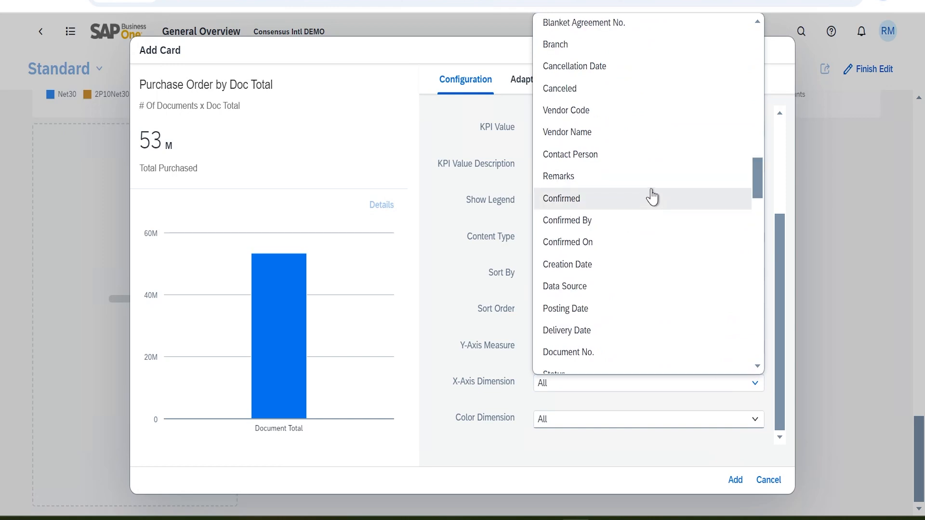
{"action": "scroll", "coordinate": [651, 198], "scroll_direction": "down", "scroll_amount": 15}
{"action": "left_click_drag", "start_coordinate": [758, 348], "coordinate": [762, 312]}
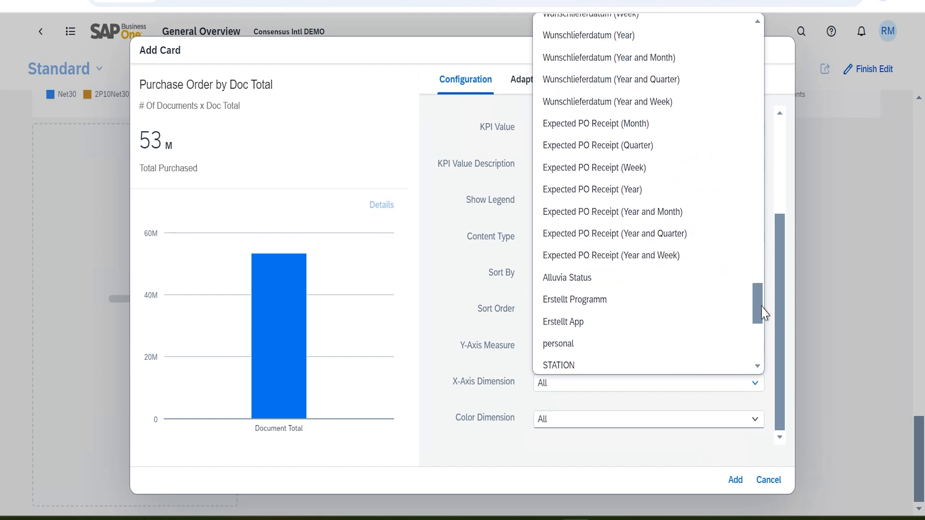
{"action": "left_click_drag", "start_coordinate": [763, 311], "coordinate": [754, 241]}
{"action": "scroll", "coordinate": [638, 291], "scroll_direction": "down", "scroll_amount": 10}
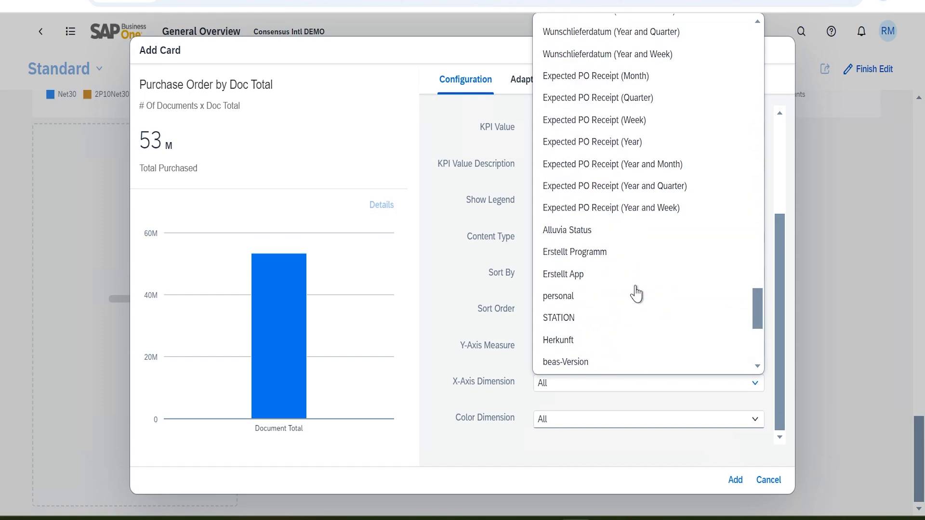
{"action": "left_click_drag", "start_coordinate": [764, 319], "coordinate": [770, 183]}
{"action": "left_click", "coordinate": [592, 177]}
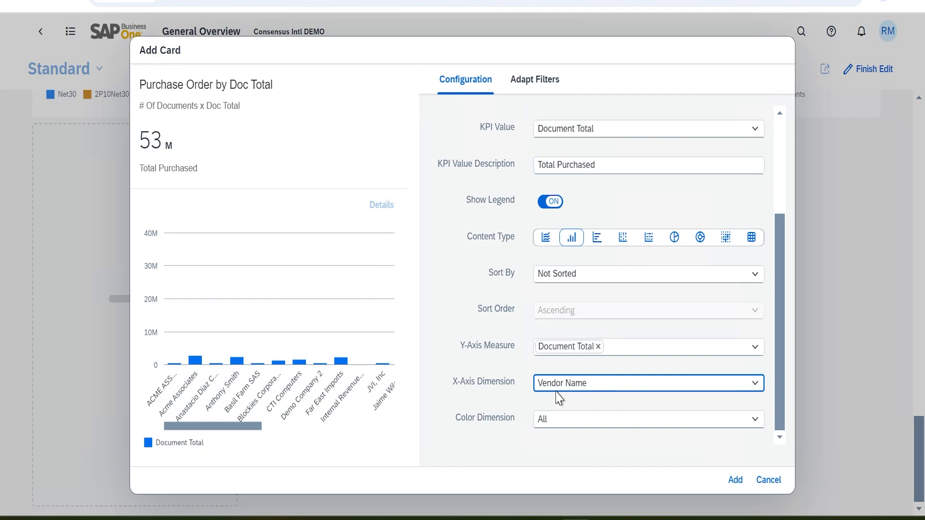
Step: Set the card's Color Dimension to Vendor Code
{"action": "left_click", "coordinate": [757, 423]}
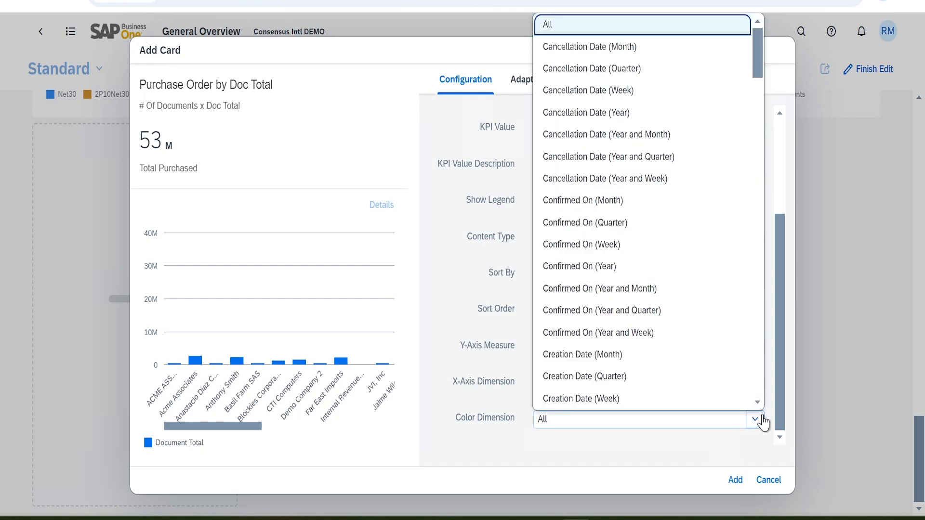
{"action": "left_click_drag", "start_coordinate": [760, 55], "coordinate": [760, 68]}
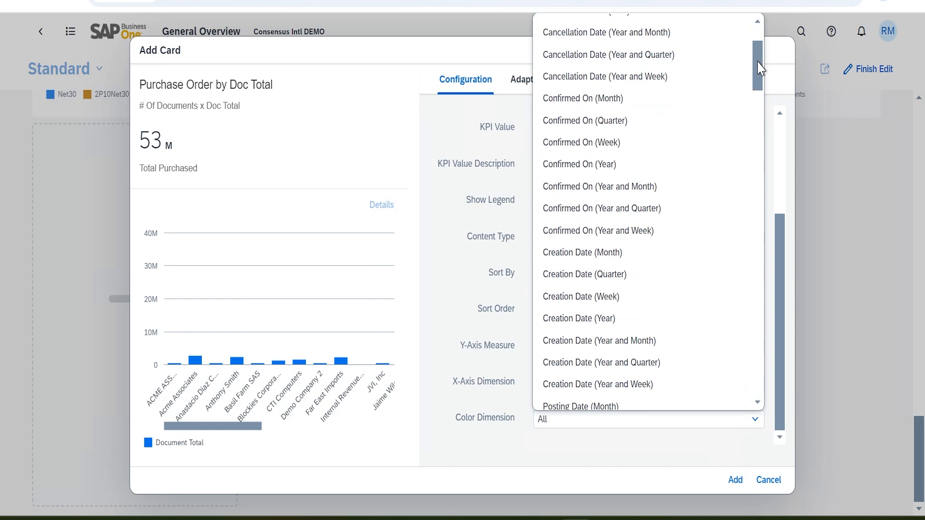
{"action": "key", "text": "v"}
{"action": "left_click_drag", "start_coordinate": [756, 168], "coordinate": [758, 179]}
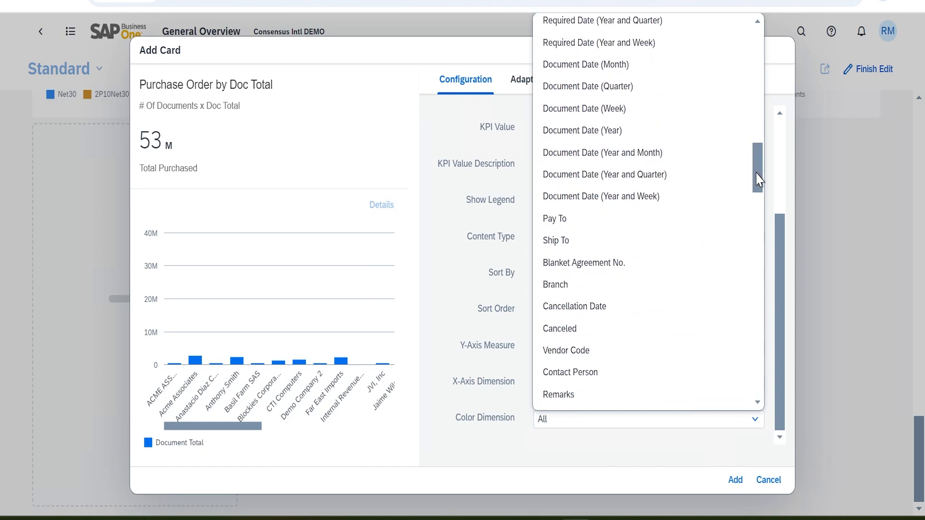
{"action": "key", "text": "v"}
{"action": "left_click", "coordinate": [609, 350]}
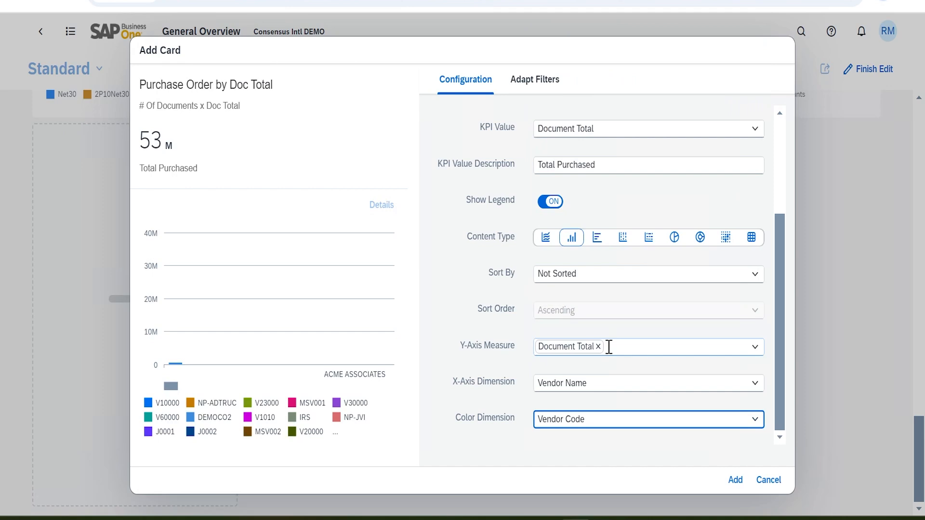
Step: Select the three vendors in the second column of the preview chart's legend and show their details
{"action": "left_click", "coordinate": [210, 404]}
{"action": "left_click", "coordinate": [216, 417]}
{"action": "left_click", "coordinate": [211, 434]}
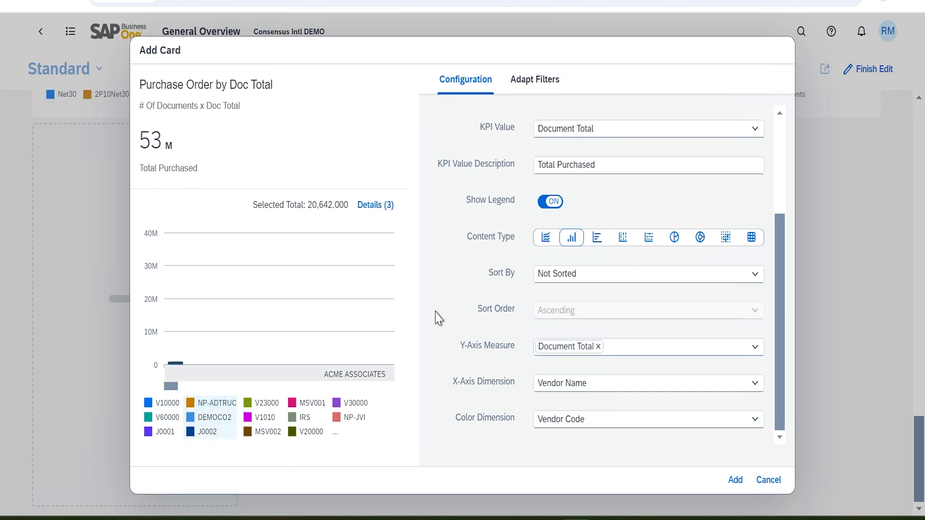
{"action": "left_click", "coordinate": [376, 206]}
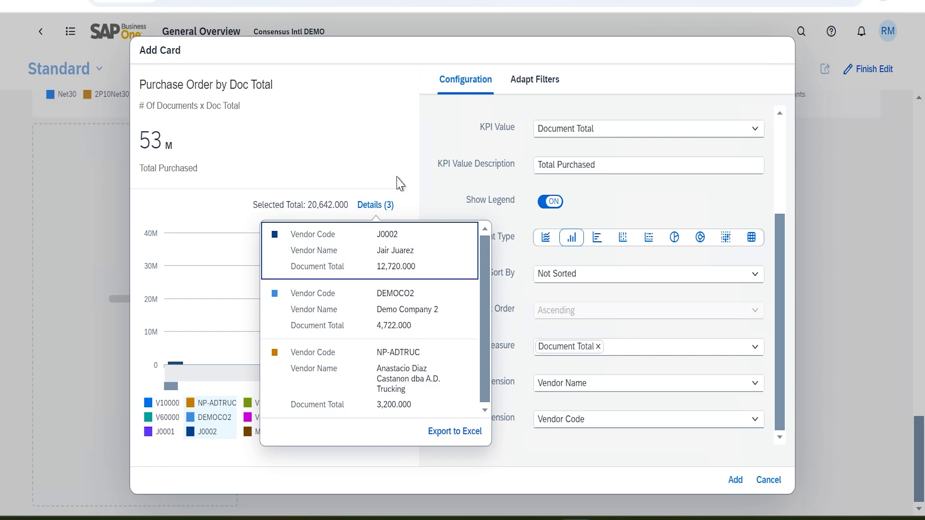
Step: Reset the card's Color Dimension to All
{"action": "left_click", "coordinate": [755, 419]}
{"action": "left_click_drag", "start_coordinate": [757, 169], "coordinate": [760, 29]}
{"action": "left_click", "coordinate": [602, 24]}
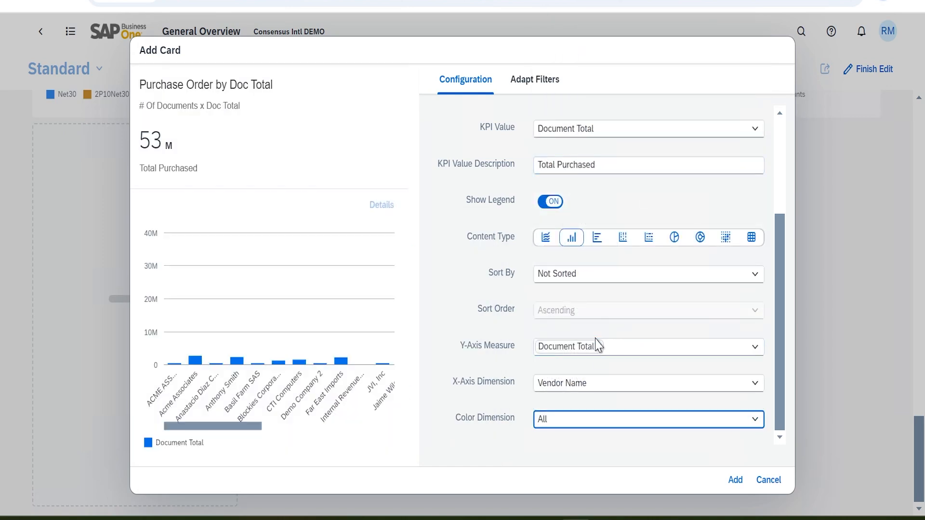
Step: Search the card's adaptable filters for "Document"
{"action": "scroll", "coordinate": [505, 323], "scroll_direction": "up", "scroll_amount": 3}
{"action": "left_click", "coordinate": [535, 79]}
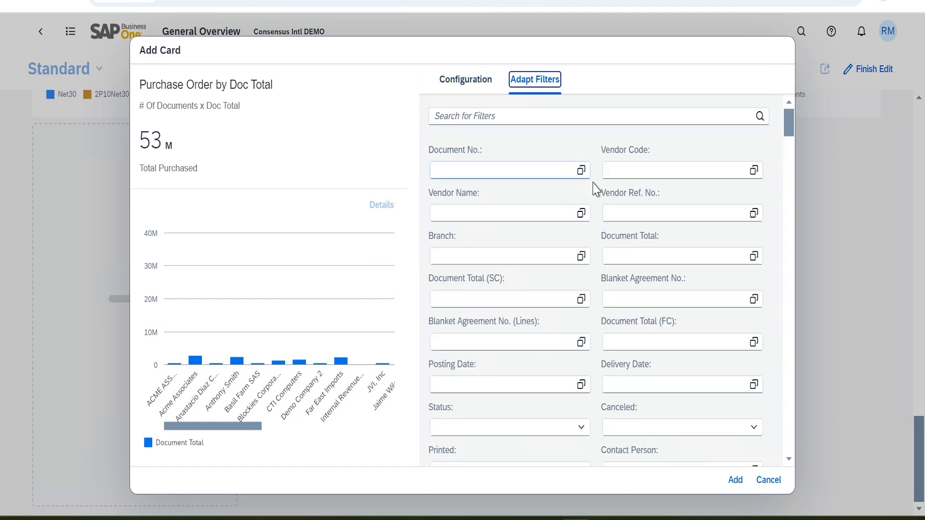
{"action": "scroll", "coordinate": [657, 316], "scroll_direction": "down", "scroll_amount": 10}
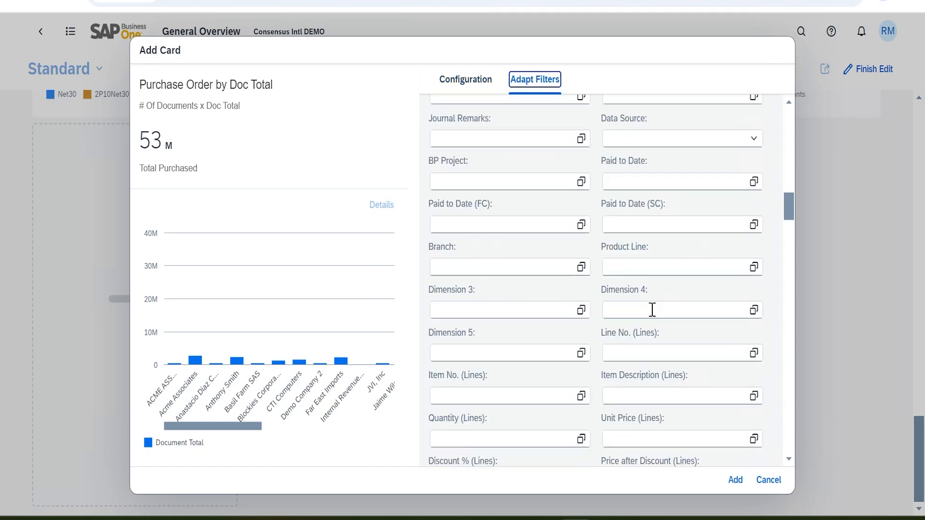
{"action": "scroll", "coordinate": [650, 310], "scroll_direction": "down", "scroll_amount": 5}
{"action": "scroll", "coordinate": [576, 134], "scroll_direction": "up", "scroll_amount": 15}
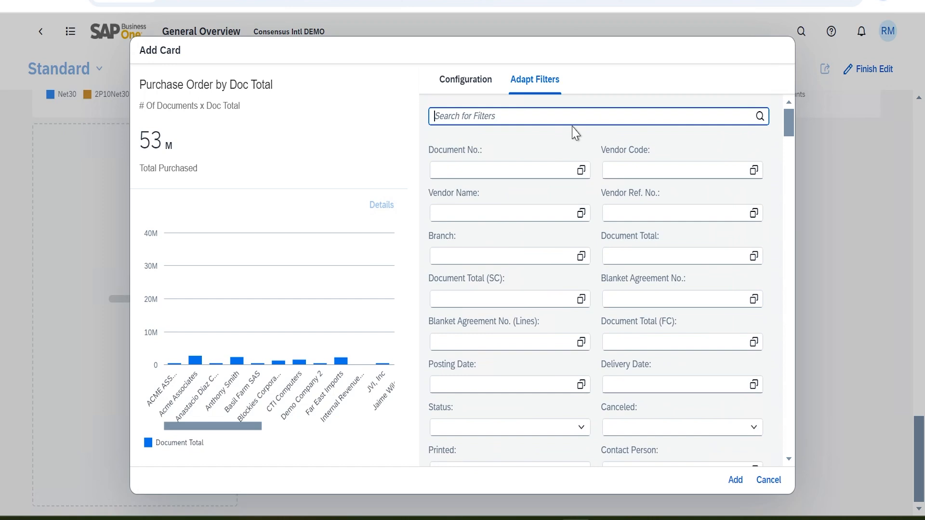
{"action": "type", "text": "Document"}
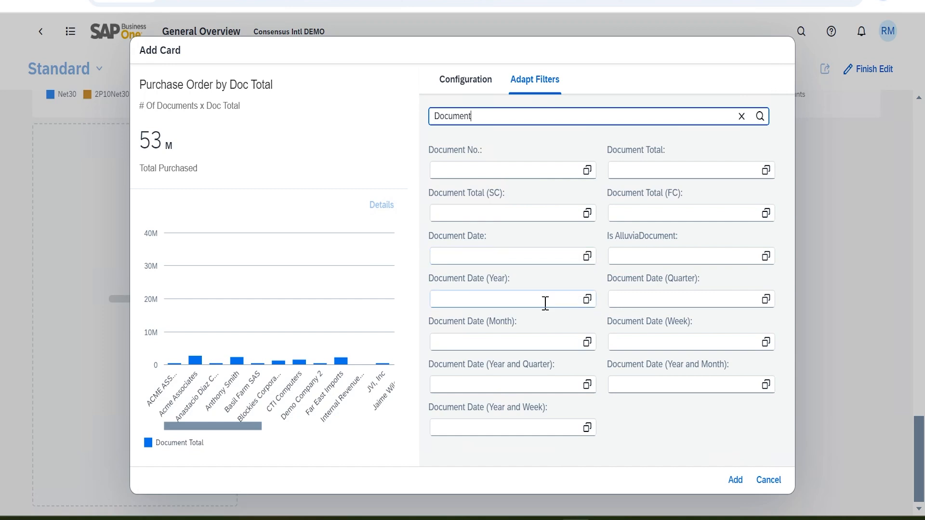
{"action": "left_click", "coordinate": [586, 299]}
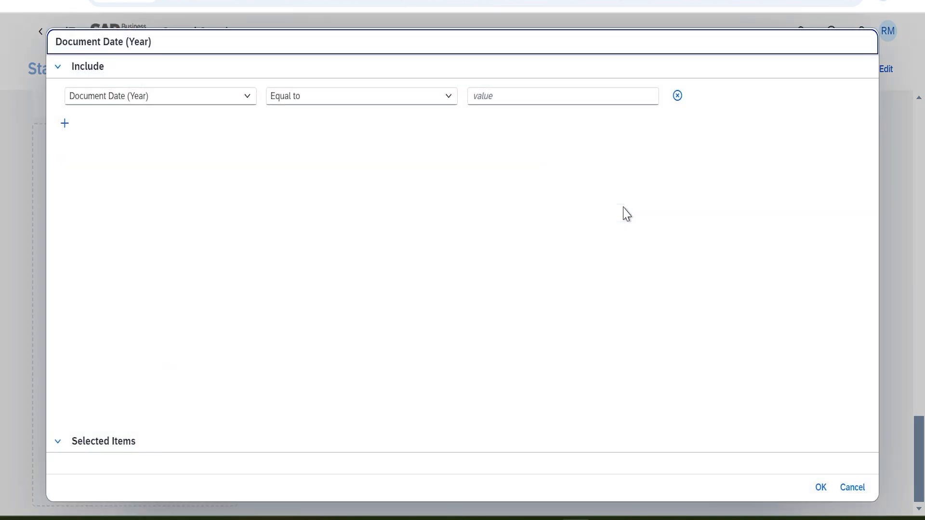
{"action": "left_click", "coordinate": [585, 96]}
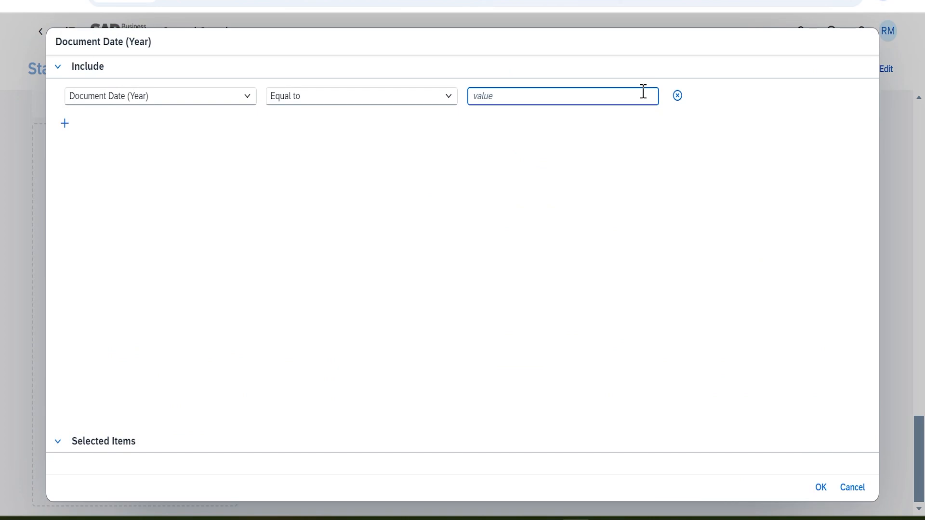
{"action": "left_click", "coordinate": [447, 99]}
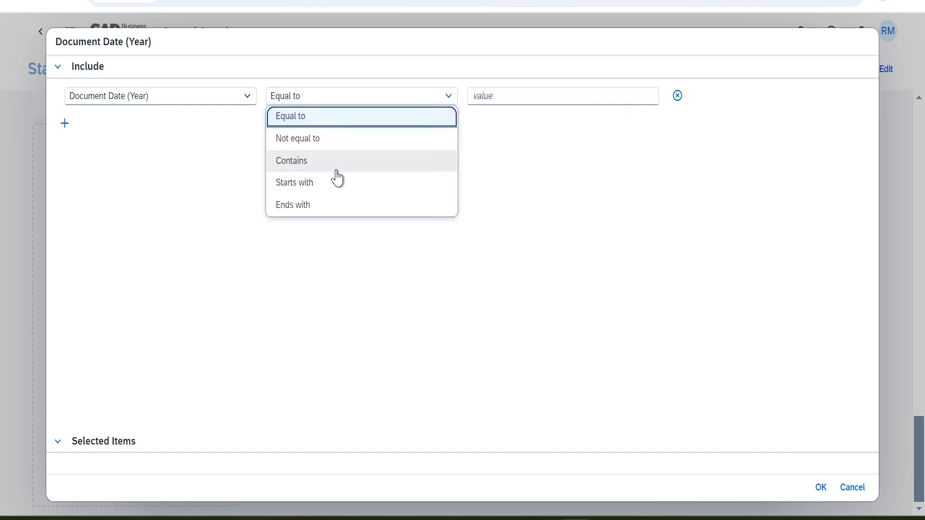
{"action": "left_click", "coordinate": [321, 124]}
{"action": "left_click", "coordinate": [553, 102]}
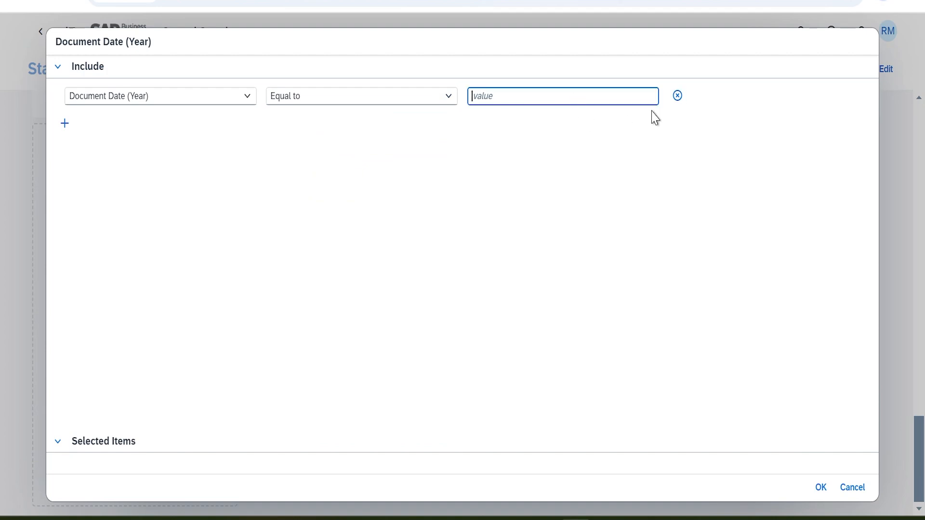
{"action": "left_click", "coordinate": [852, 488]}
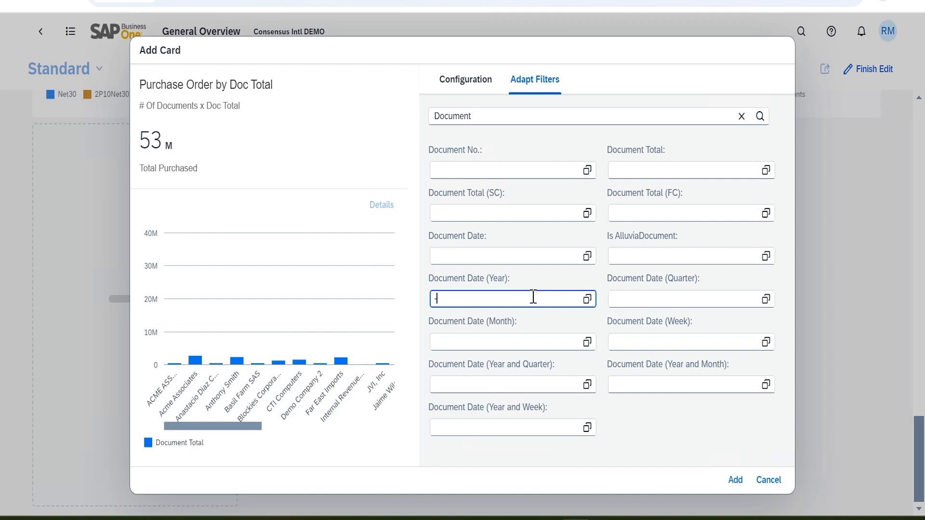
Step: Try filtering Document Date (Year) by -8 Years, and remove that condition
{"action": "key", "text": "Tab"}
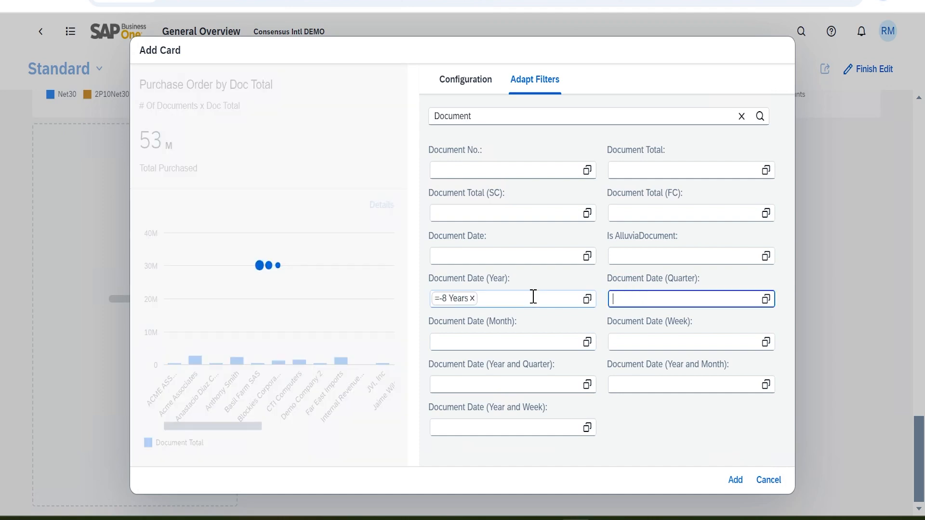
{"action": "left_click", "coordinate": [488, 300]}
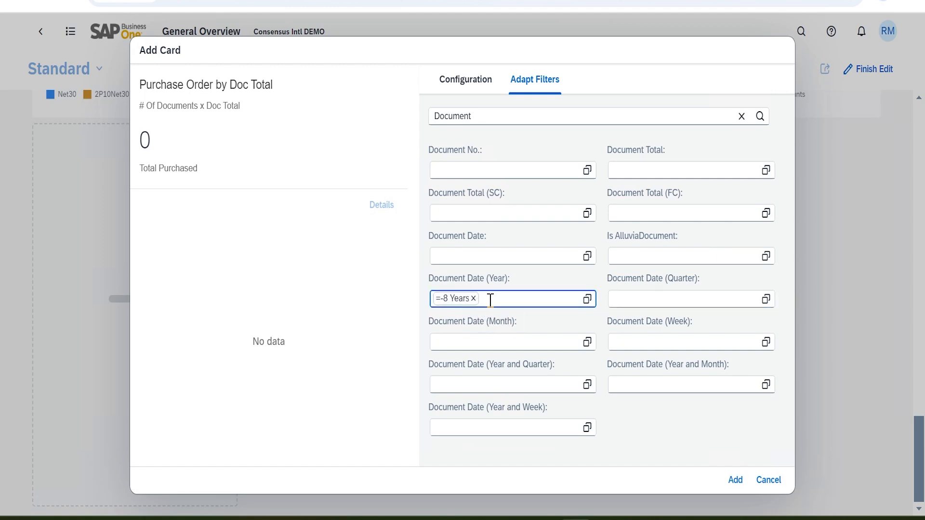
{"action": "left_click", "coordinate": [474, 298]}
Step: Filter Document Date (Year) by "-8years...today" and add the card to the dashboard
{"action": "type", "text": "-8years...today"}
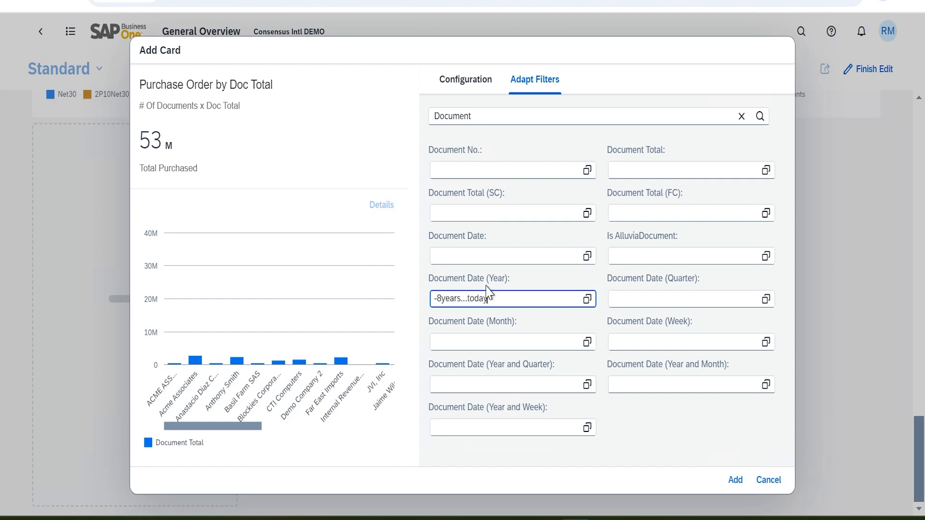
{"action": "key", "text": "Tab"}
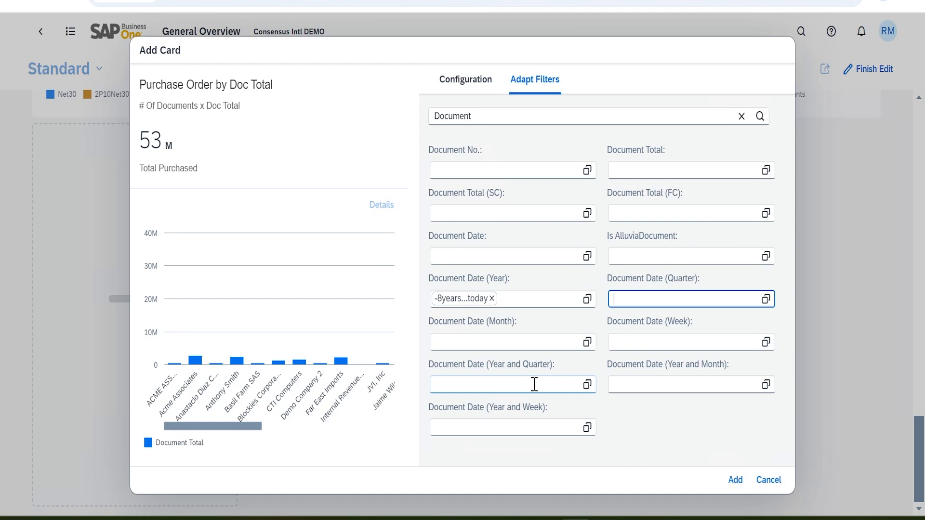
{"action": "left_click", "coordinate": [735, 480]}
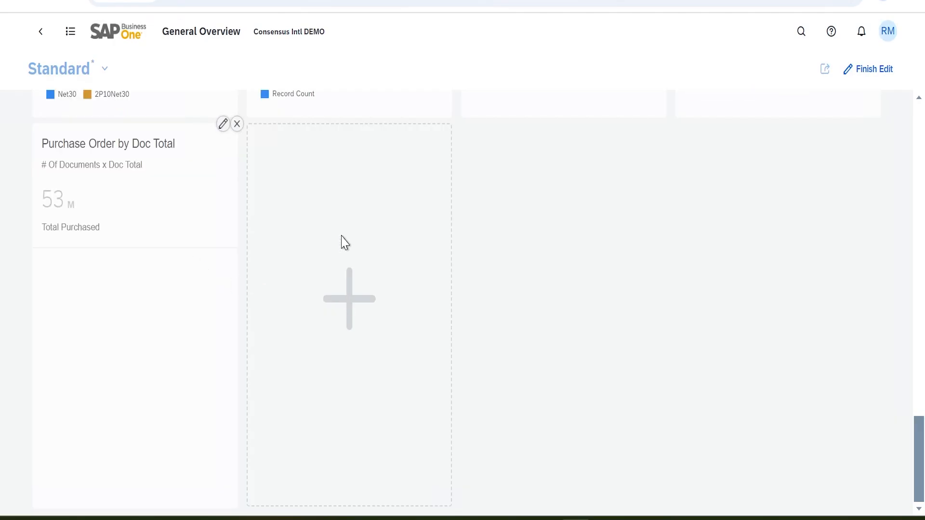
Step: Review the neighbouring dashboard cards and finish editing the dashboard
{"action": "scroll", "coordinate": [597, 303], "scroll_direction": "up", "scroll_amount": 15}
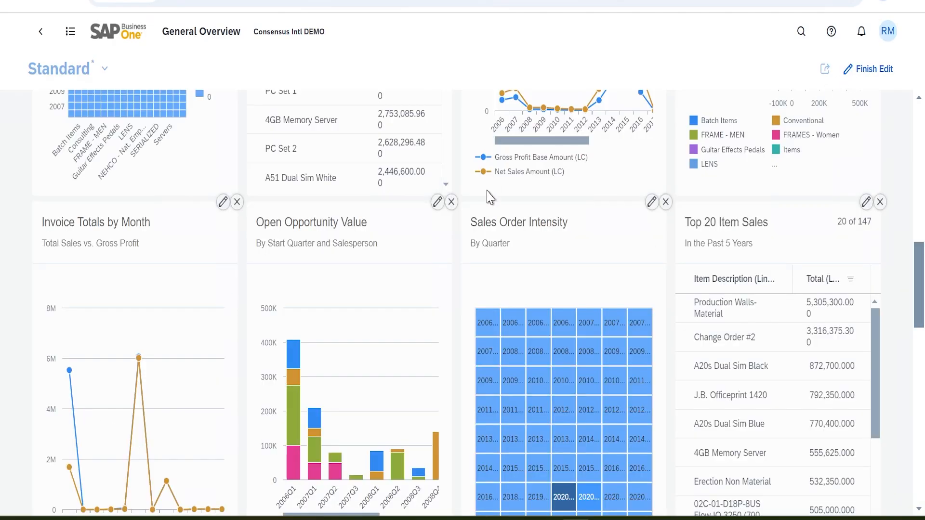
{"action": "scroll", "coordinate": [407, 252], "scroll_direction": "down", "scroll_amount": 5}
{"action": "scroll", "coordinate": [407, 251], "scroll_direction": "down", "scroll_amount": 5}
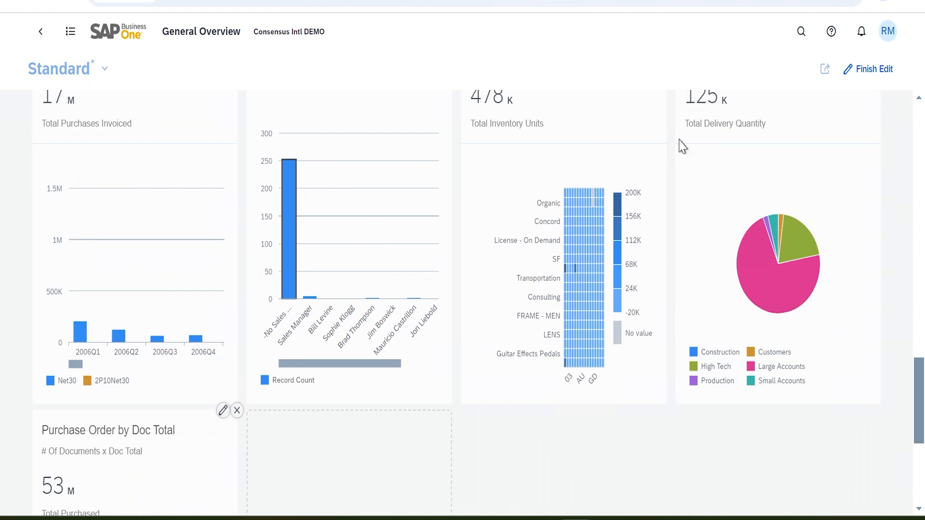
{"action": "left_click", "coordinate": [876, 69]}
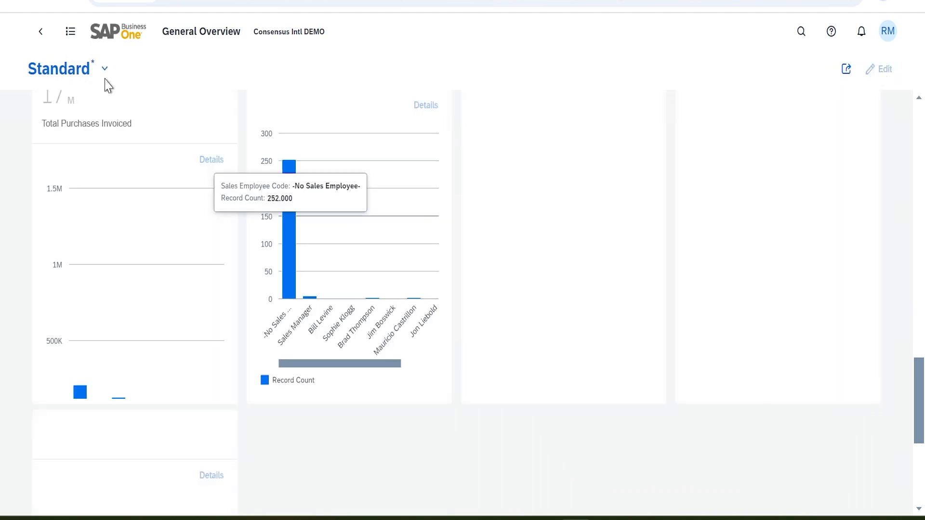
Step: Start saving the modified dashboard as a new view named "General Overview Test #1"
{"action": "left_click", "coordinate": [104, 70]}
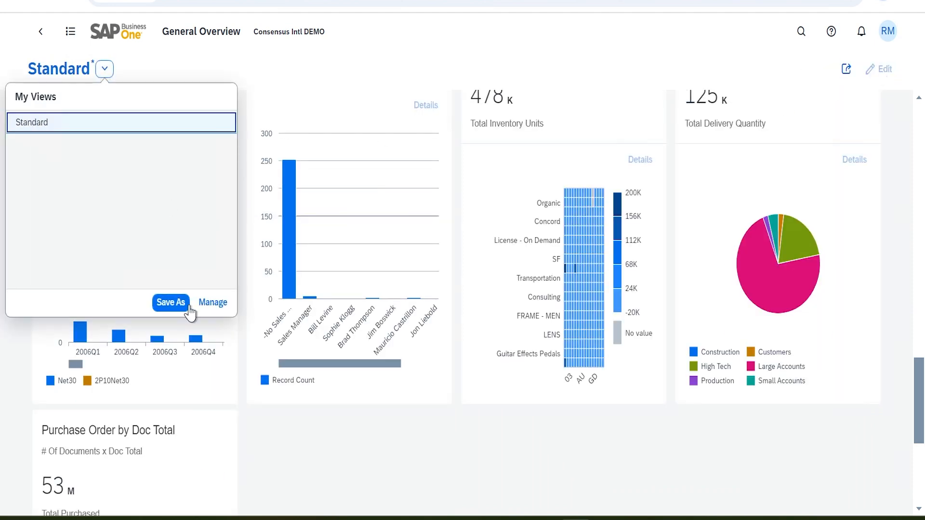
{"action": "left_click", "coordinate": [183, 304]}
{"action": "double_click", "coordinate": [383, 250]}
{"action": "type", "text": "Gene"}
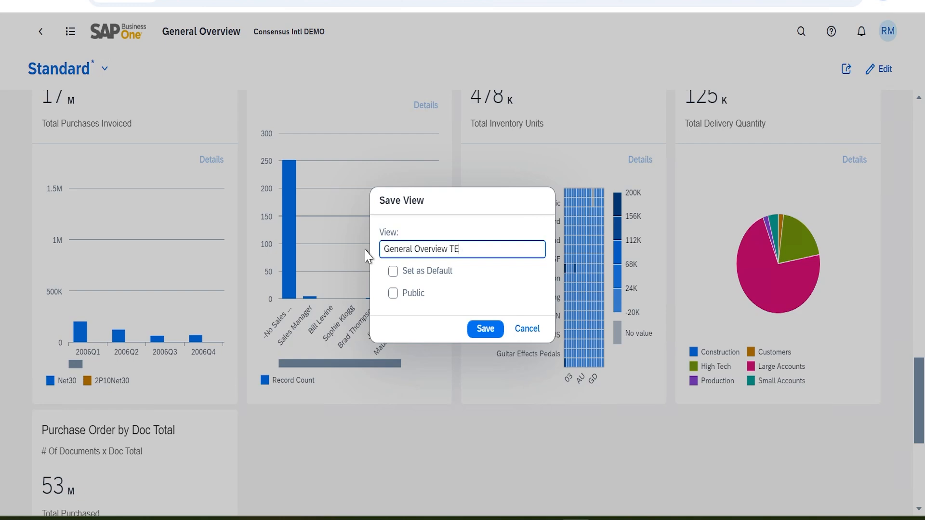
{"action": "type", "text": "ral Overview Test #1"}
Step: Mark the new view as public and as the default, and save it
{"action": "left_click", "coordinate": [393, 271]}
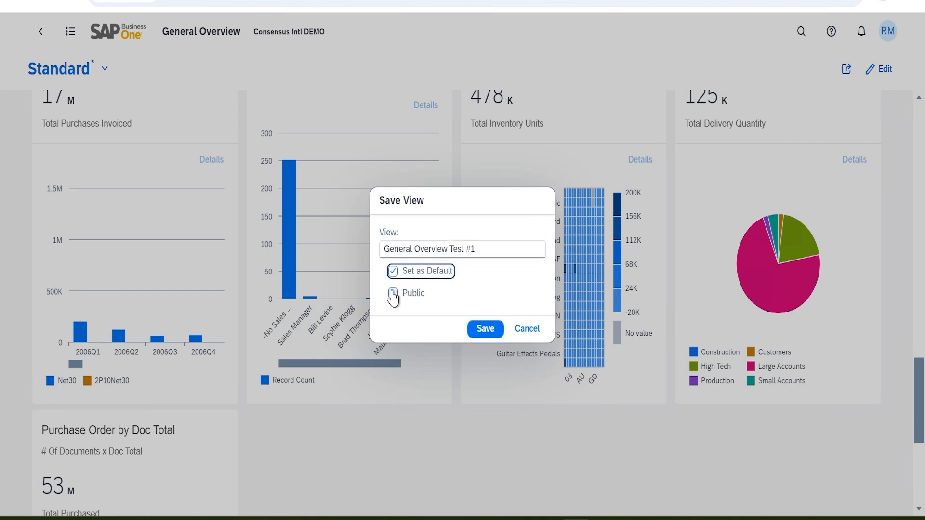
{"action": "left_click", "coordinate": [392, 271]}
{"action": "left_click", "coordinate": [393, 294]}
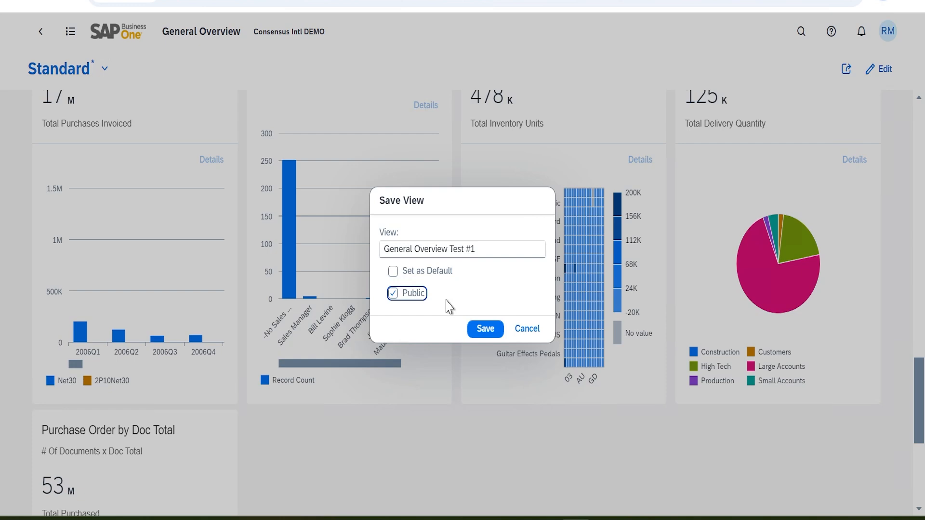
{"action": "left_click", "coordinate": [392, 272]}
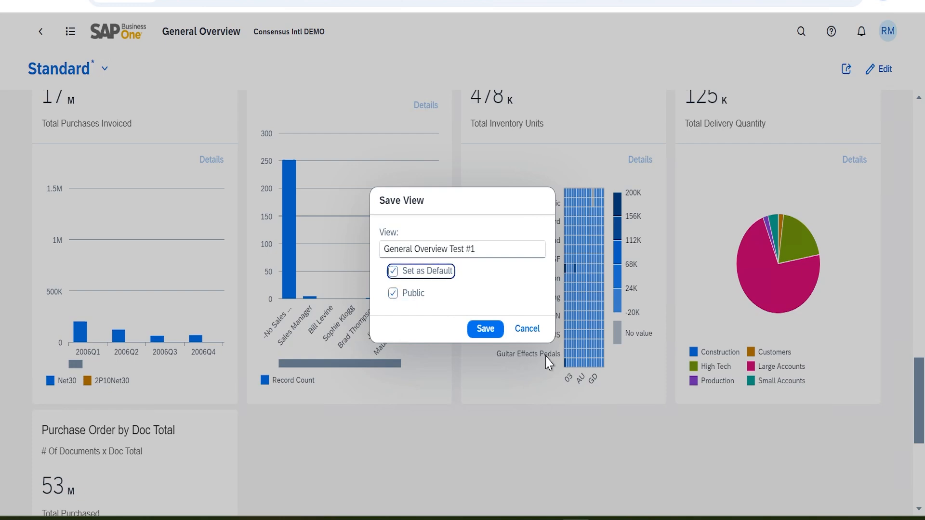
{"action": "left_click", "coordinate": [485, 330]}
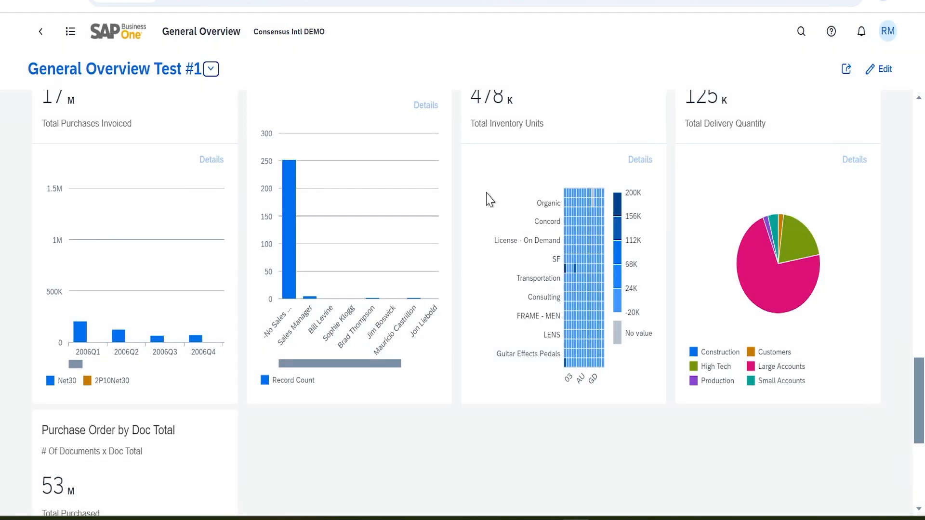
Step: Leave the dashboard, reopen General Overview, and check its cards down to the added purchase order card
{"action": "left_click", "coordinate": [41, 32]}
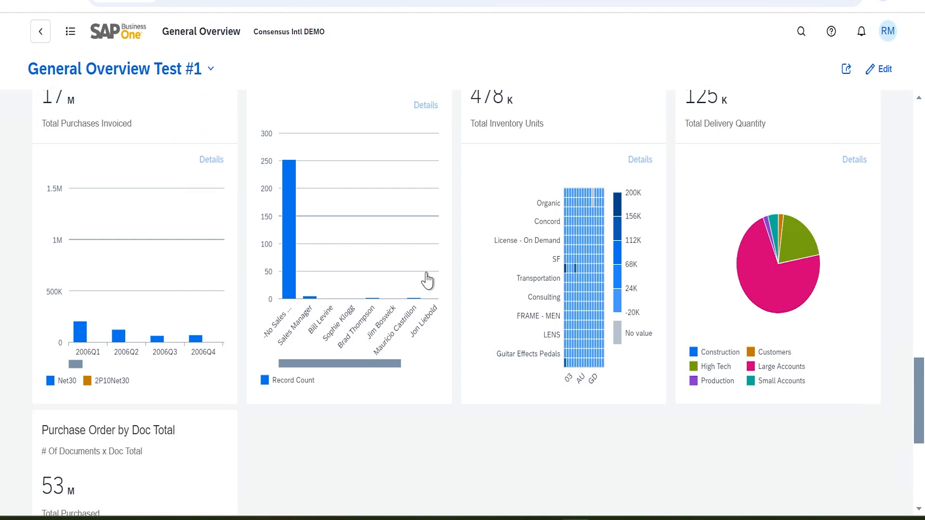
{"action": "left_click", "coordinate": [674, 466]}
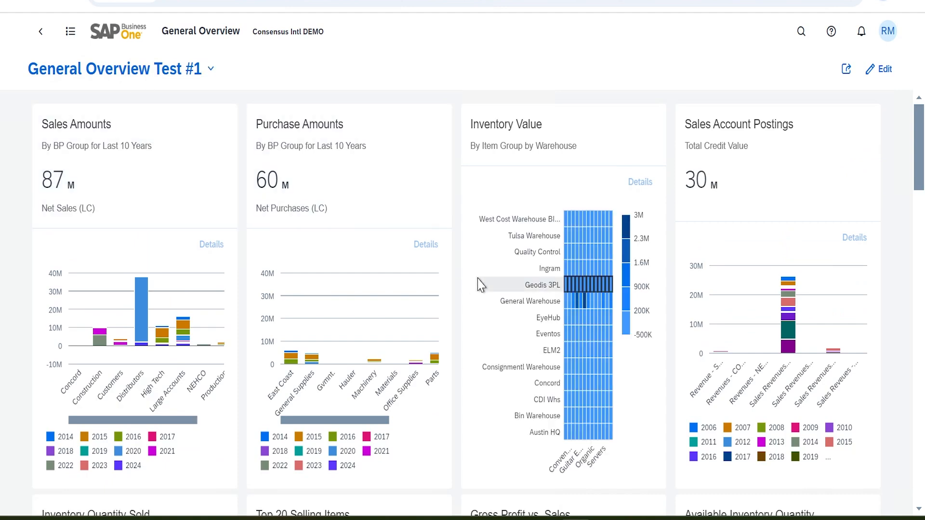
{"action": "scroll", "coordinate": [470, 282], "scroll_direction": "down", "scroll_amount": 20}
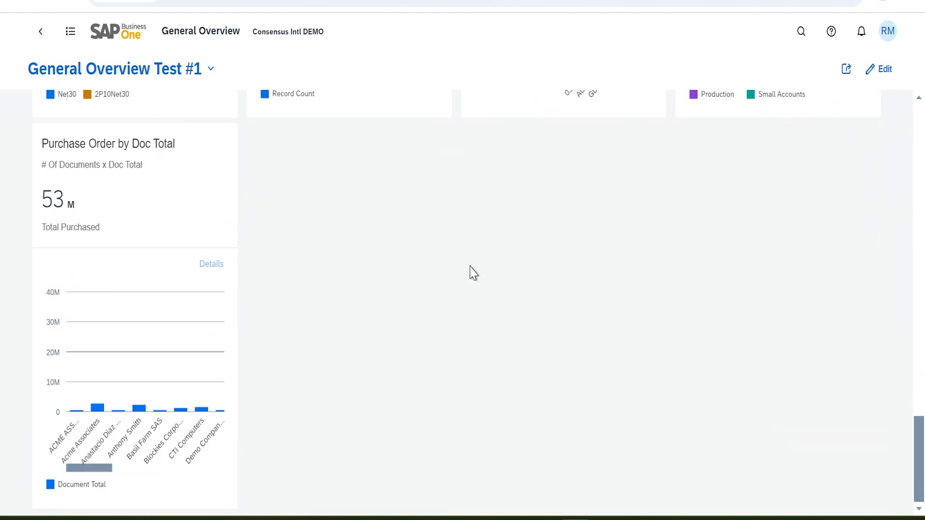
{"action": "scroll", "coordinate": [471, 267], "scroll_direction": "up", "scroll_amount": 20}
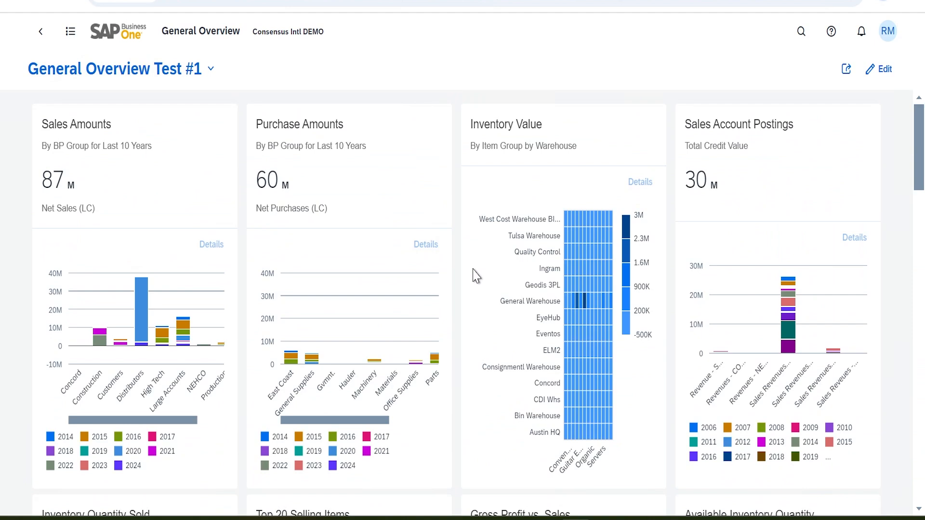